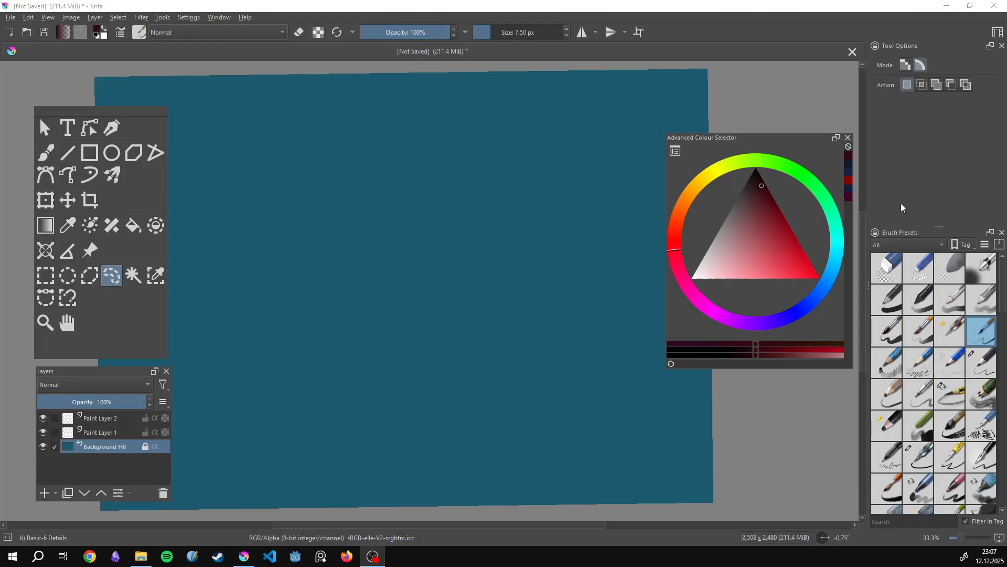
Move the Advanced Colour Selector docker slightly higher and unlock the Background Fill layer.
left_click_drag(754, 137, 759, 112)
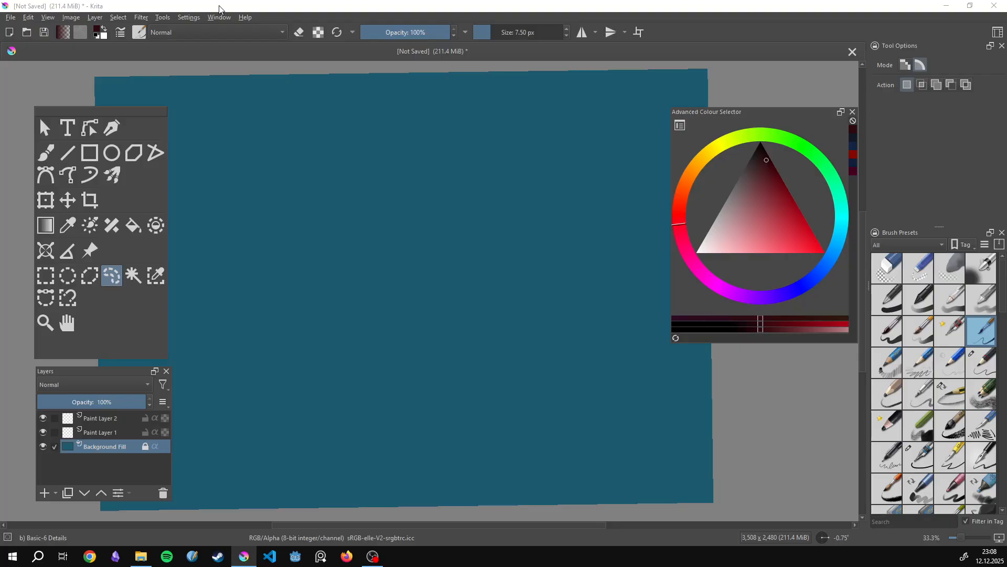
scroll(512, 247, "up", 1)
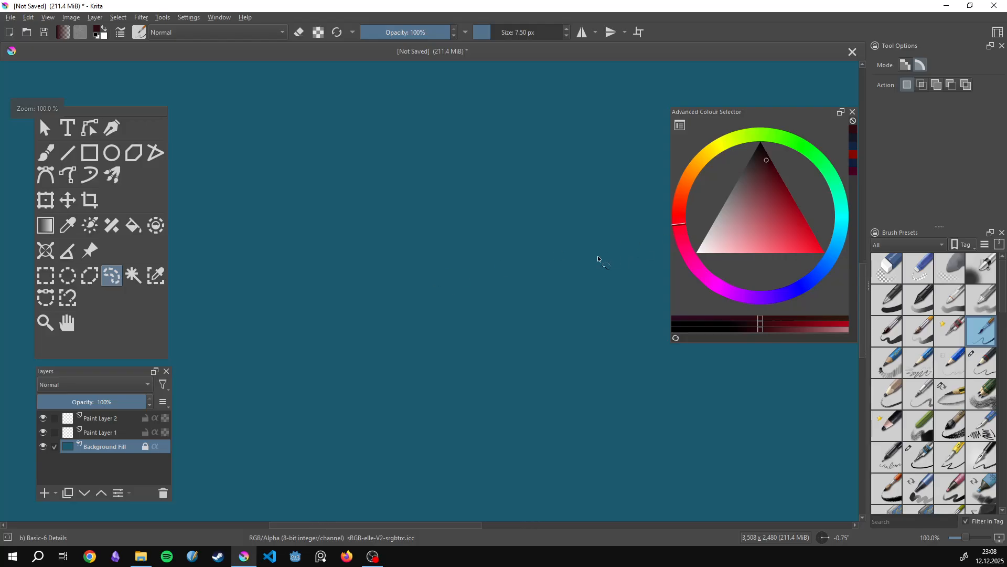
scroll(500, 315, "down", 1)
left_click_drag(458, 306, 418, 346)
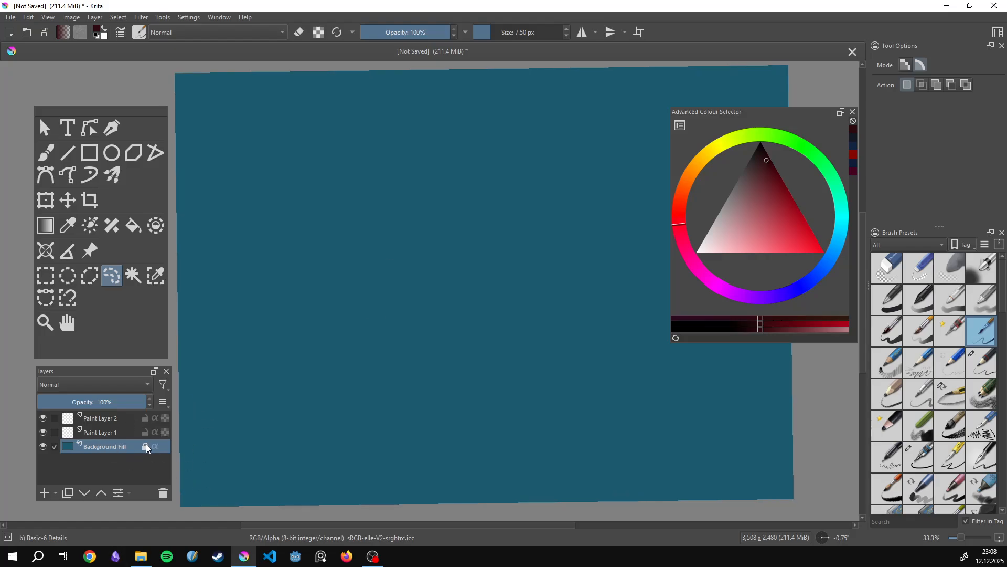
left_click(144, 447)
left_click_drag(380, 356, 324, 374)
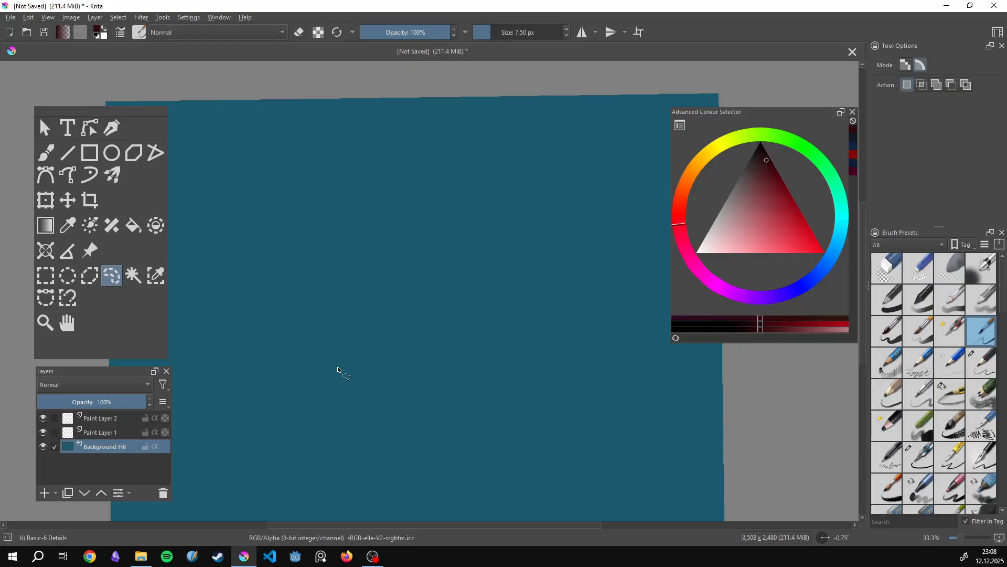
Try to fill the Background Fill layer with dark red using the Fill tool.
left_click(782, 181)
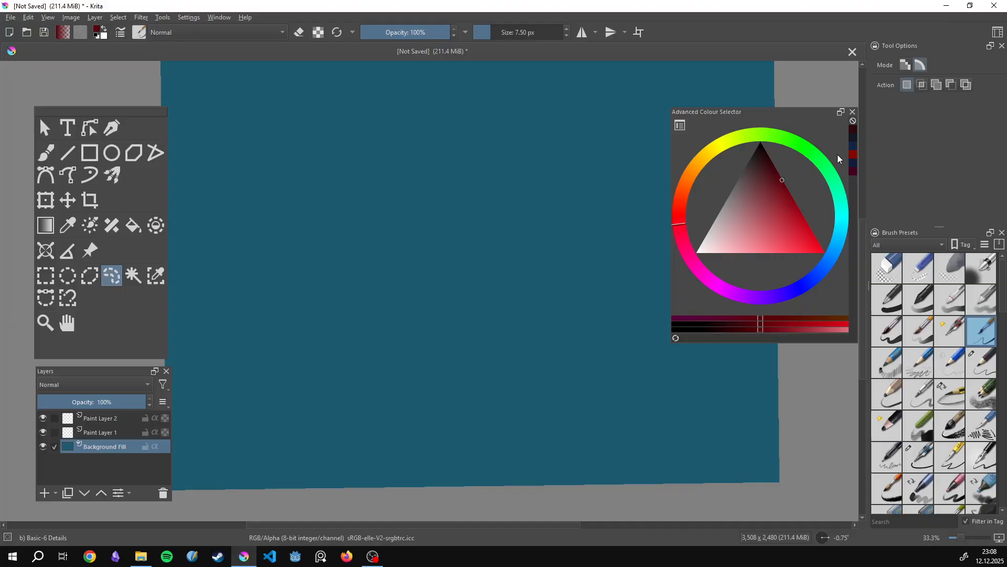
key("f")
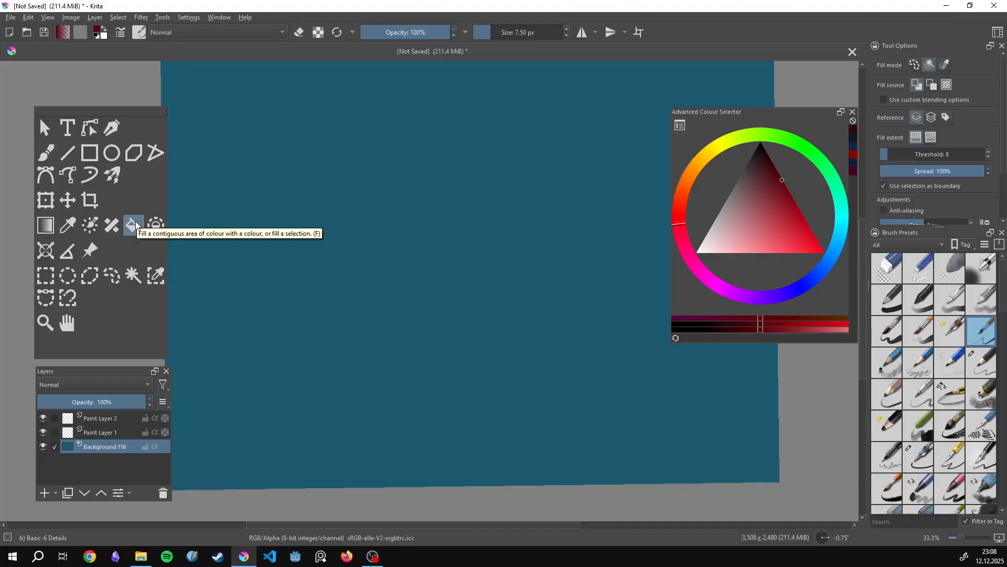
scroll(265, 236, "down", 4)
left_click_drag(333, 252, 407, 308)
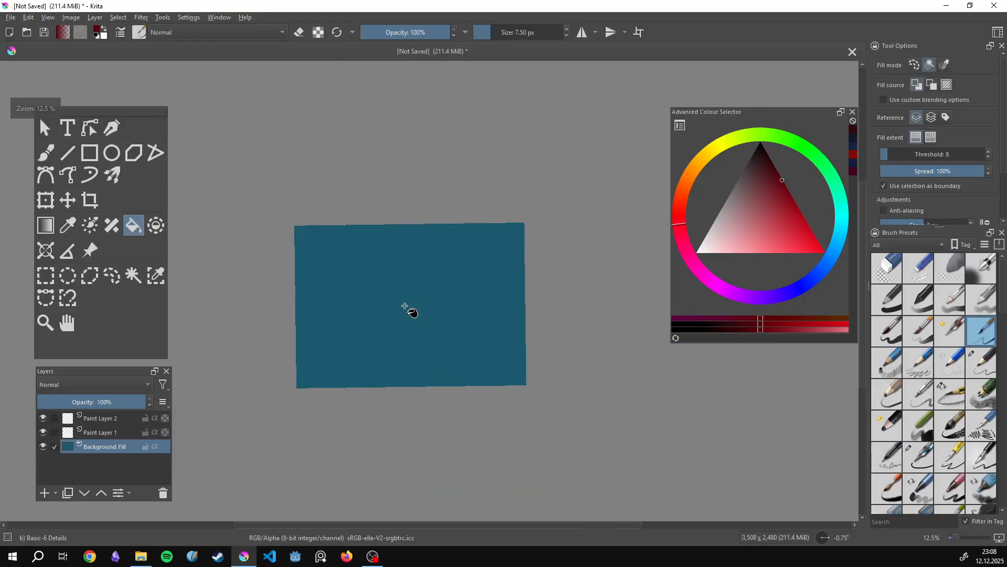
scroll(452, 292, "up", 4)
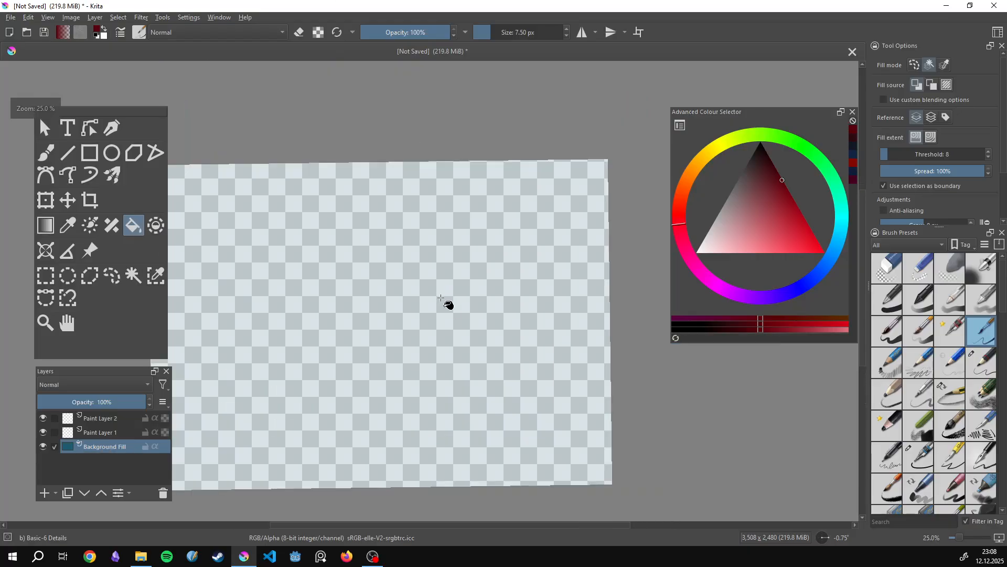
Configure the Fill tool with a brighter dark red, a threshold of 32 and the background colour as fill source.
mouse_move(761, 194)
left_mouse_down()
mouse_move(764, 183)
mouse_move(769, 200)
mouse_move(779, 190)
left_mouse_up()
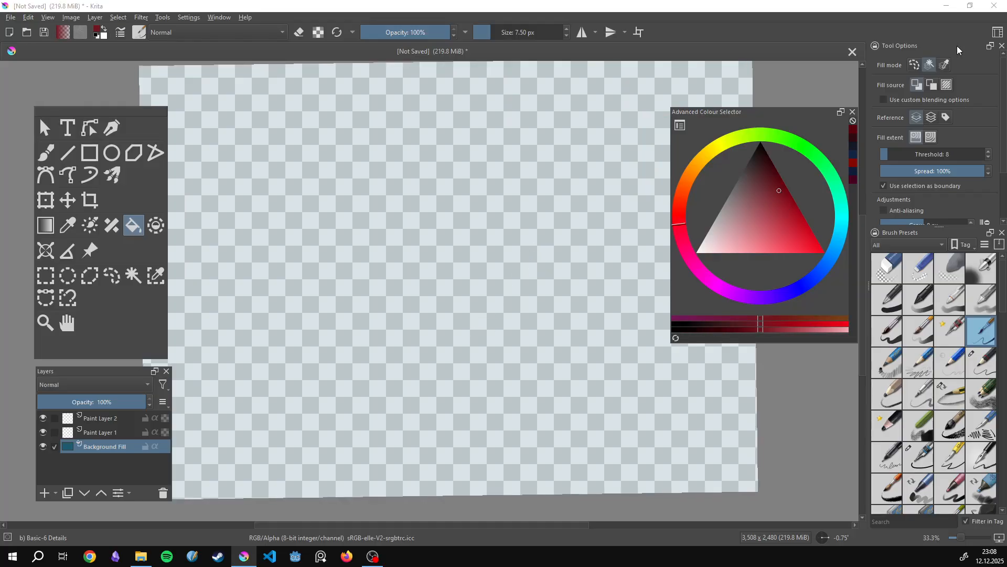
left_click(913, 154)
scroll(971, 205, "down", 1)
scroll(985, 176, "down", 1)
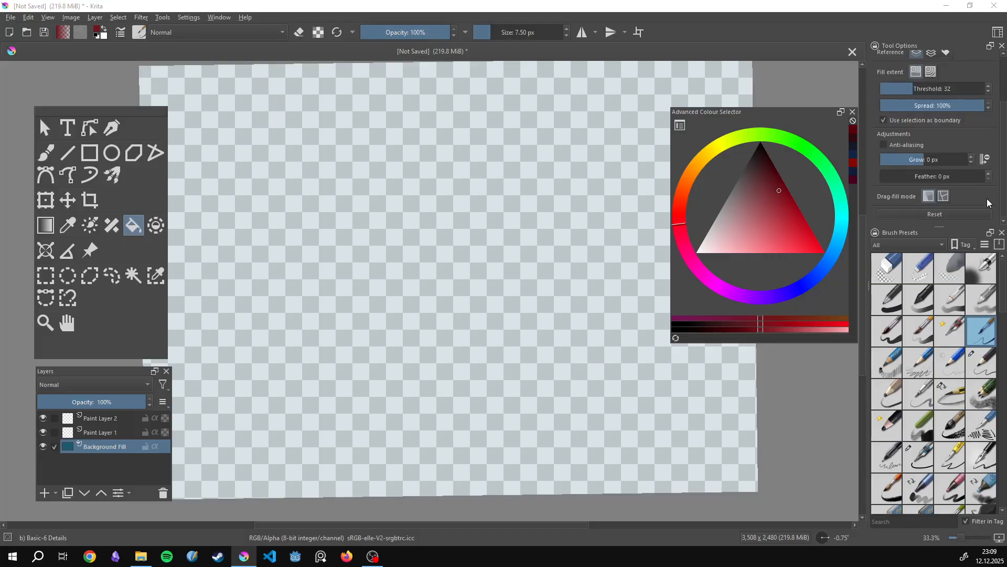
scroll(981, 194, "up", 3)
left_click(788, 194)
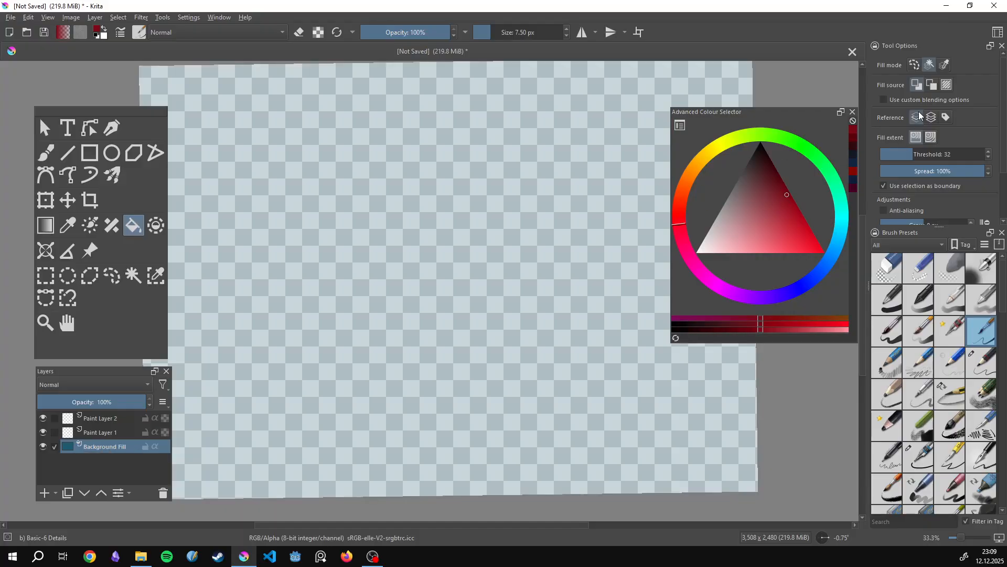
left_click(933, 87)
Open the Background Fill layer's properties and preview the Gradient, Pattern and Multigrid fill types before returning to Colour.
right_click(92, 446)
left_click(156, 123)
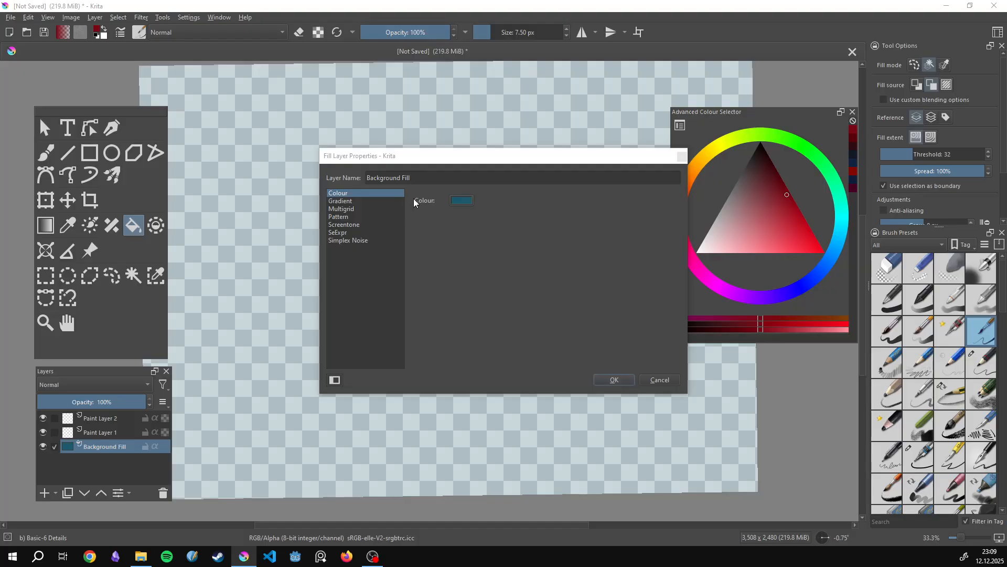
left_click(363, 200)
left_click(358, 214)
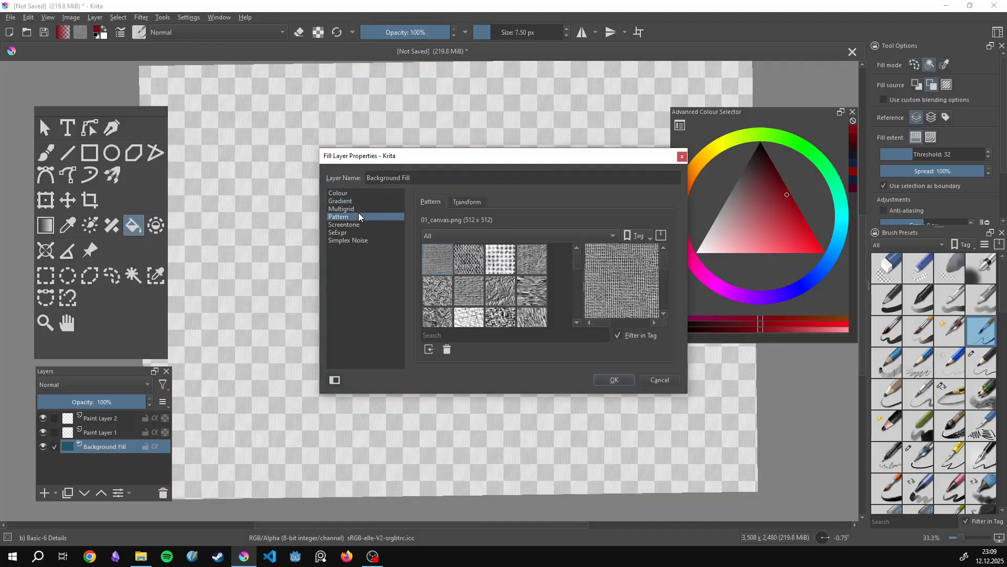
left_click(361, 203)
left_click(360, 209)
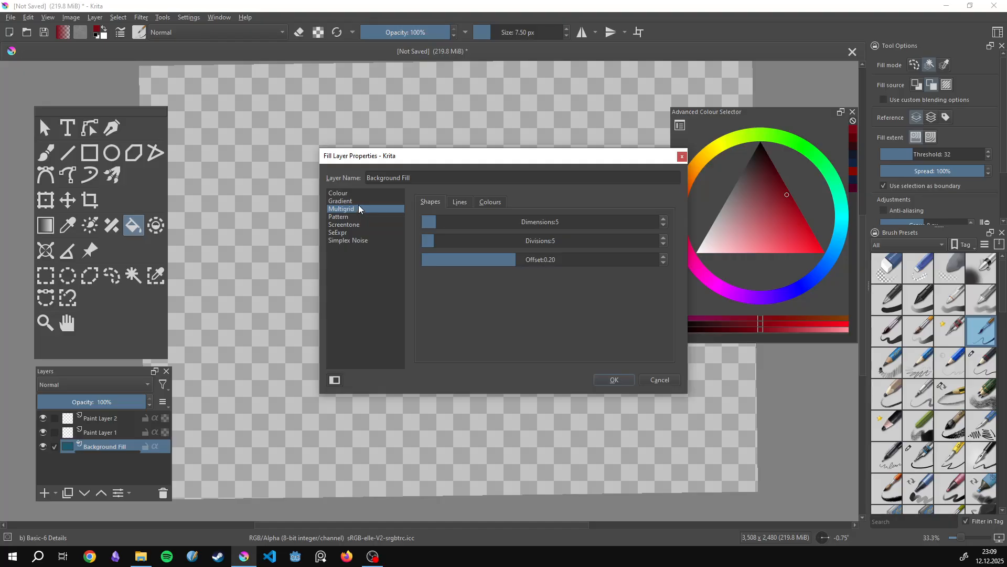
left_click(359, 192)
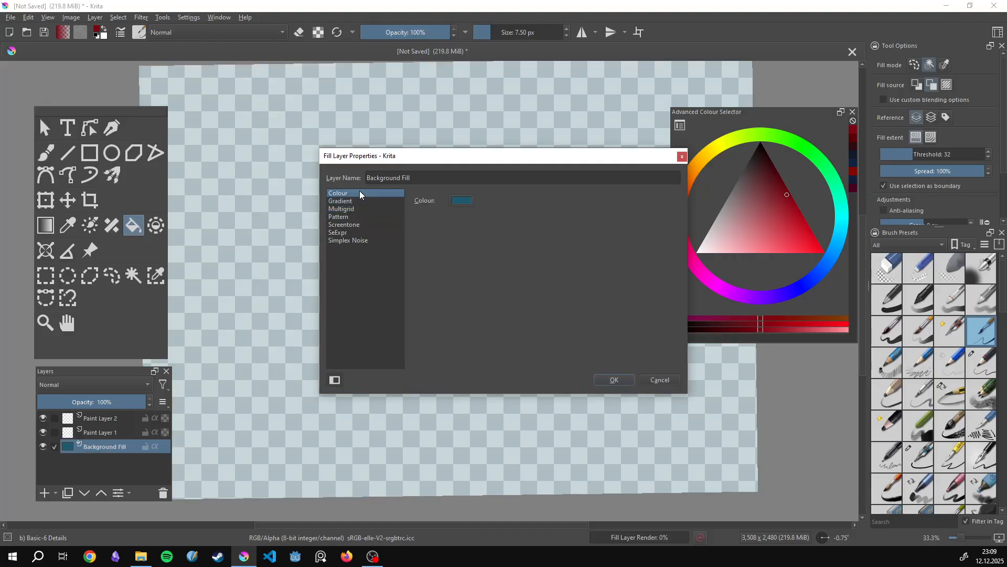
Try to change the fill layer's colour to dark red #440b00 and dismiss the layer properties.
left_click(464, 201)
mouse_move(456, 212)
left_mouse_down()
mouse_move(464, 188)
mouse_move(445, 185)
left_mouse_up()
left_click(389, 196)
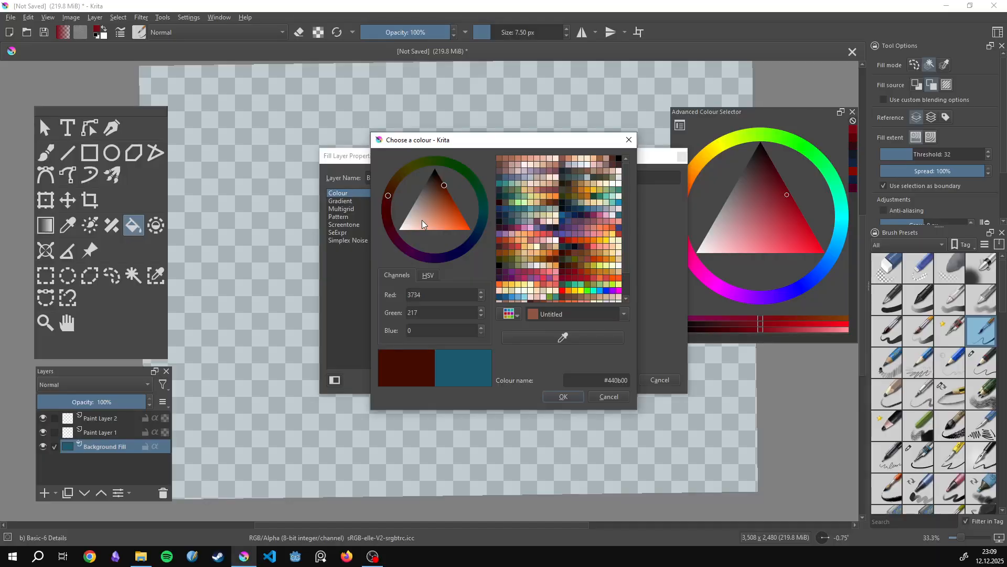
left_click(562, 395)
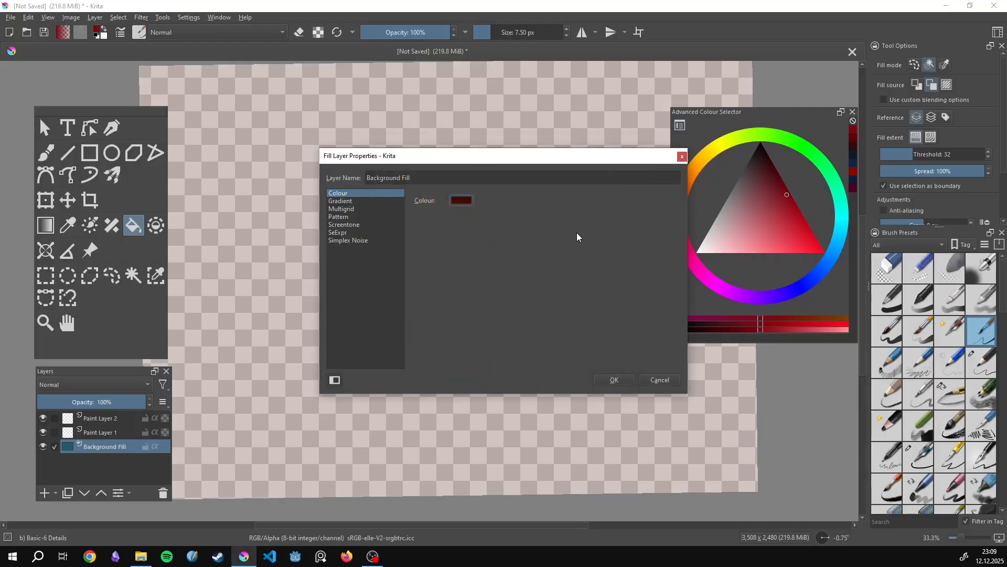
left_click(681, 156)
Draw a rectangular selection of about 4229 × 3308 px around the whole canvas and clear the Background Fill layer inside it.
scroll(472, 239, "down", 2)
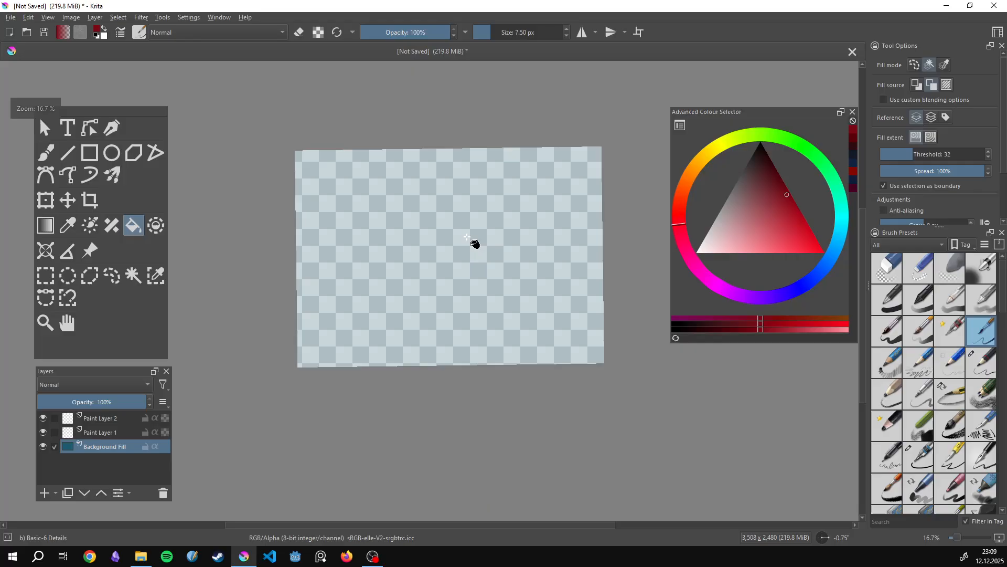
left_click(51, 205)
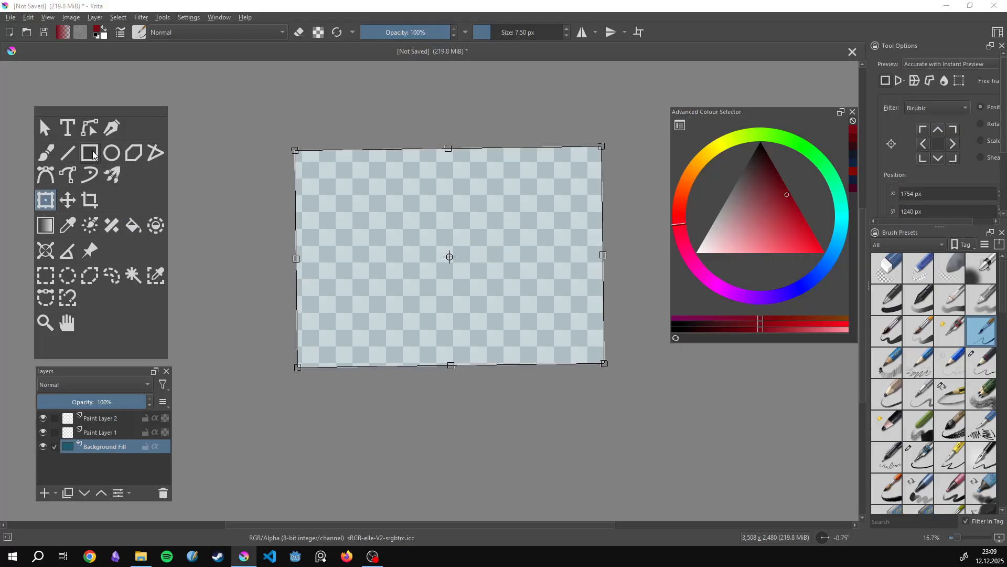
left_click(92, 155)
left_click(46, 275)
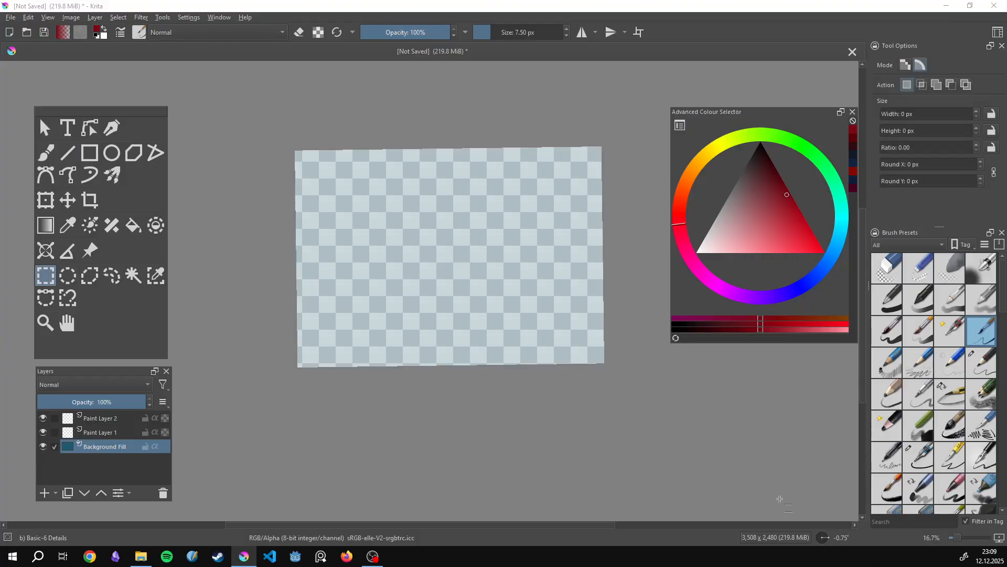
left_click_drag(628, 409, 255, 120)
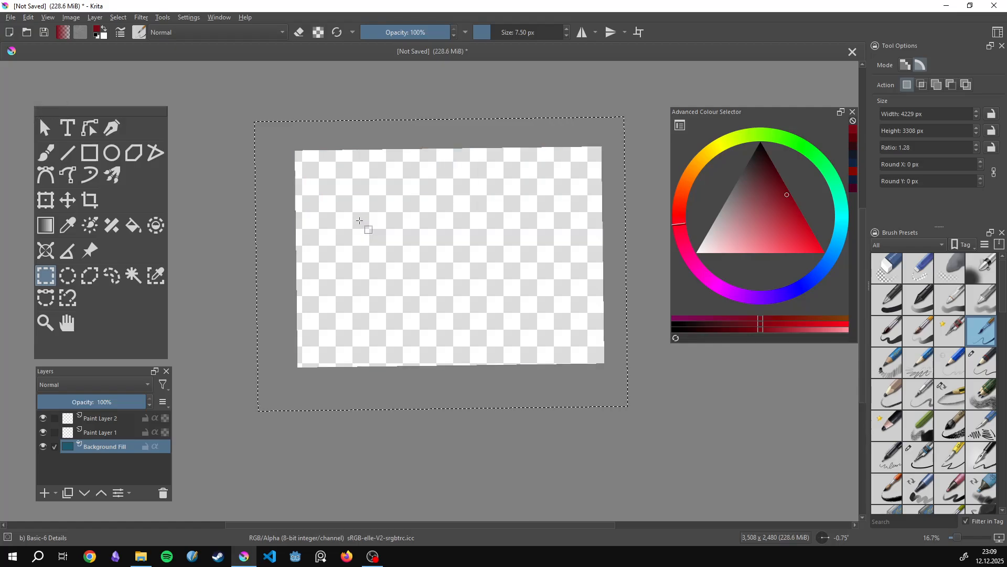
Reopen the Background Fill layer's properties, look through the Gradient and Multigrid fill types, and close them.
right_click(116, 447)
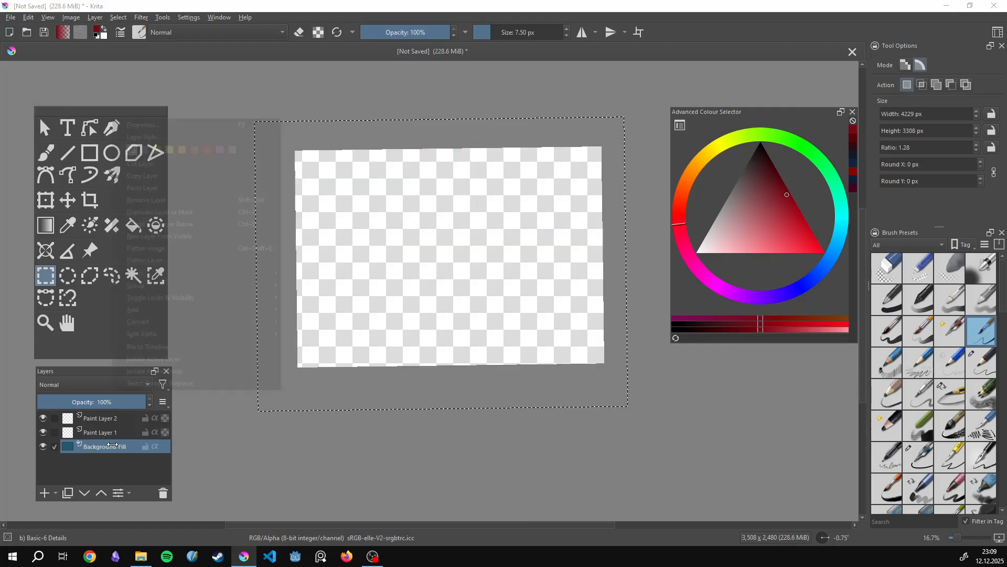
left_click(176, 130)
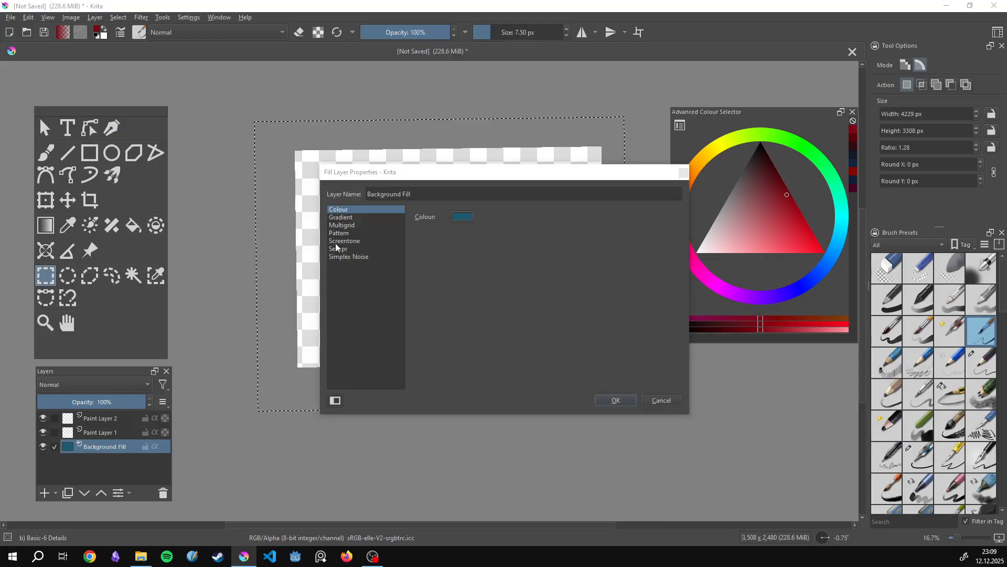
left_click(346, 225)
left_click(348, 217)
left_click(350, 225)
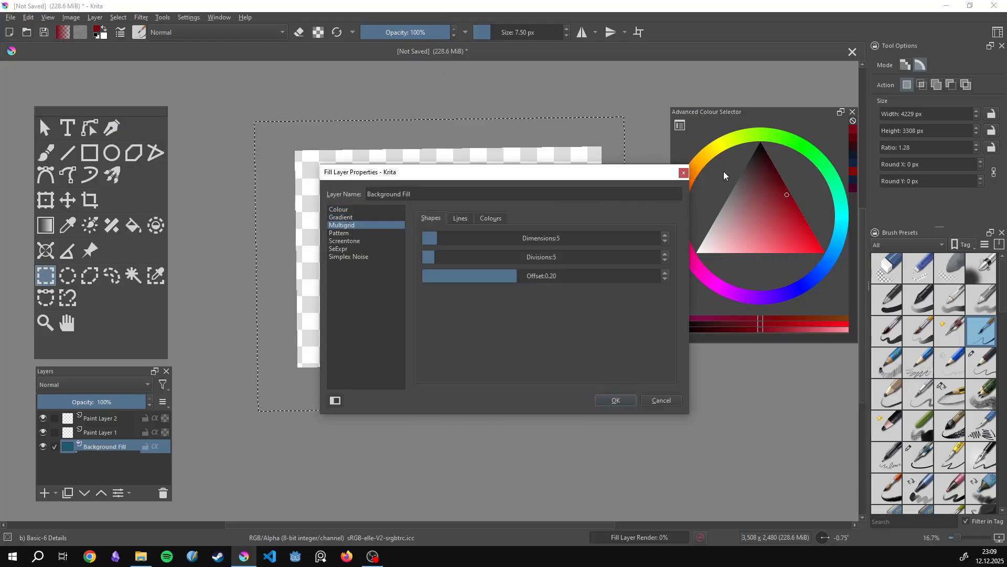
left_click(683, 173)
Go through the Fill tool's options and set Grow to -2 px.
key("f")
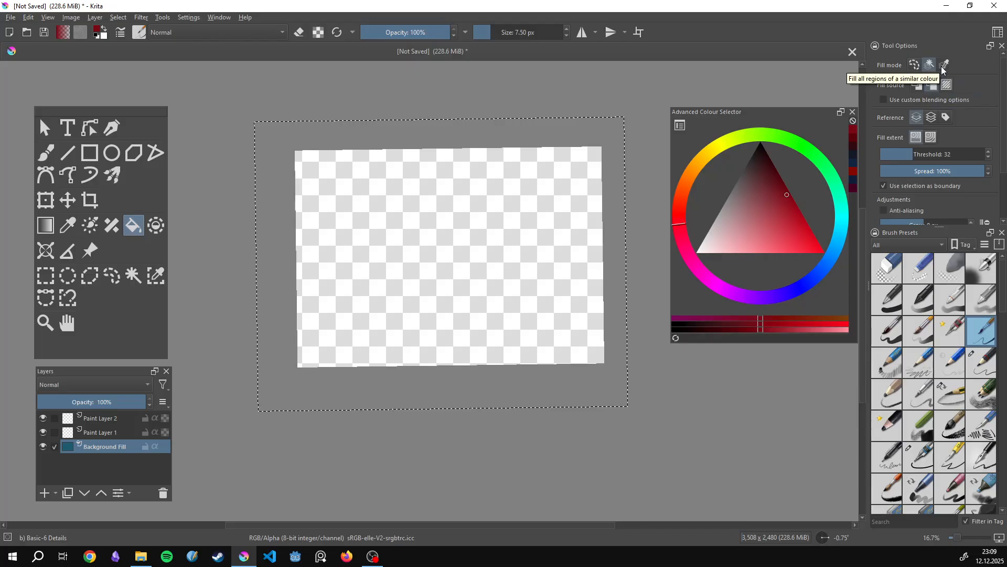
scroll(941, 273, "down", 5)
scroll(942, 216, "down", 3)
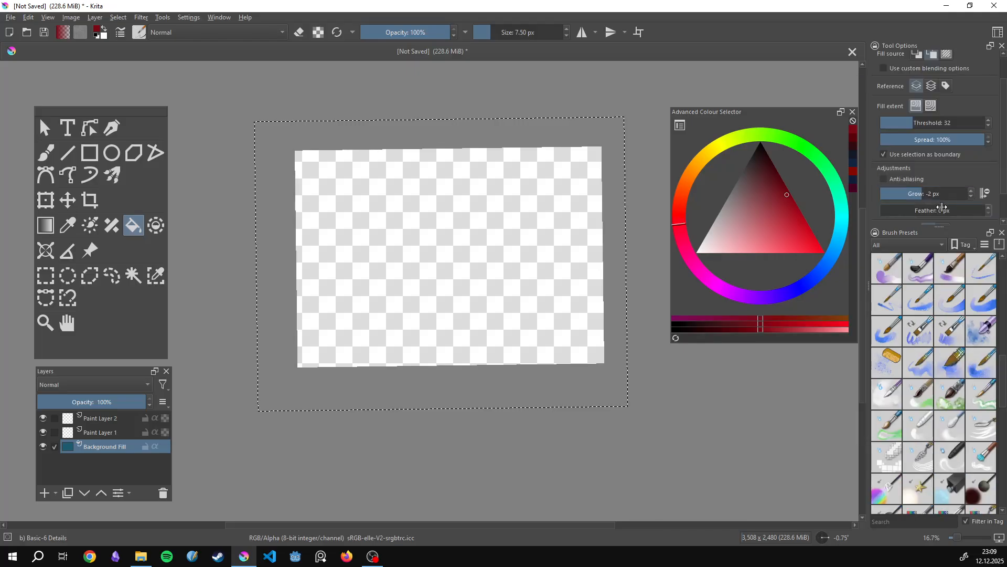
scroll(960, 178, "down", 3)
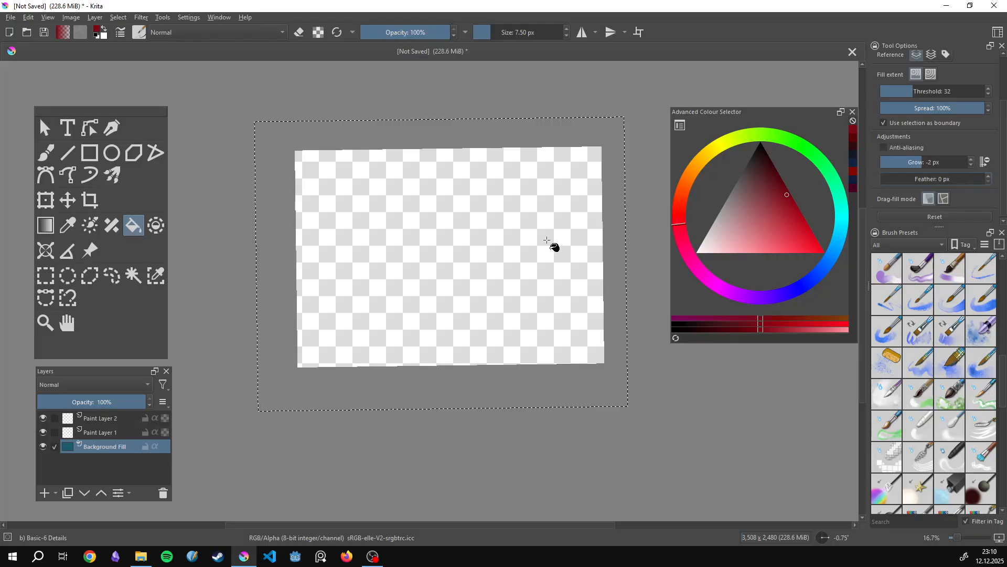
scroll(556, 248, "up", 4)
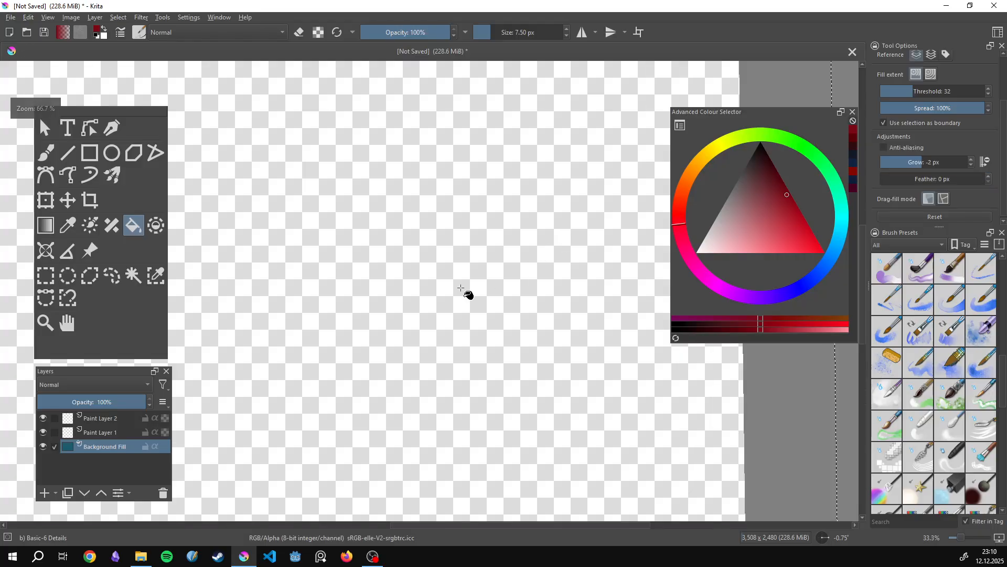
Check the Background Fill layer's Multigrid and Colour settings in its properties, keeping the Colour fill type.
right_click(96, 445)
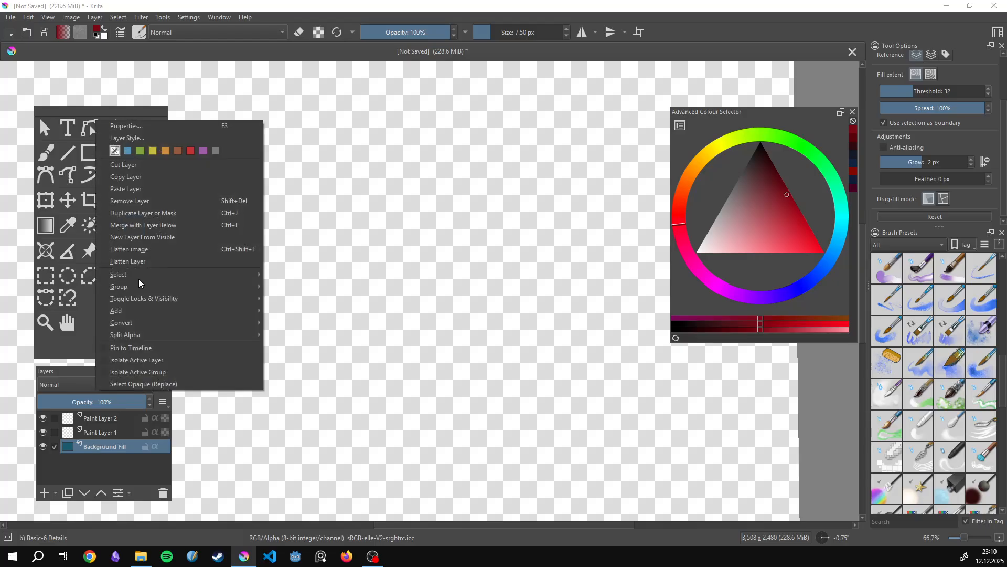
left_click(144, 128)
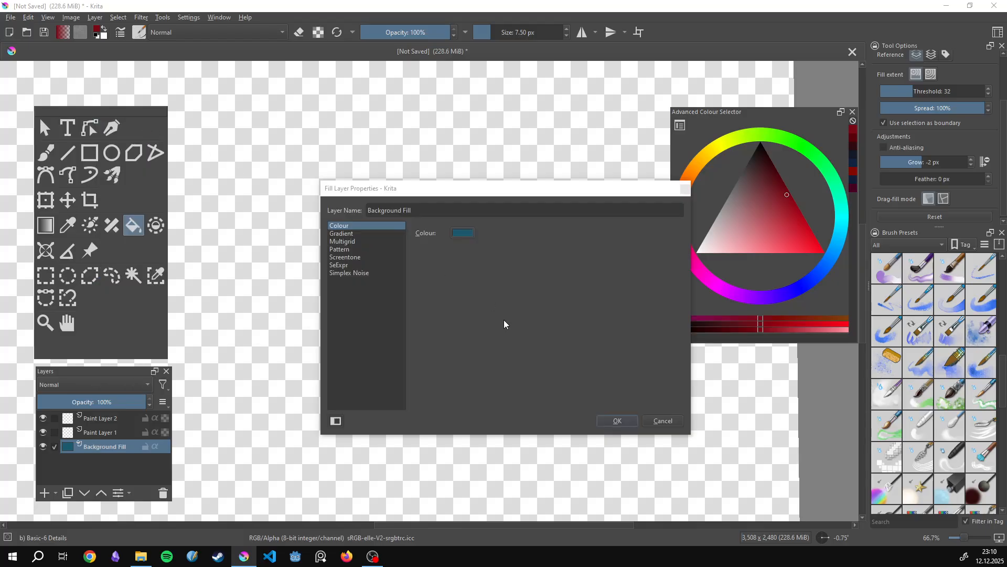
left_click(340, 240)
left_click(352, 227)
left_click(462, 233)
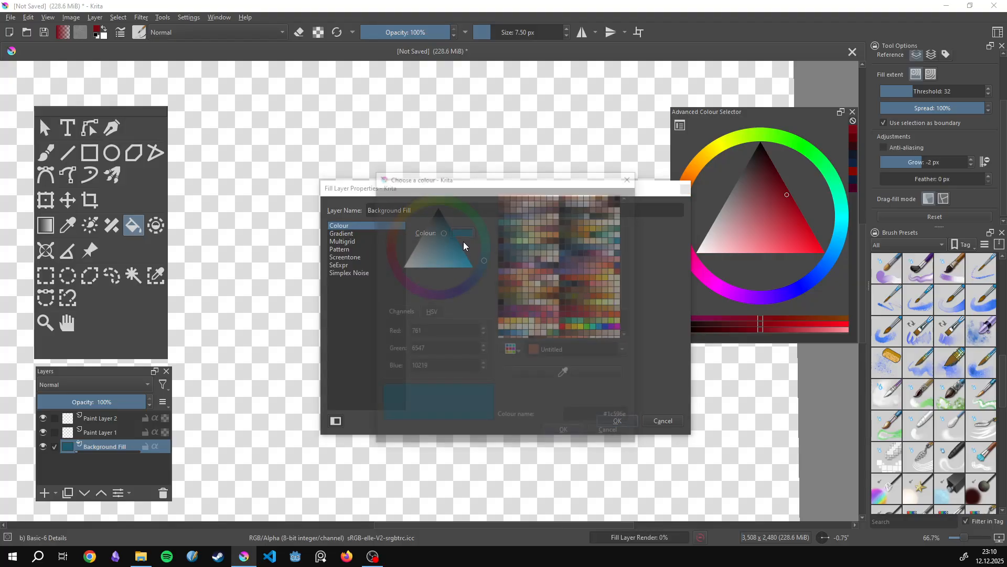
left_click(631, 176)
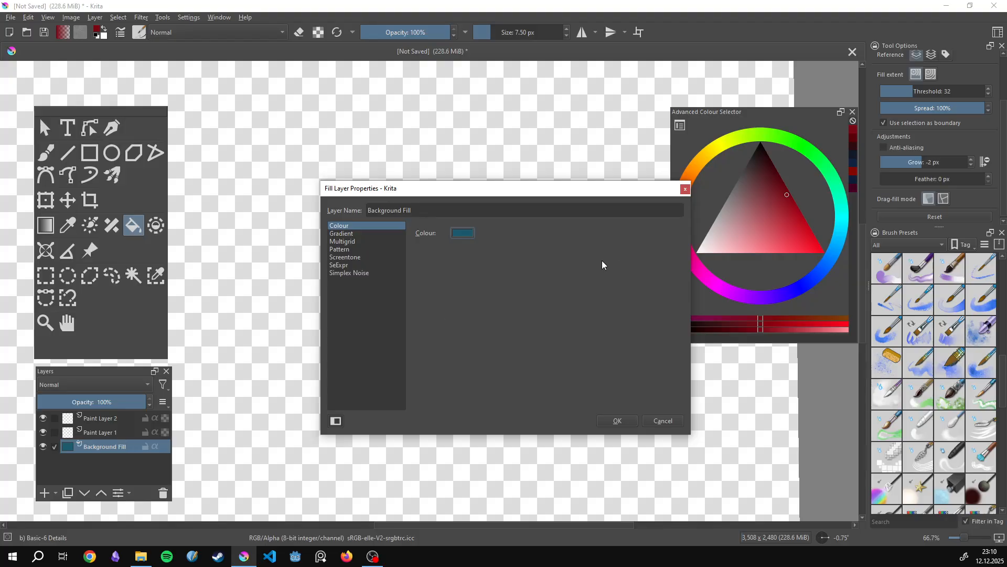
left_click(618, 421)
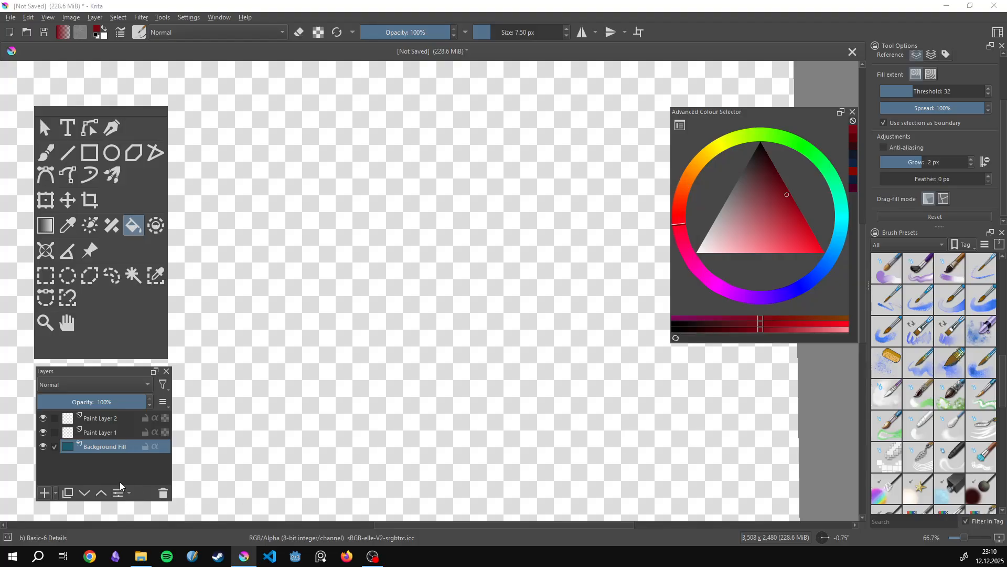
Add a new paint layer directly above the Background Fill layer and select the entire canvas.
left_click(46, 493)
scroll(276, 368, "down", 3)
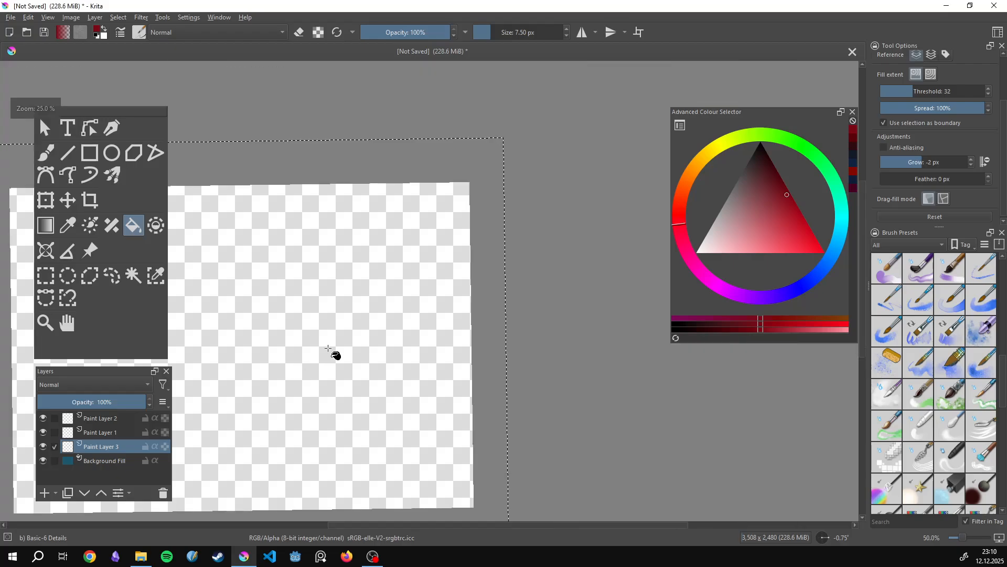
left_click_drag(329, 347, 514, 292)
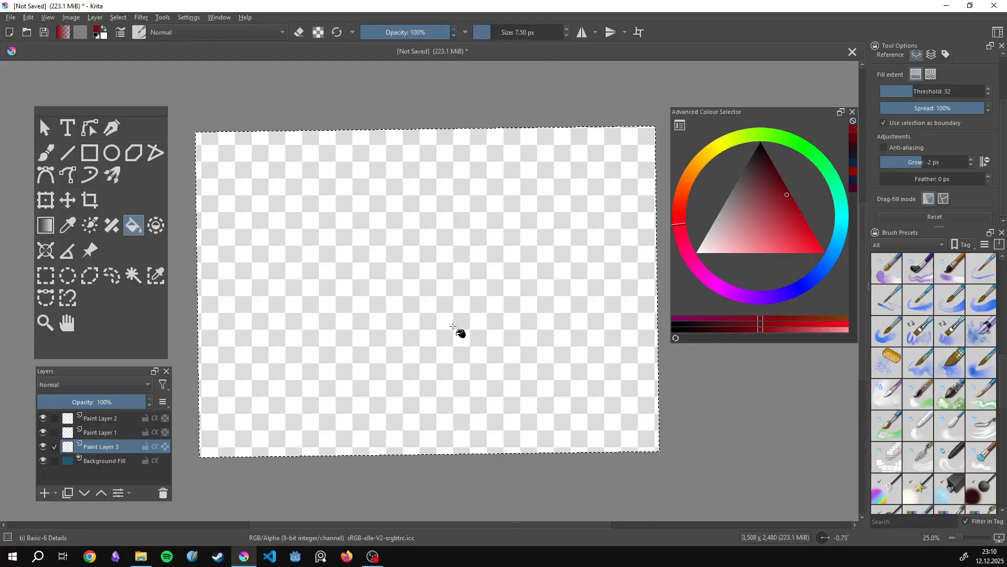
Choose a darker shade of red and fill Paint Layer 3 with the Fill tool.
left_click_drag(453, 326, 517, 338)
left_click_drag(770, 227, 784, 171)
left_click(547, 257)
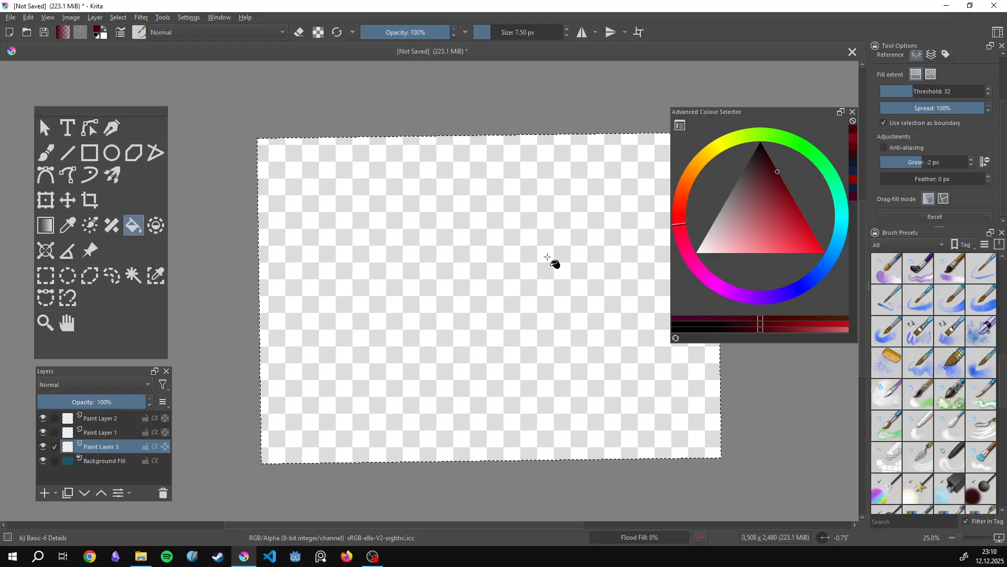
left_click_drag(535, 285, 458, 287)
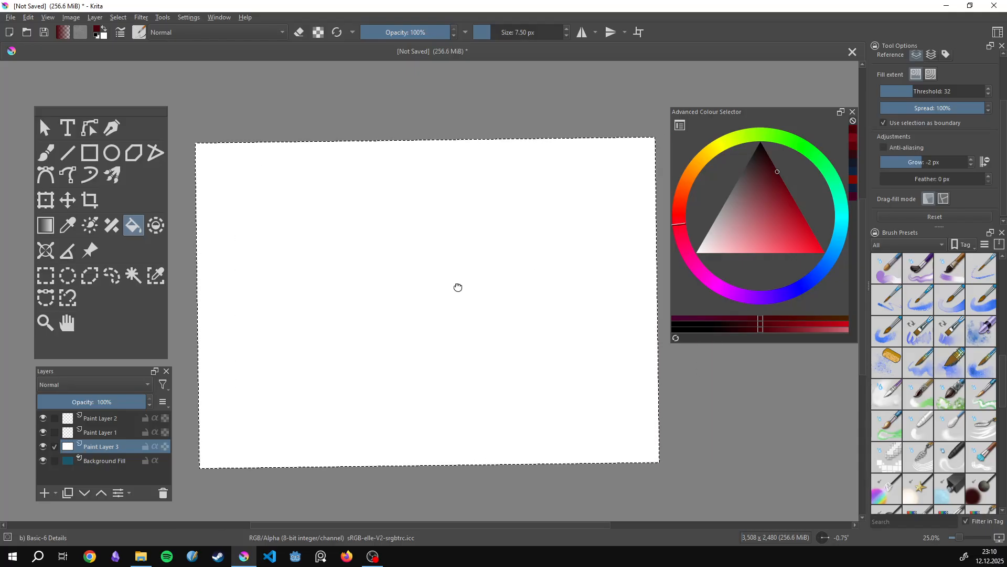
left_click_drag(789, 190, 773, 163)
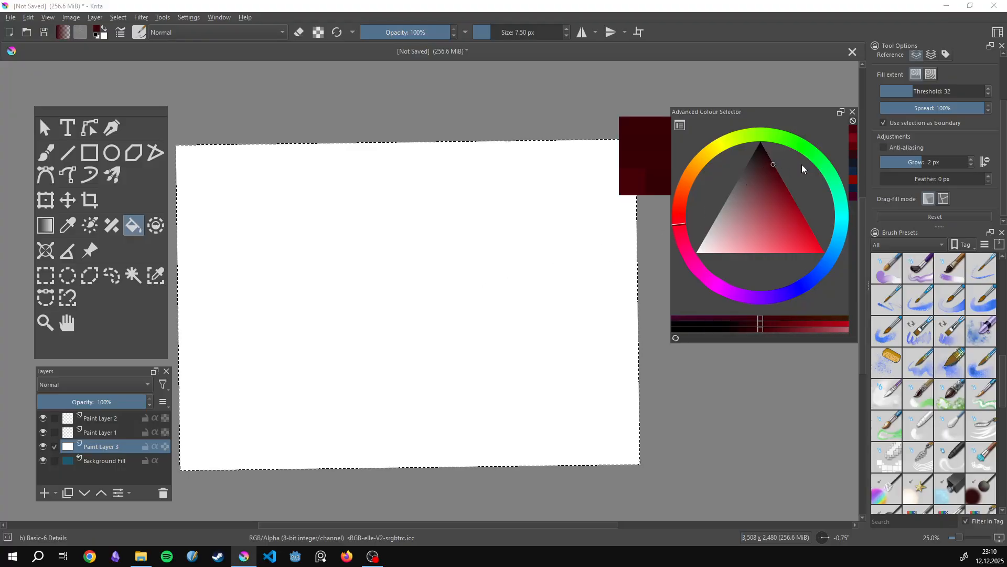
scroll(937, 126, "up", 3)
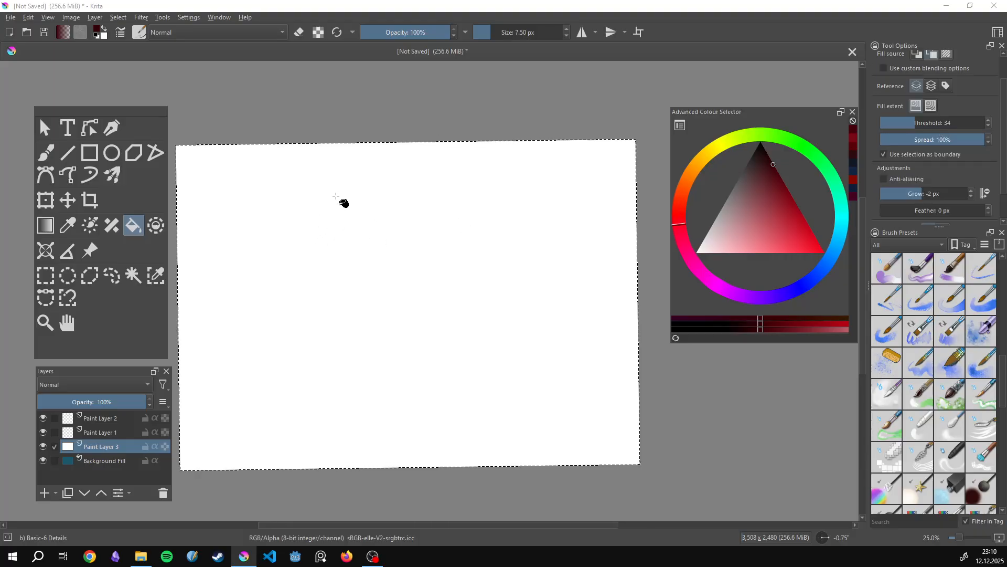
Look through the Dimensions, Image Colour Space and Softproofing sections of the image properties and close them.
left_click(10, 17)
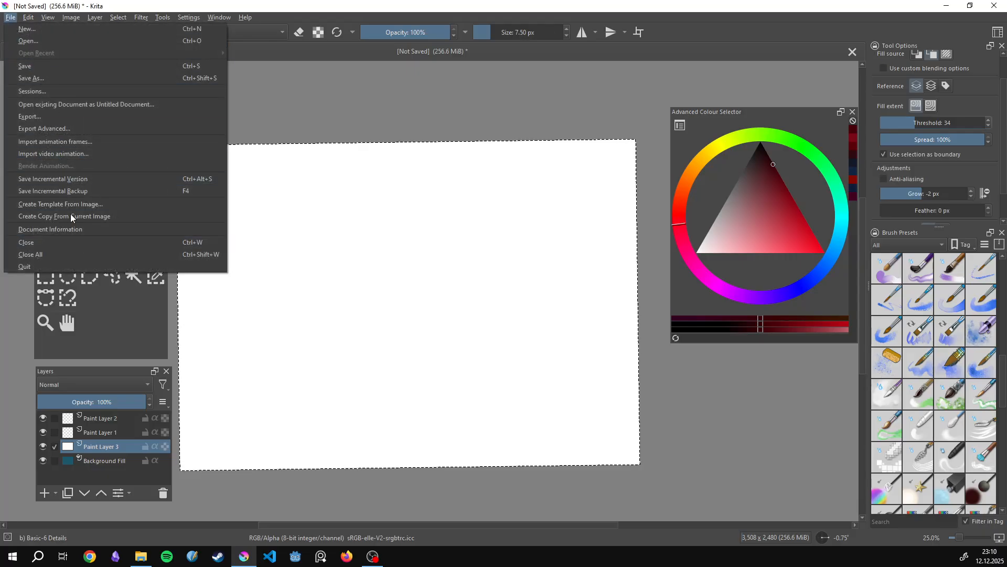
left_click(11, 17)
left_click(71, 17)
left_click(81, 29)
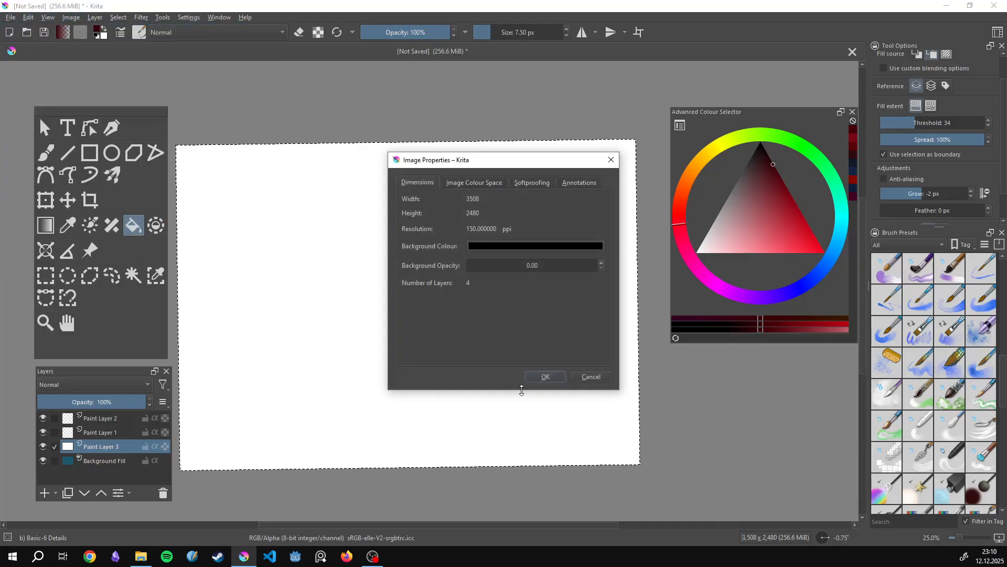
left_click(455, 183)
left_click(532, 183)
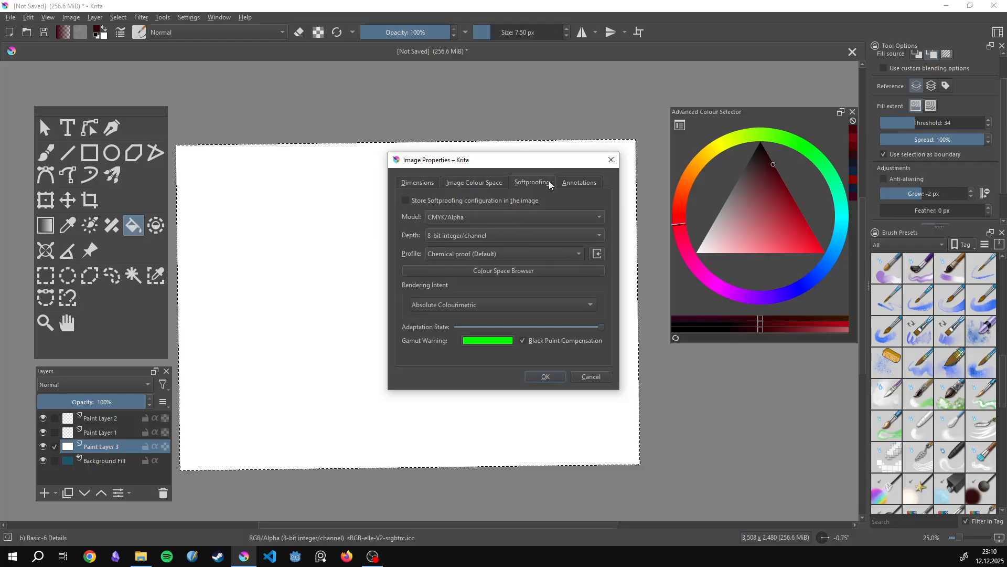
left_click(432, 184)
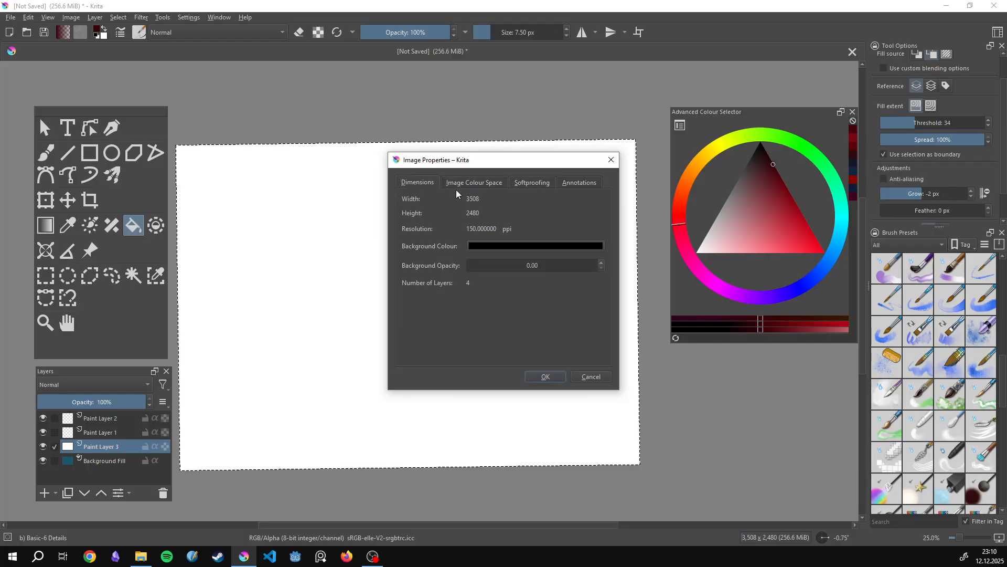
left_click(614, 164)
Select Paint Layer 1, toggle the visibility of both upper paint layers, pick a bright red, and fill the layer.
left_click(100, 432)
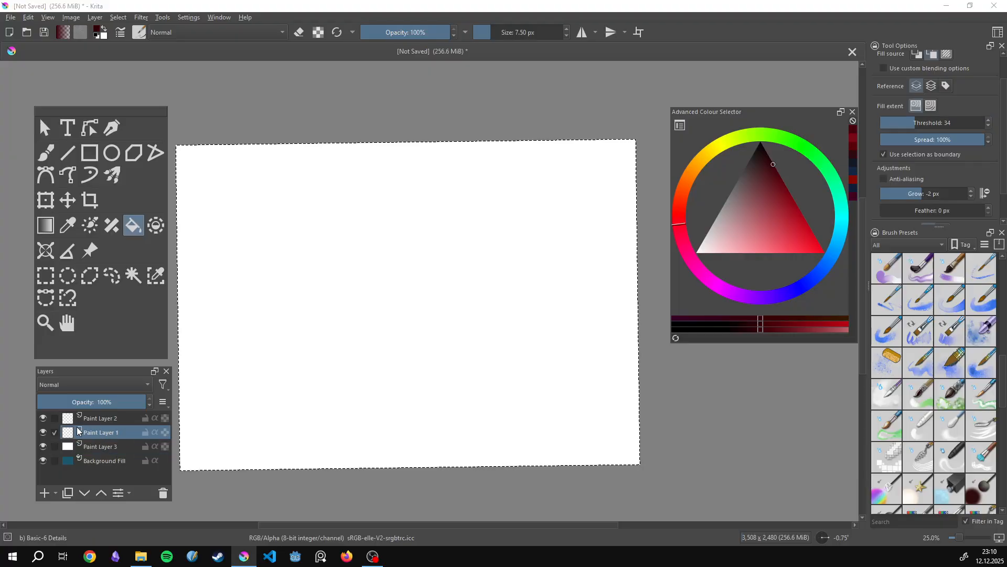
left_click(43, 432)
left_click(43, 418)
left_click(43, 432)
left_click(43, 418)
left_click(811, 229)
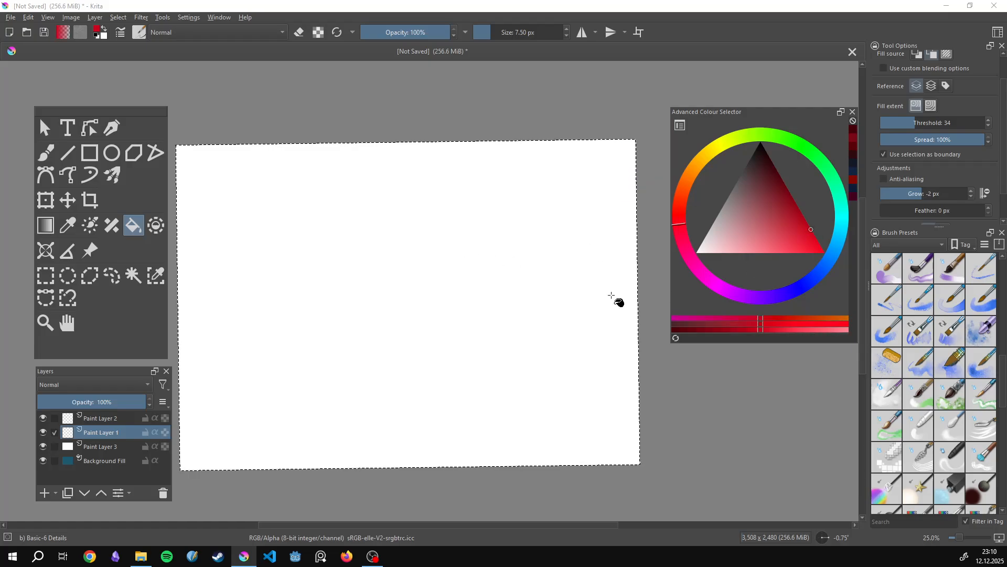
left_click(517, 298)
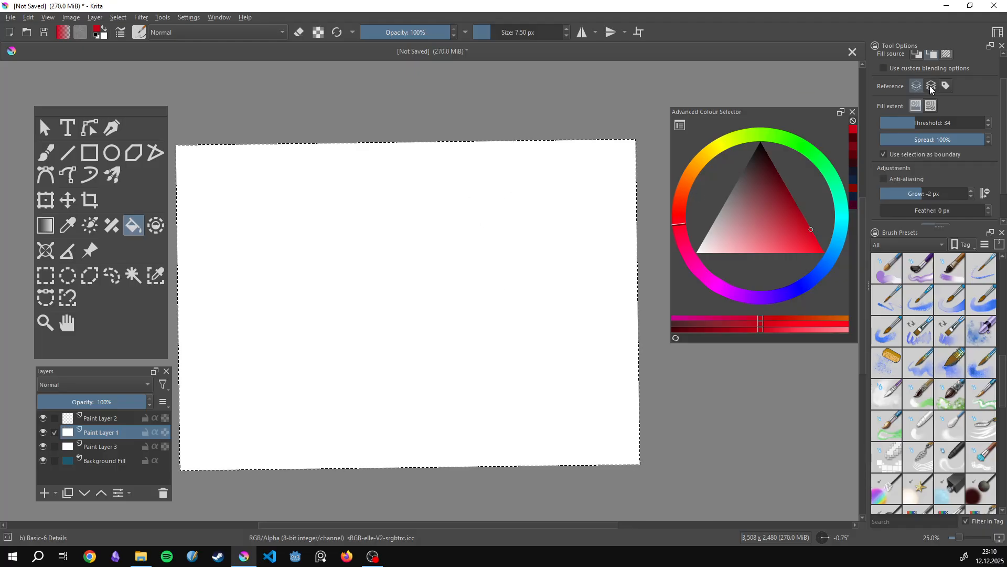
Set the Fill tool's Grow to -4 px and try a freehand red brush stroke on Paint Layer 1.
scroll(936, 160, "down", 3)
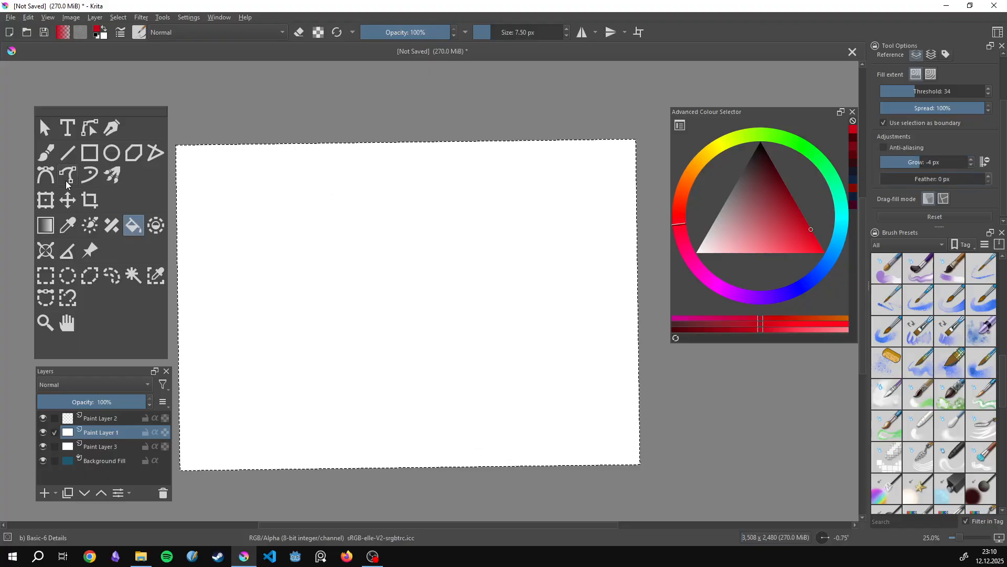
key("b")
left_click_drag(430, 293, 464, 274)
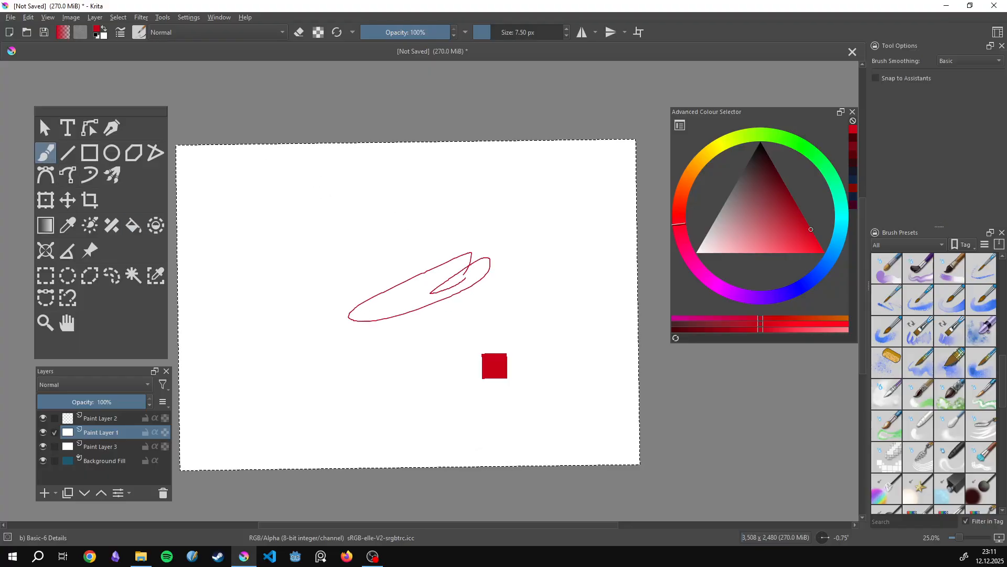
key("f")
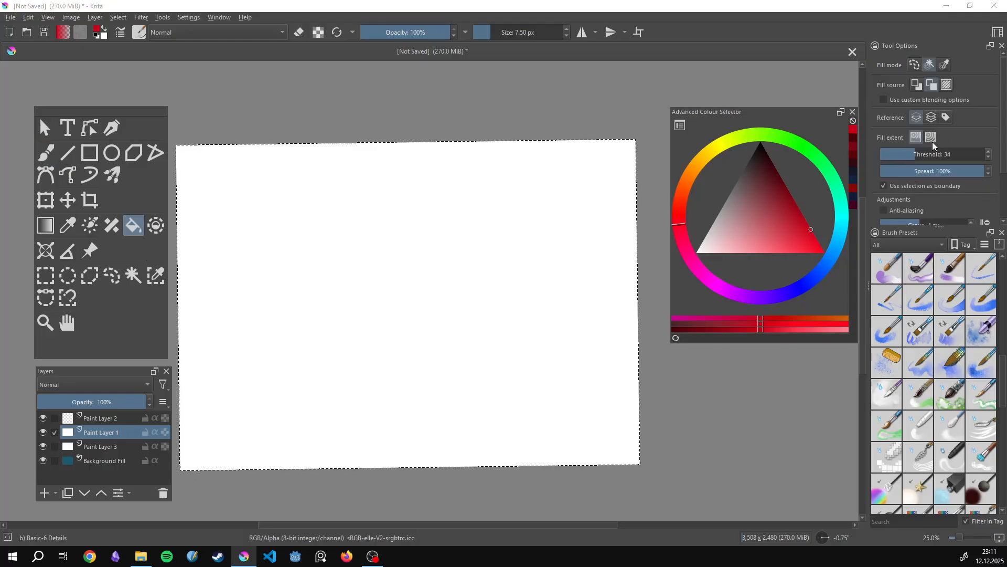
Float the Tool Options docker over the canvas and enlarge it to show all the Fill tool settings.
mouse_move(890, 46)
left_mouse_down()
mouse_move(562, 119)
mouse_move(531, 288)
left_mouse_up()
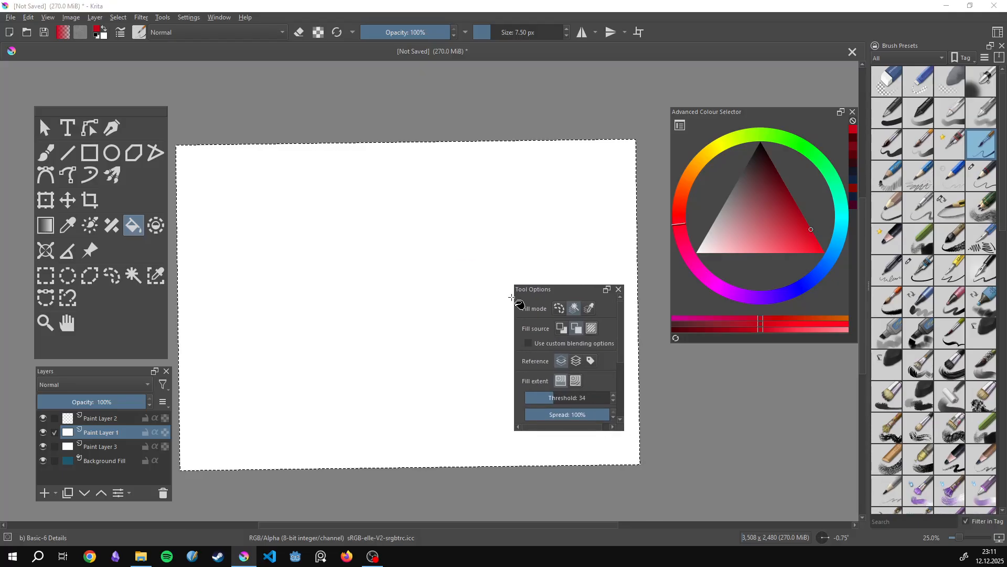
left_click_drag(514, 284, 241, 83)
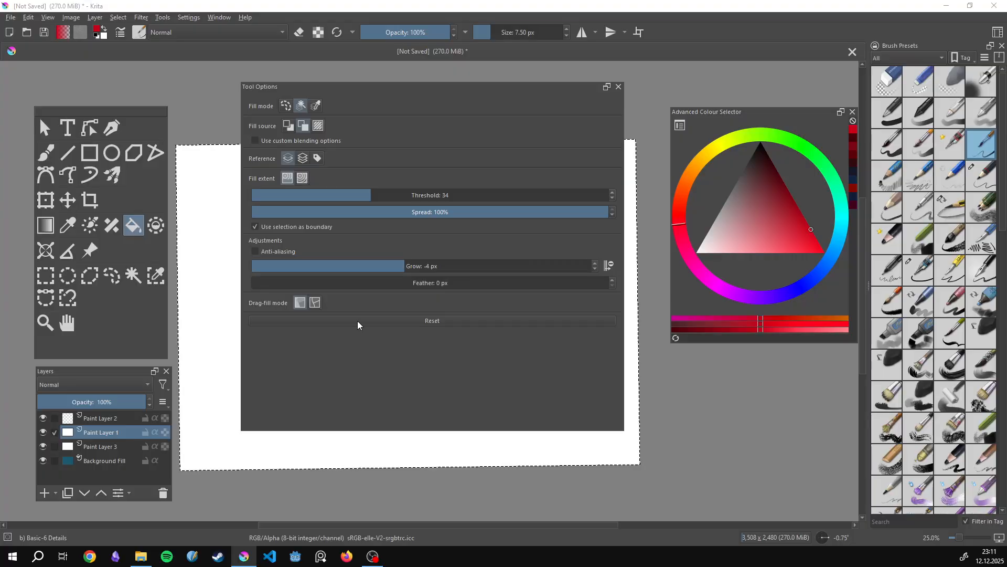
left_click_drag(410, 92, 648, 181)
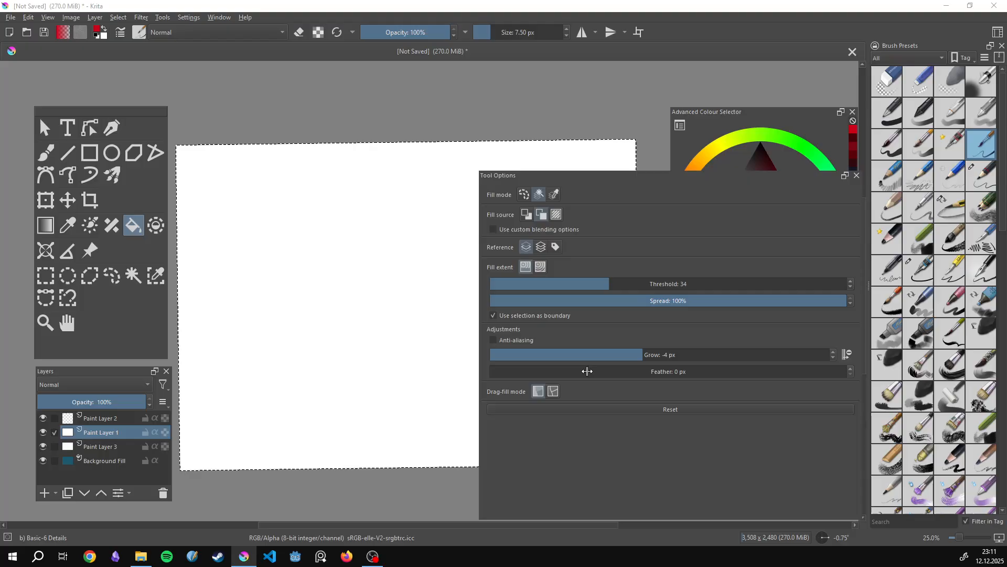
Fill Paint Layer 1 with the bright red foreground colour using Grow -3 px, and close the floating Tool Options docker.
left_click(651, 355)
left_click_drag(650, 355, 664, 355)
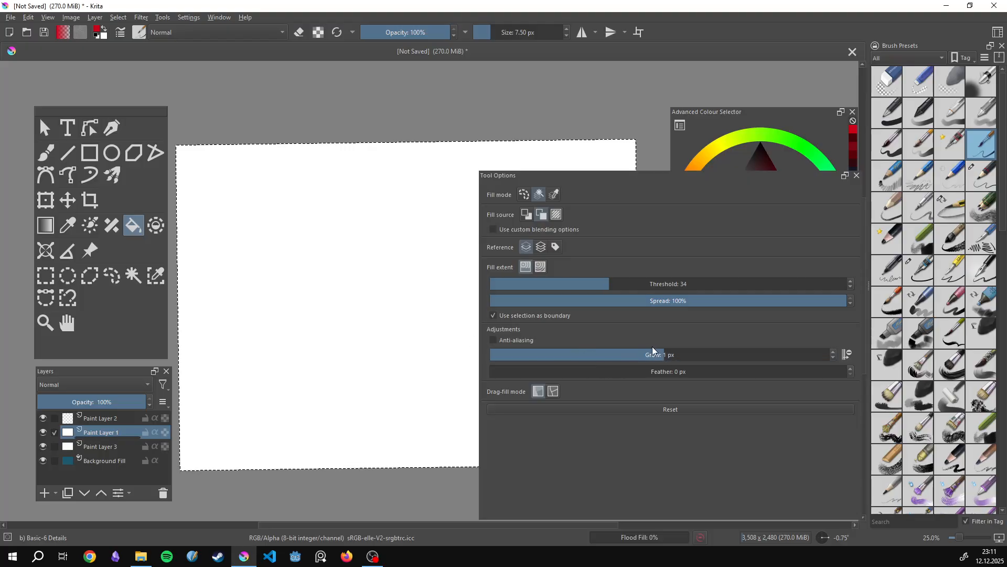
left_click(648, 355)
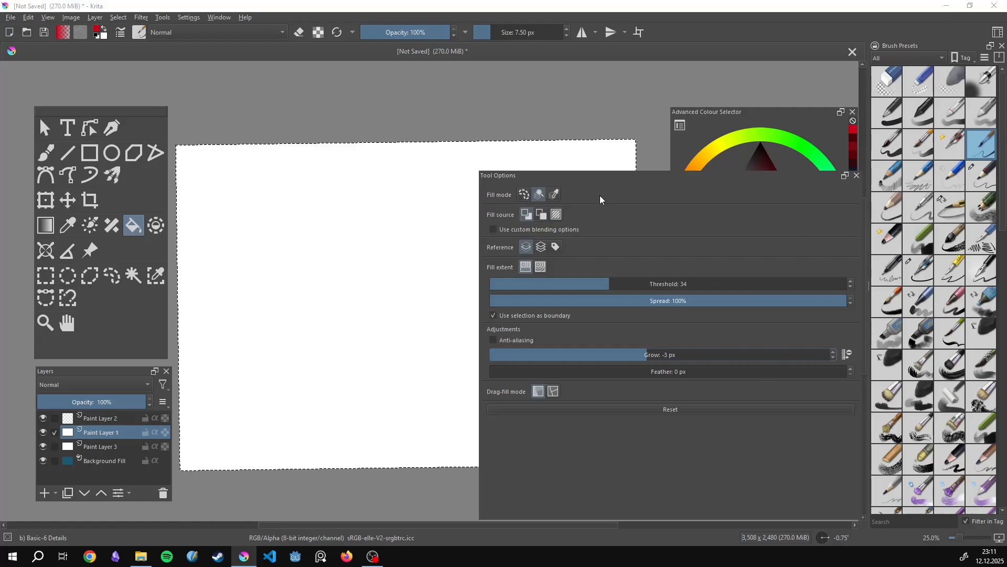
left_click(453, 210)
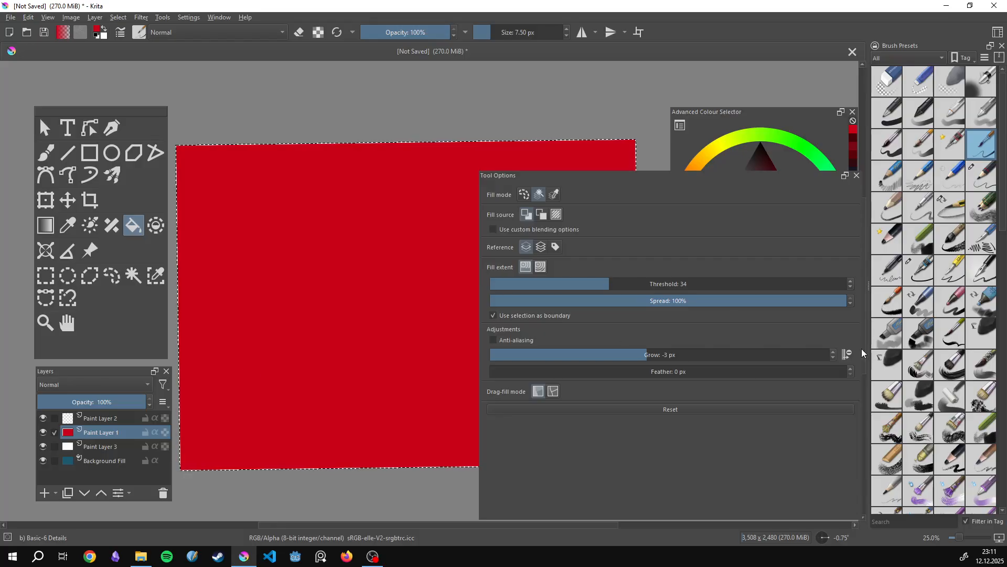
left_click(856, 175)
Cut the Background Fill layer and Paint Layer 3 from the document and clear the selection.
left_click(105, 465)
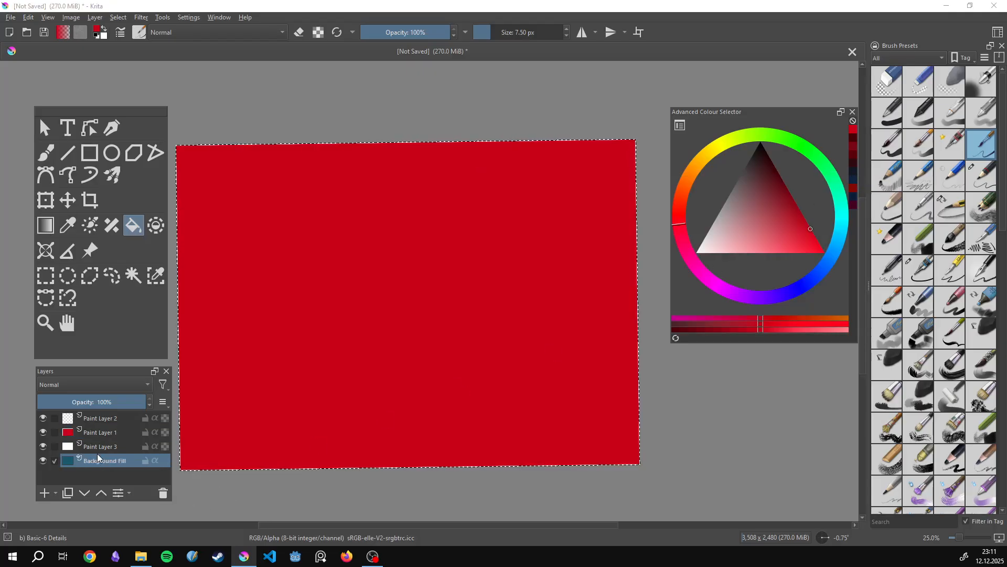
right_click(96, 456)
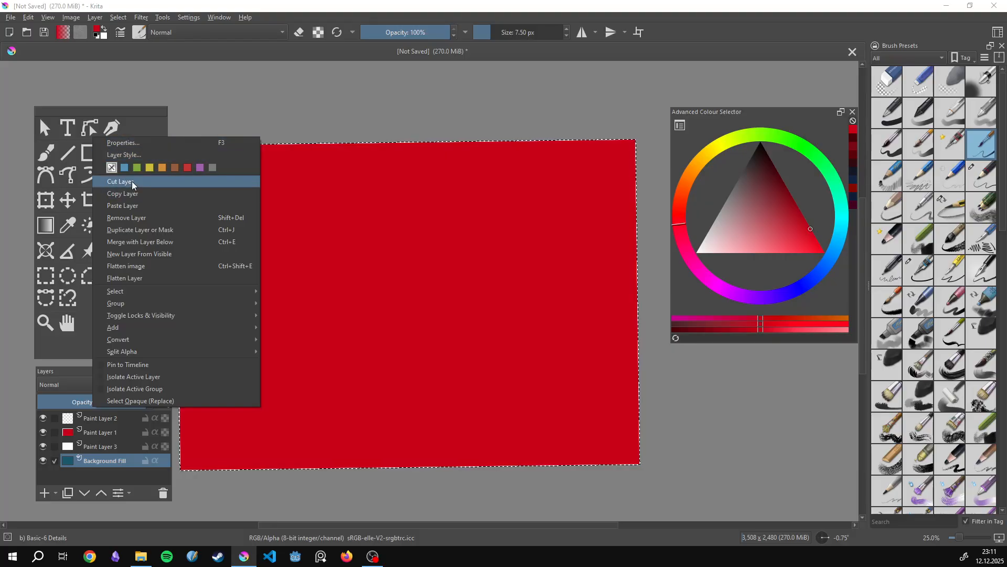
left_click(131, 181)
right_click(90, 455)
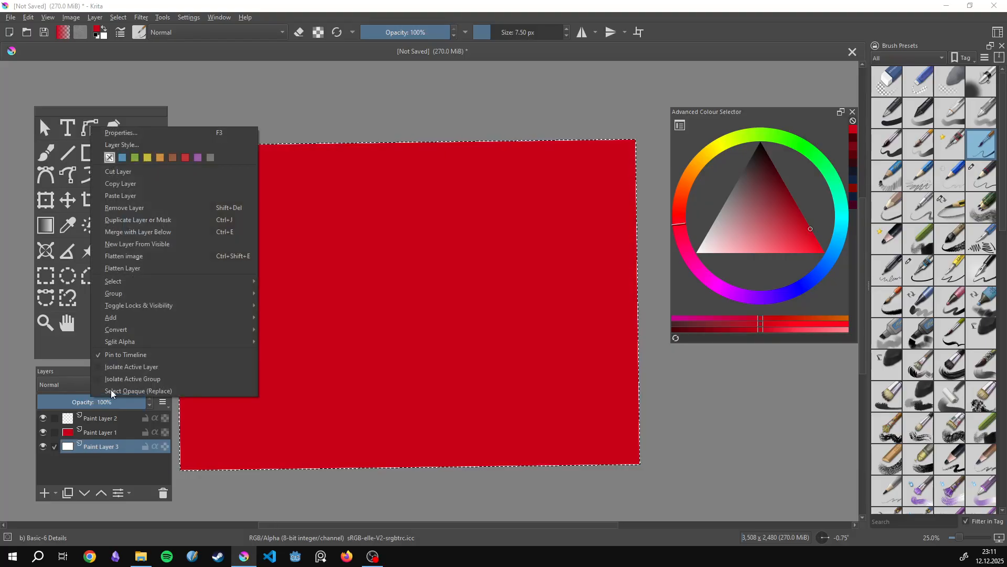
left_click(124, 175)
scroll(455, 355, "up", 1)
left_click_drag(455, 355, 493, 311)
key("ctrl+shift+a")
Examine the edges of the red fill up close along the canvas border.
scroll(536, 342, "down", 2)
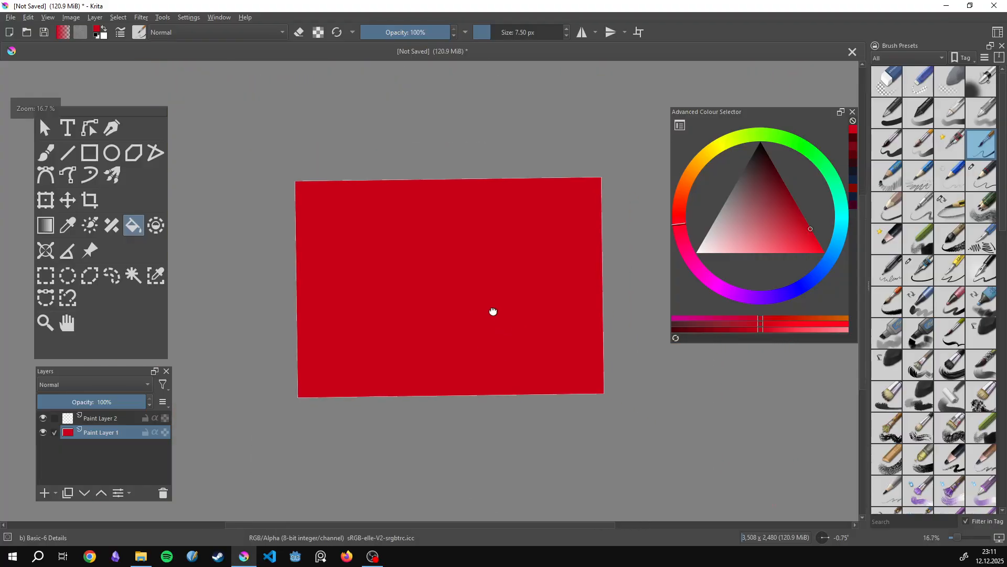
scroll(603, 172, "up", 5)
scroll(621, 150, "down", 5)
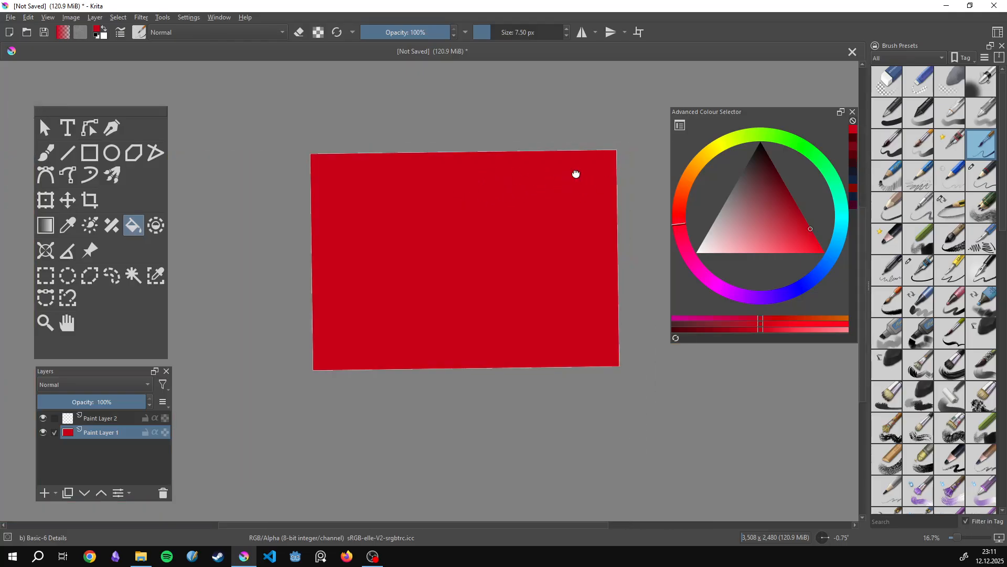
scroll(565, 180, "right", 1)
scroll(565, 180, "up", 2)
scroll(622, 166, "up", 9)
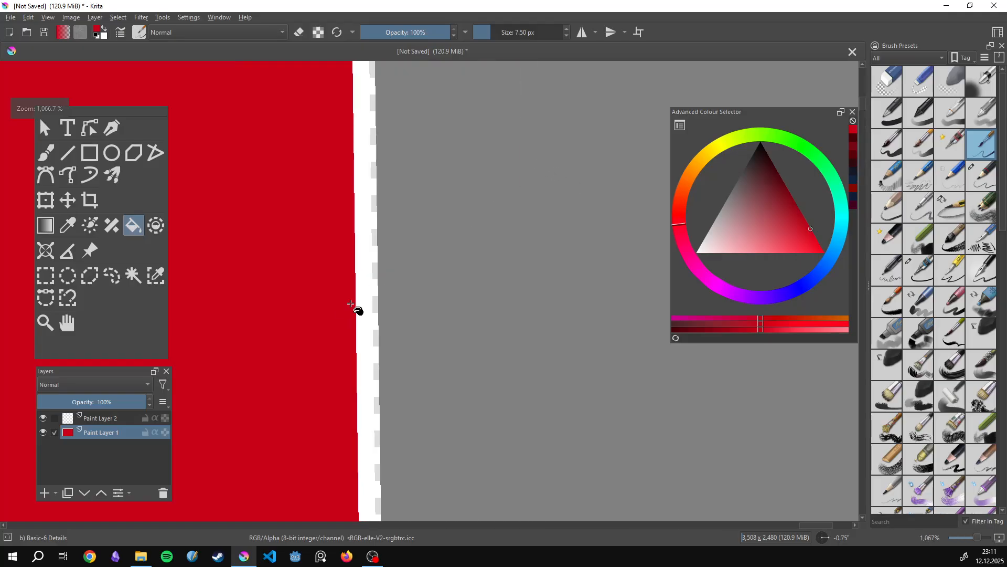
scroll(352, 305, "down", 12)
left_click_drag(346, 320, 616, 186)
scroll(616, 186, "up", 3)
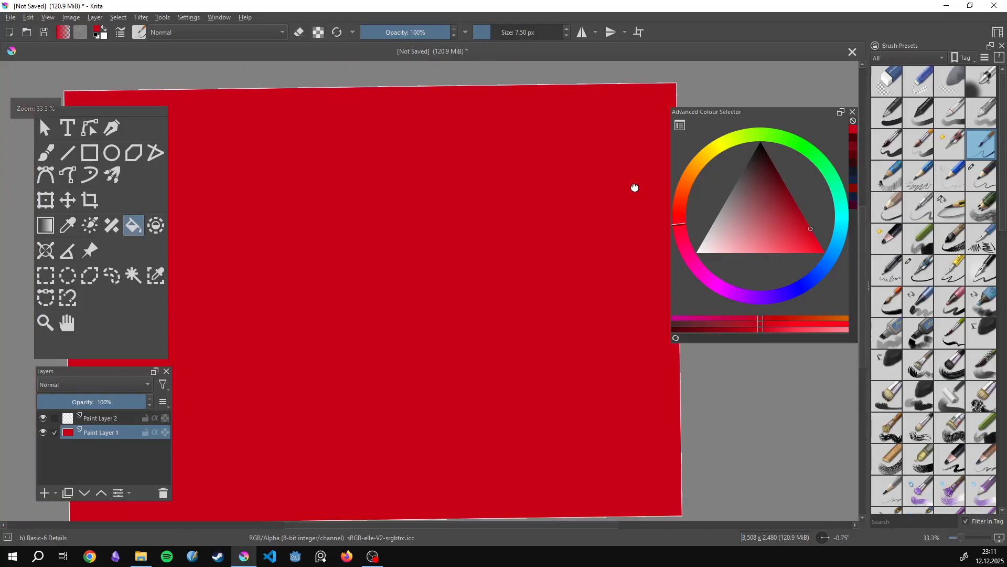
scroll(584, 198, "down", 2)
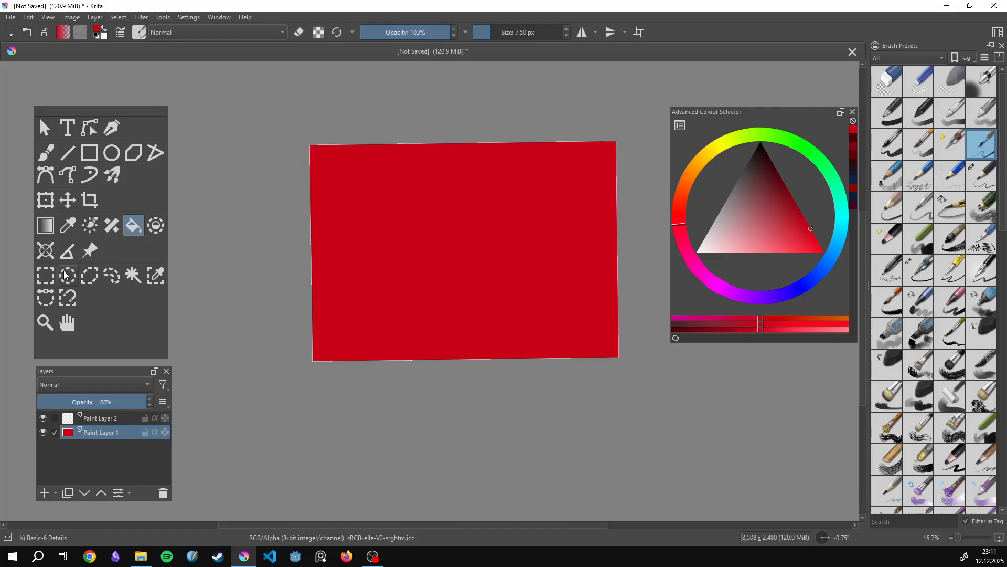
Crop the canvas to about 3354 x 2338 px, trimming off the unfilled border around the red area.
left_click(92, 199)
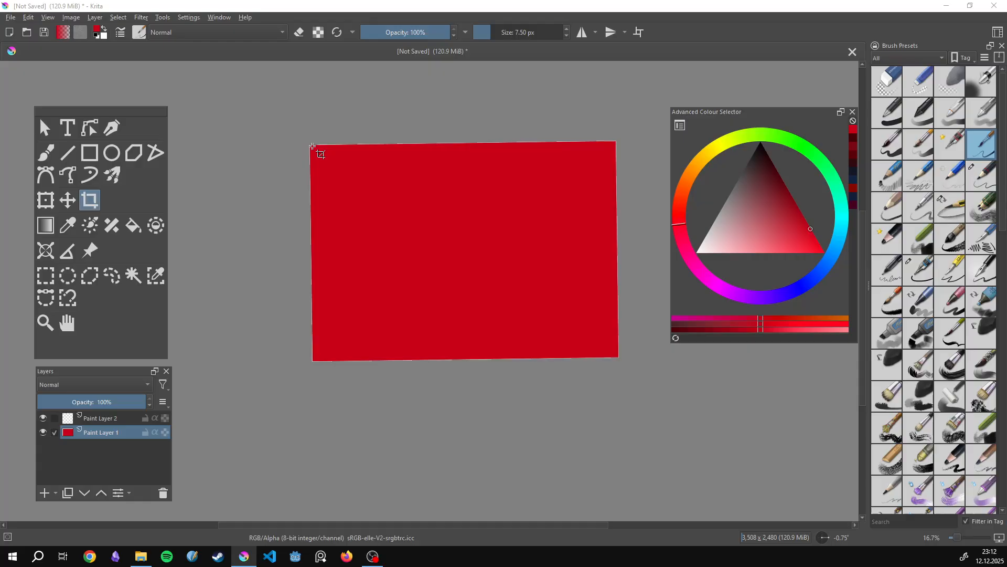
left_click_drag(310, 146, 621, 355)
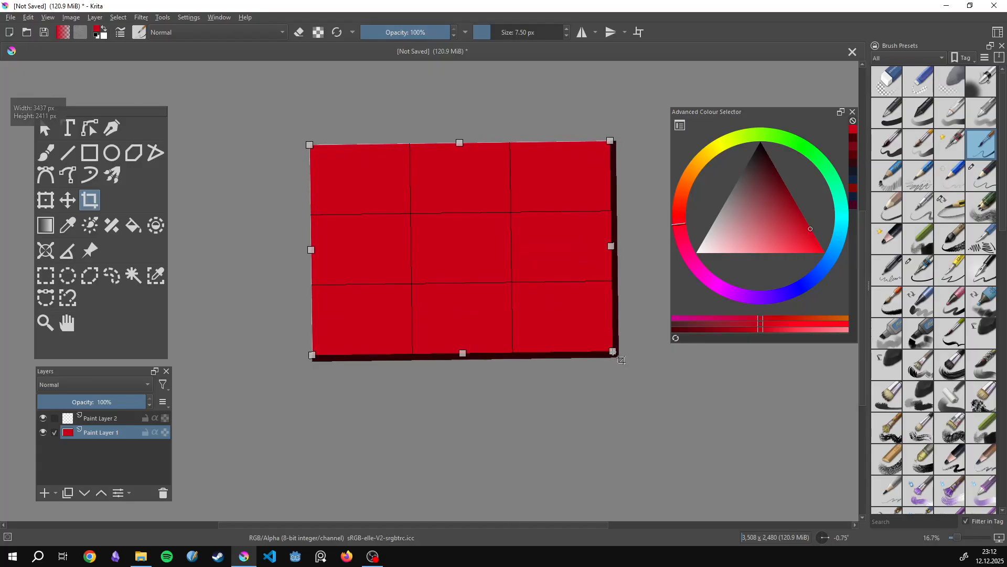
left_click_drag(307, 143, 313, 150)
double_click(344, 153)
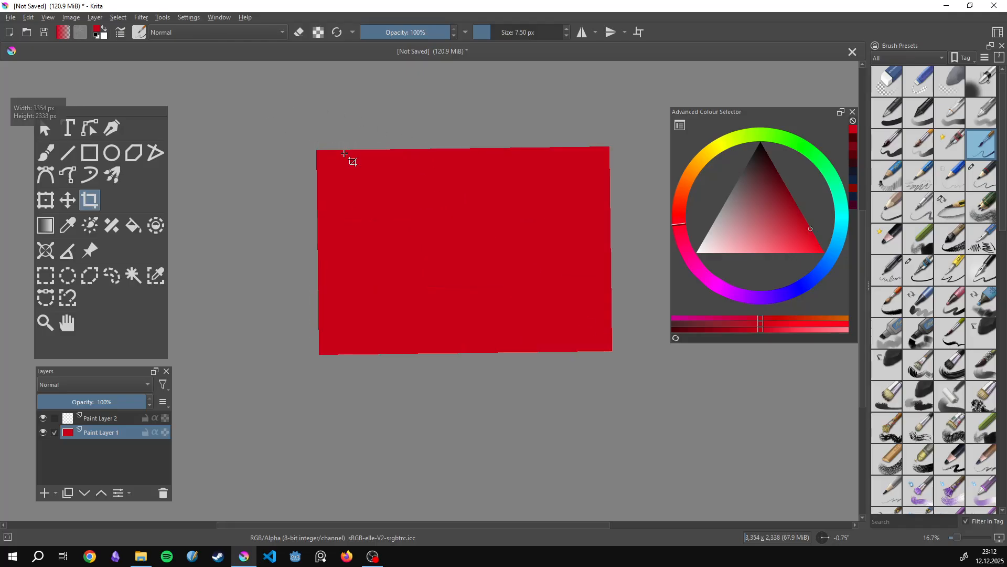
Switch to the freehand brush with the Ink-2 Fineliner preset and pick a cyan colour.
scroll(449, 238, "up", 4)
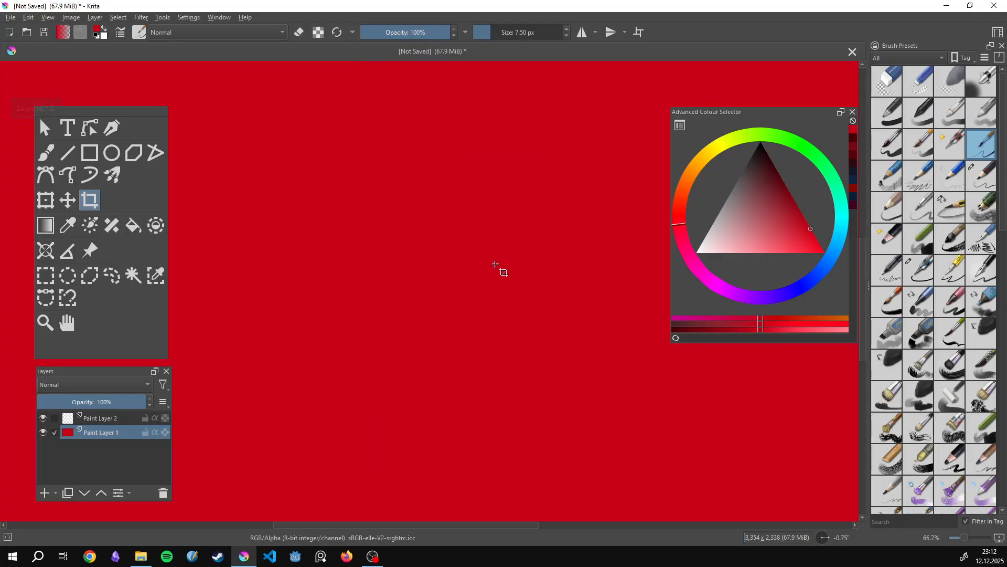
key("b")
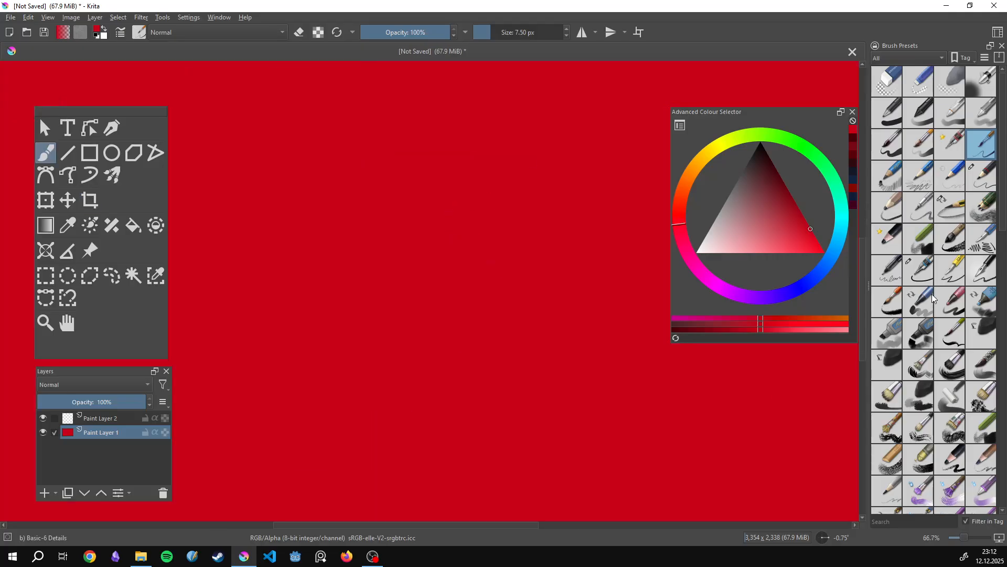
left_click(917, 269)
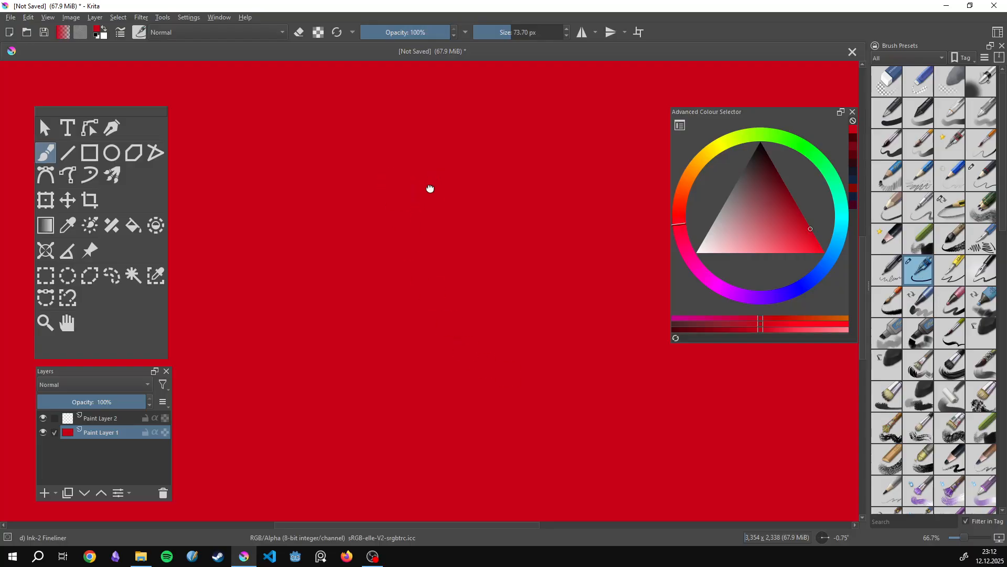
scroll(426, 226, "down", 4)
left_click(843, 214)
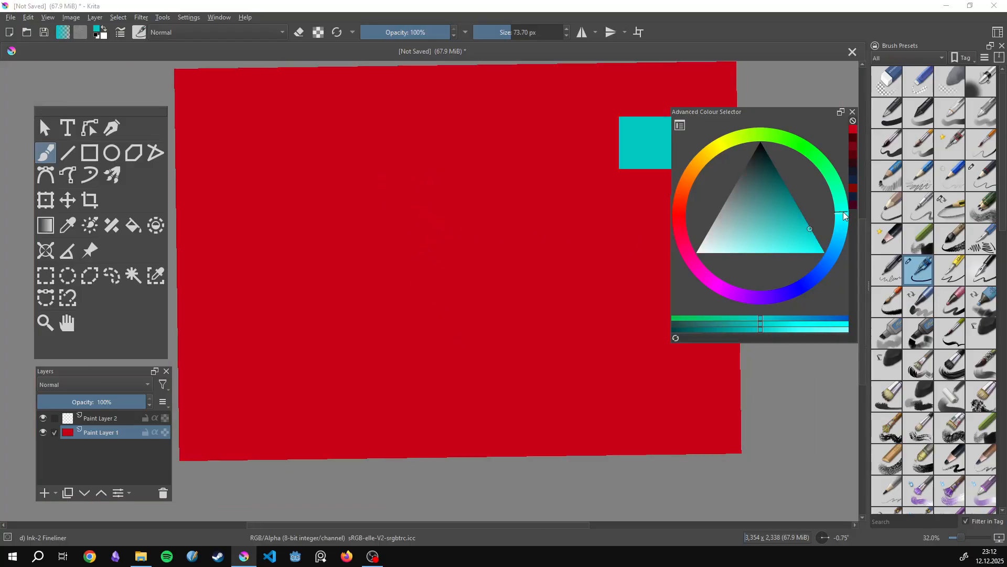
left_click_drag(430, 228, 413, 229, "shift")
mouse_move(414, 227)
left_mouse_down()
mouse_move(453, 267)
mouse_move(368, 203)
left_mouse_up()
left_click(436, 203, "ctrl")
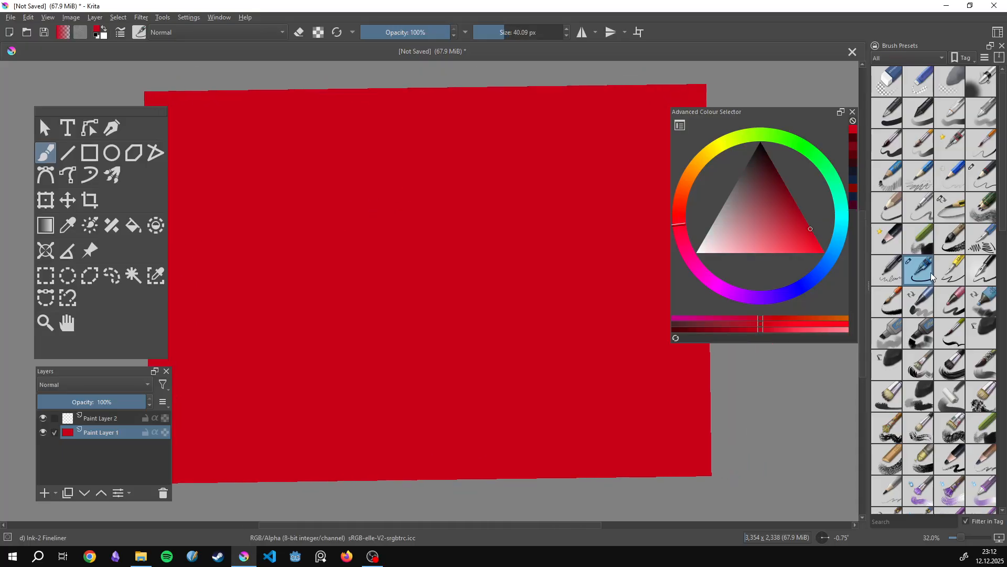
Switch to the Ink-3 Gpen preset, pick a darker teal, and bring the brush size to about 15 px after undoing a test stroke.
left_click(953, 271)
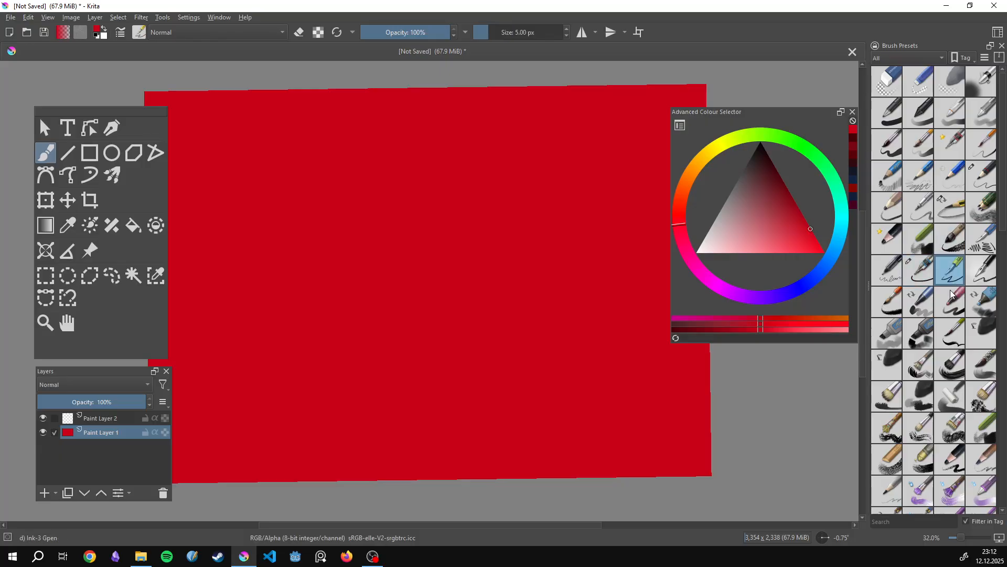
left_click_drag(406, 210, 420, 211, "shift")
mouse_move(842, 254)
left_mouse_down()
mouse_move(823, 269)
mouse_move(848, 225)
mouse_move(789, 234)
mouse_move(791, 214)
mouse_move(783, 213)
mouse_move(801, 212)
left_mouse_up()
left_click_drag(365, 176, 349, 260)
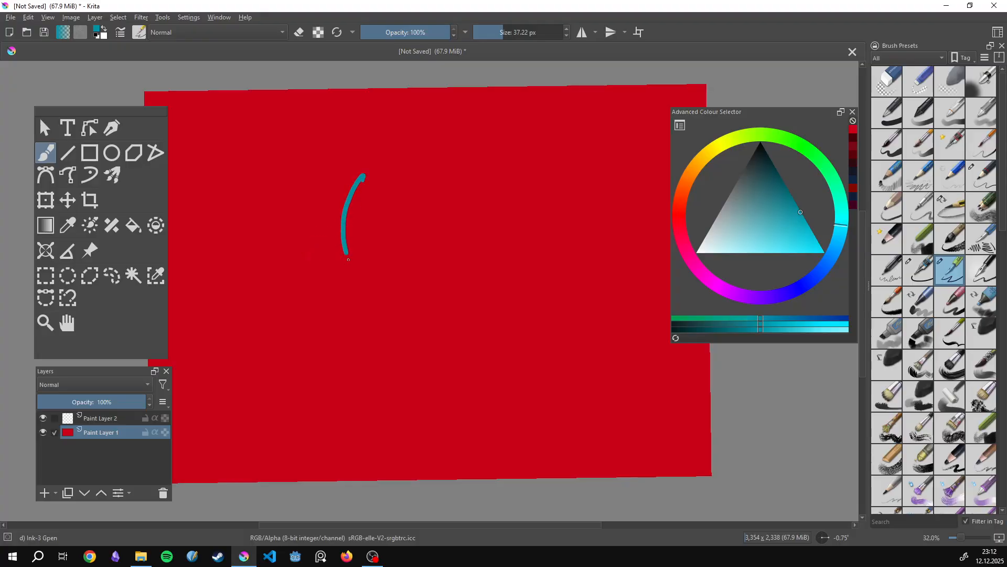
key("ctrl+z")
key("bracketleft")
key("bracketleft")
key("bracketleft")
key("bracketleft")
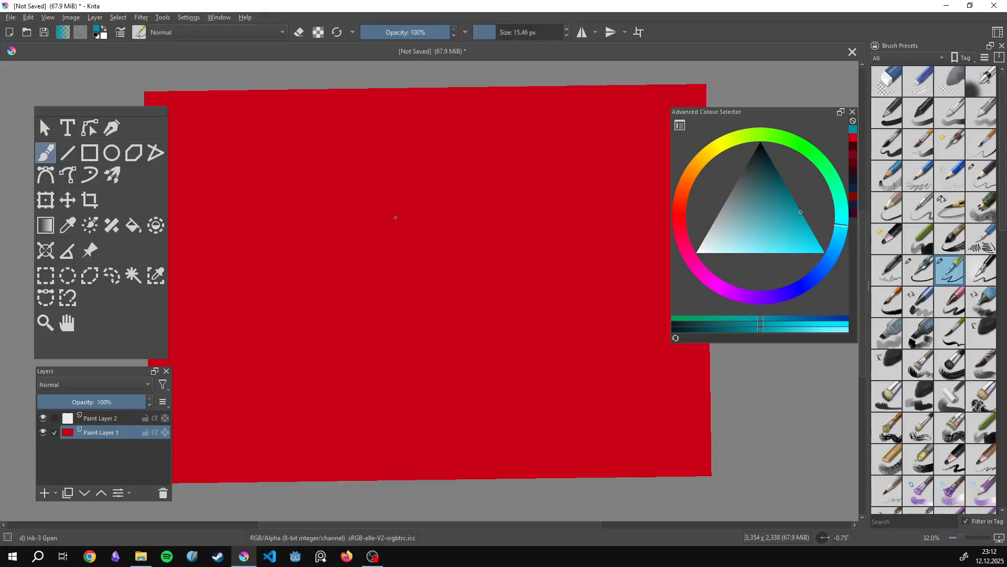
Sketch a long tapering shape with thin teal contour lines near the middle of the red canvas.
mouse_move(386, 244)
left_mouse_down()
mouse_move(394, 282)
mouse_move(405, 233)
left_mouse_up()
left_click_drag(386, 256, 393, 288)
mouse_move(399, 250)
left_mouse_down()
mouse_move(414, 326)
mouse_move(406, 231)
mouse_move(418, 348)
left_mouse_up()
left_click_drag(403, 311, 413, 338)
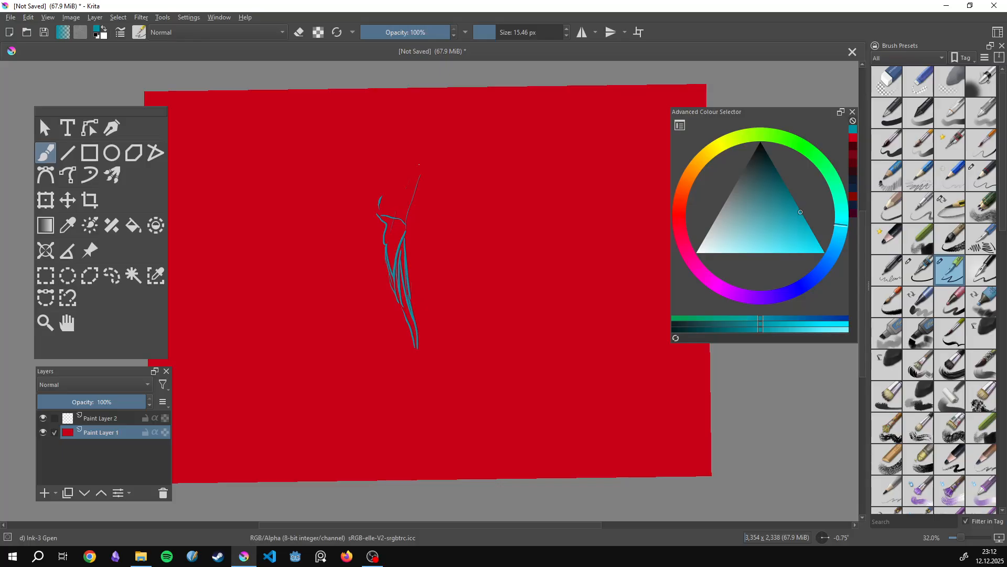
Sketch a broad arched form of overlapping curved teal strokes above the tapering shape.
mouse_move(407, 181)
left_mouse_down()
mouse_move(428, 150)
mouse_move(419, 151)
mouse_move(437, 135)
mouse_move(443, 143)
mouse_move(425, 135)
mouse_move(392, 178)
mouse_move(414, 140)
mouse_move(384, 170)
mouse_move(396, 143)
left_mouse_up()
left_click_drag(384, 176, 394, 137)
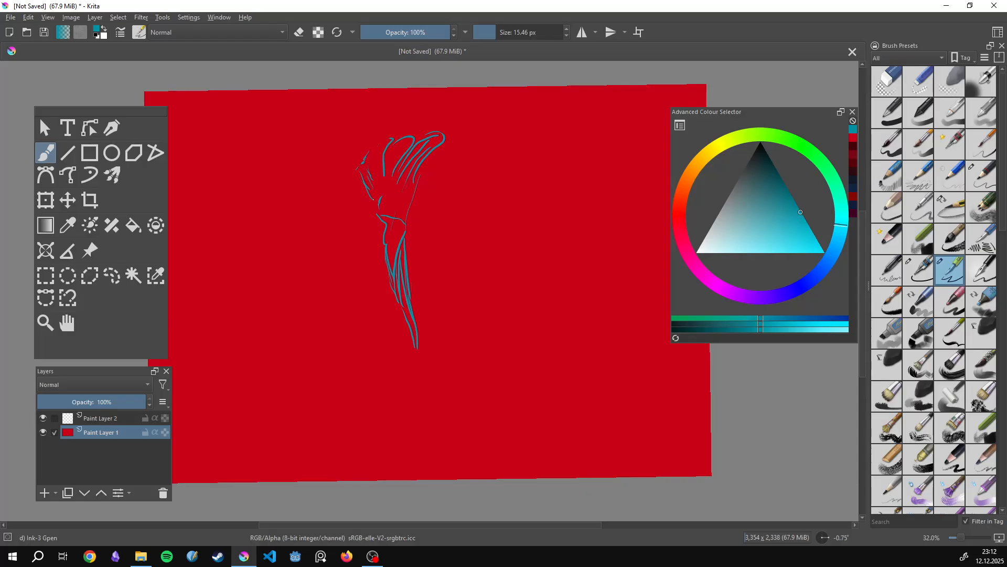
mouse_move(374, 200)
left_mouse_down()
mouse_move(378, 181)
mouse_move(434, 184)
mouse_move(437, 194)
mouse_move(411, 185)
mouse_move(430, 208)
mouse_move(423, 215)
mouse_move(437, 181)
left_mouse_up()
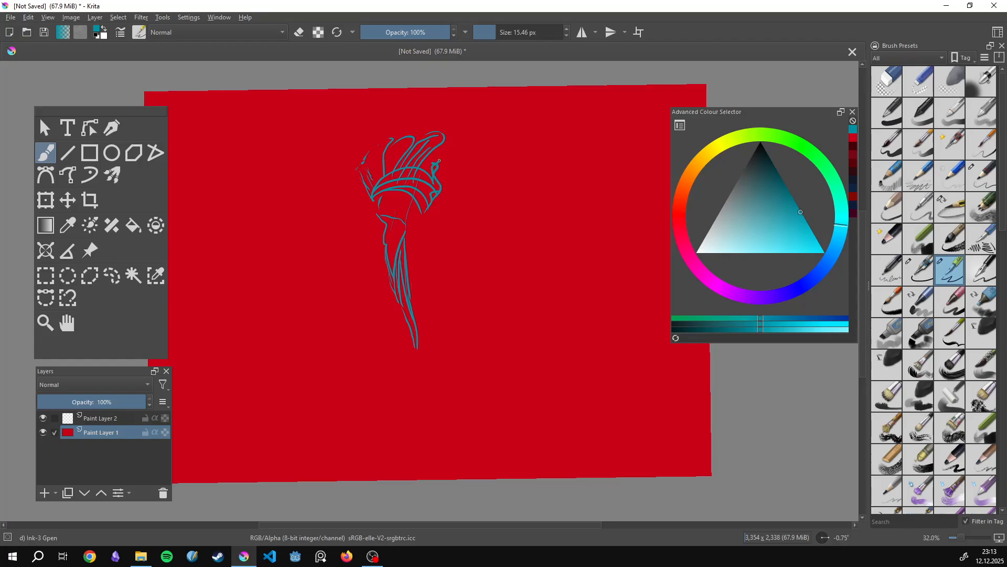
mouse_move(439, 153)
left_mouse_down()
mouse_move(354, 152)
mouse_move(348, 163)
mouse_move(365, 178)
mouse_move(340, 161)
left_mouse_up()
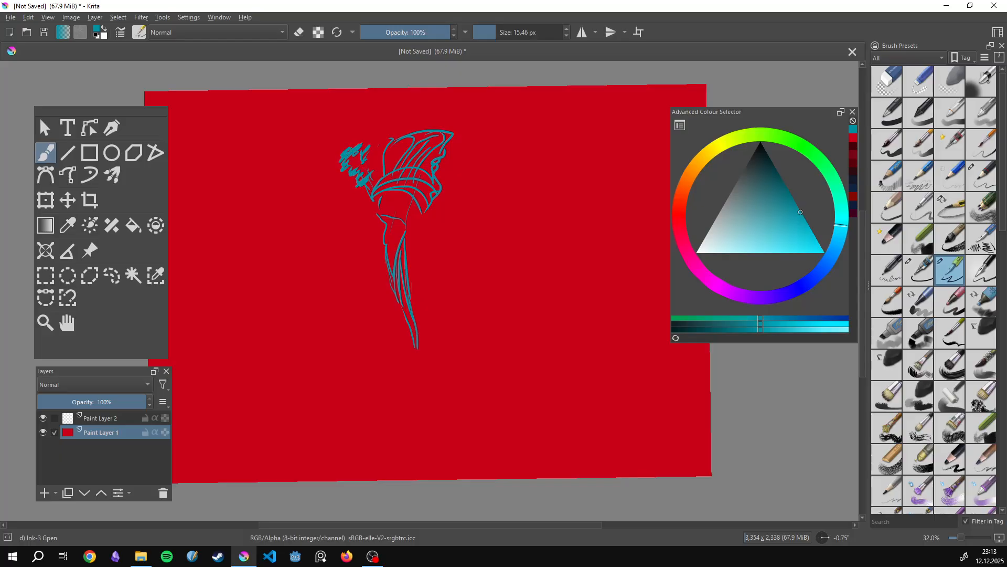
mouse_move(340, 146)
left_mouse_down()
mouse_move(314, 169)
mouse_move(369, 134)
mouse_move(401, 136)
left_mouse_up()
mouse_move(426, 138)
left_mouse_down()
mouse_move(405, 165)
mouse_move(420, 179)
mouse_move(399, 168)
mouse_move(438, 190)
left_mouse_up()
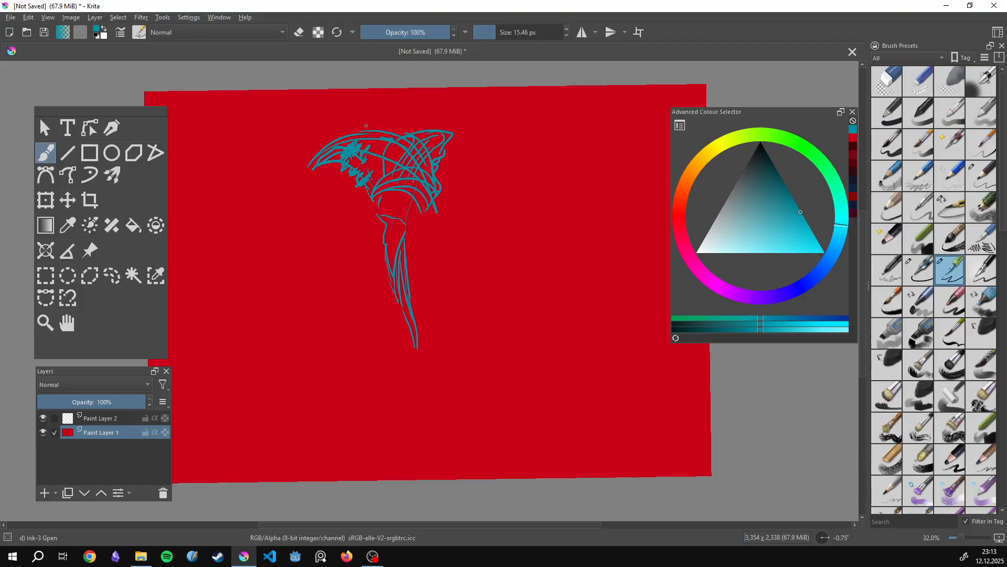
Draw long strokes hanging down from the left side of the arched form.
mouse_move(370, 126)
left_mouse_down()
mouse_move(429, 125)
mouse_move(438, 145)
mouse_move(308, 170)
mouse_move(316, 199)
left_mouse_up()
left_click_drag(298, 254, 292, 265)
mouse_move(339, 163)
left_mouse_down()
mouse_move(313, 284)
mouse_move(312, 264)
left_mouse_up()
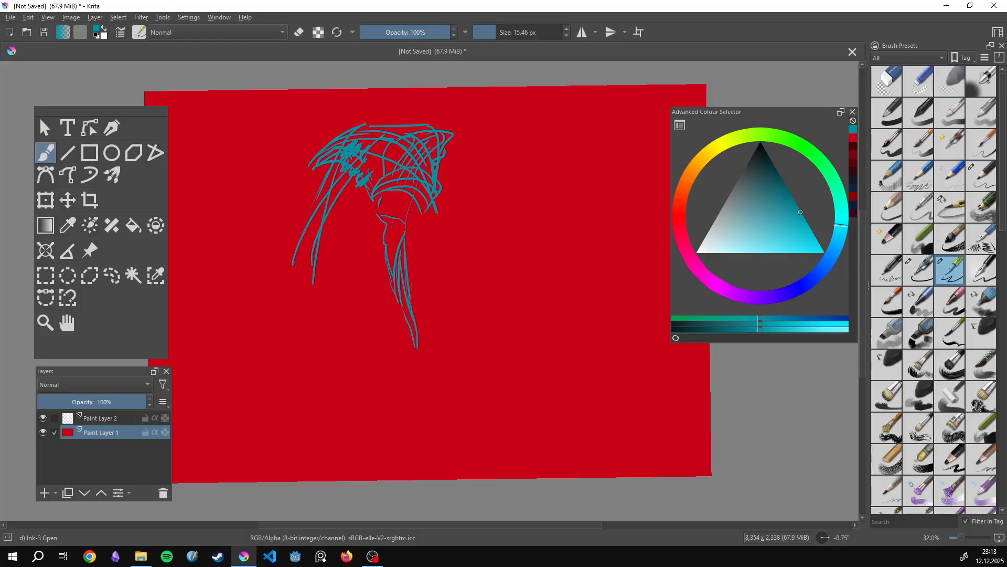
mouse_move(343, 182)
left_mouse_down()
mouse_move(326, 272)
mouse_move(321, 256)
mouse_move(335, 271)
left_mouse_up()
left_click_drag(349, 211, 332, 268)
mouse_move(379, 160)
left_mouse_down()
mouse_move(347, 213)
mouse_move(339, 287)
left_mouse_up()
left_click_drag(362, 216, 337, 287)
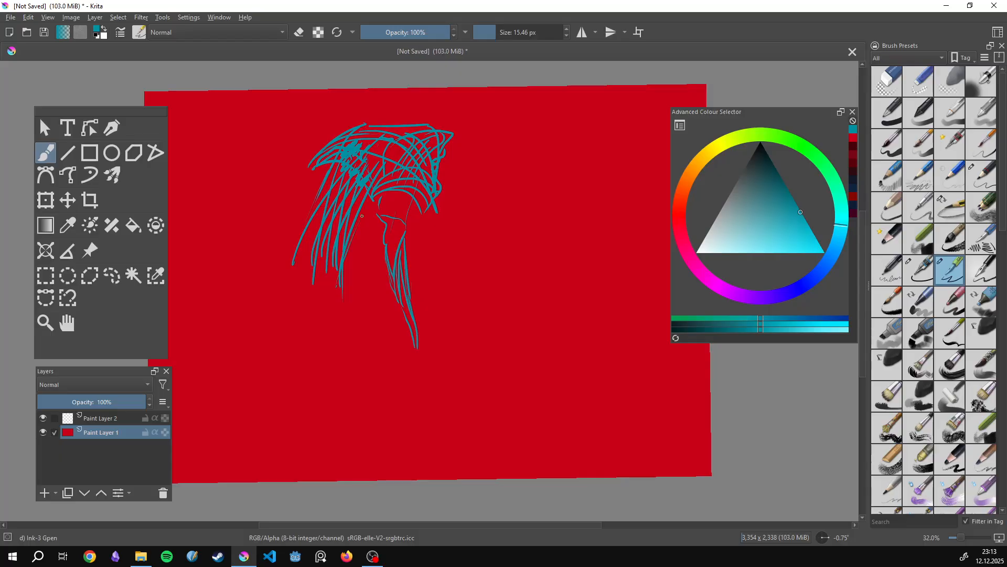
Add hanging strokes on the right and outer left of the arched form, plus short contour lines around the tapering shape.
left_click_drag(390, 156, 425, 277)
left_click_drag(424, 176, 422, 269)
mouse_move(420, 149)
left_mouse_down()
mouse_move(435, 262)
mouse_move(450, 253)
mouse_move(440, 146)
mouse_move(421, 206)
mouse_move(423, 137)
left_mouse_up()
left_click_drag(420, 209, 451, 284)
mouse_move(337, 150)
left_mouse_down()
mouse_move(309, 168)
mouse_move(284, 244)
left_mouse_up()
left_click_drag(318, 175, 287, 231)
left_click_drag(426, 368, 421, 332)
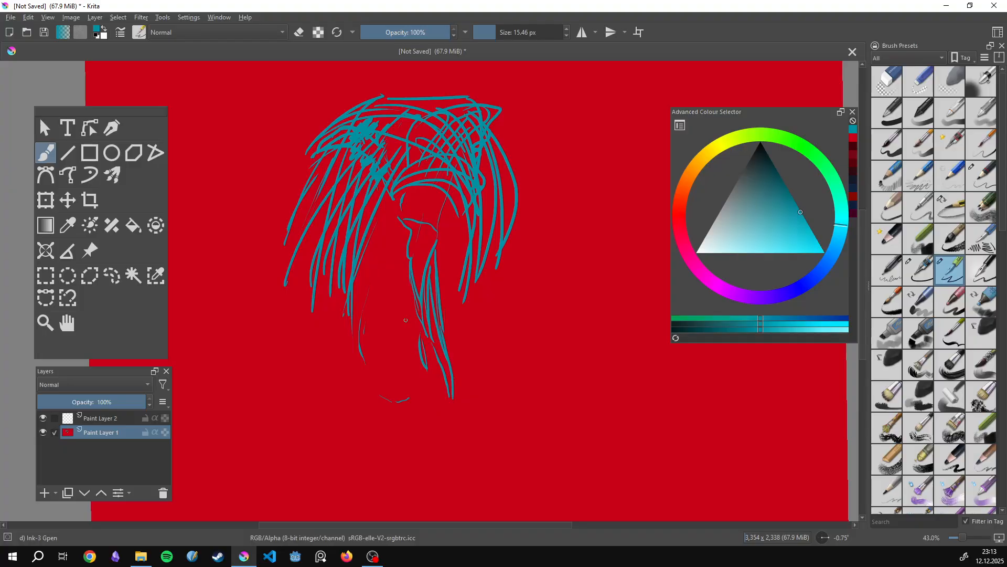
left_click_drag(409, 243, 413, 300)
left_click_drag(410, 239, 420, 313)
Lasso the left part of the drawing, paint it over with the background red using a brush of about 183 px, and clear the selection.
key("l")
mouse_move(415, 420)
left_mouse_down()
mouse_move(392, 194)
mouse_move(331, 93)
mouse_move(370, 454)
mouse_move(451, 480)
mouse_move(432, 409)
left_mouse_up()
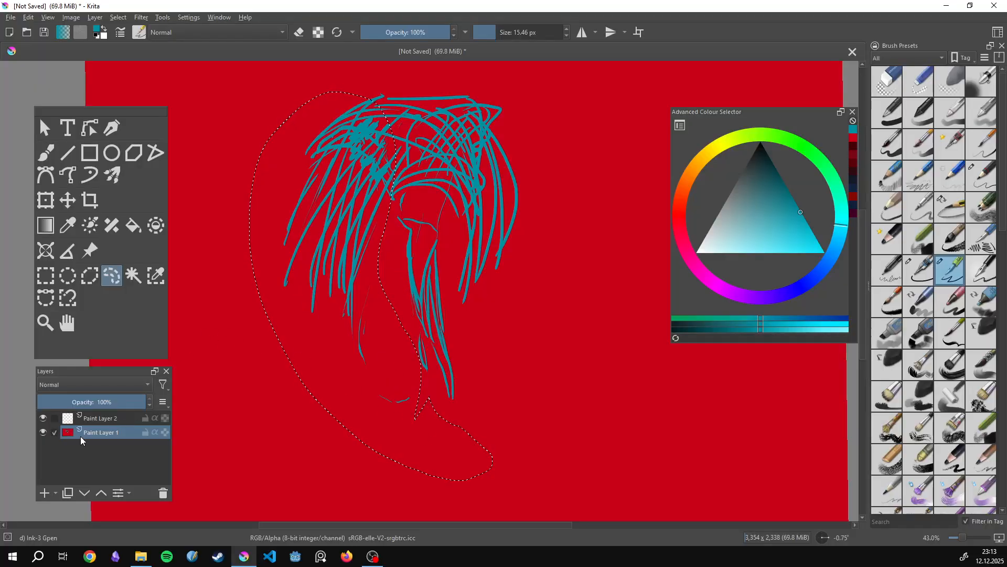
key("b")
left_click(355, 374, "ctrl")
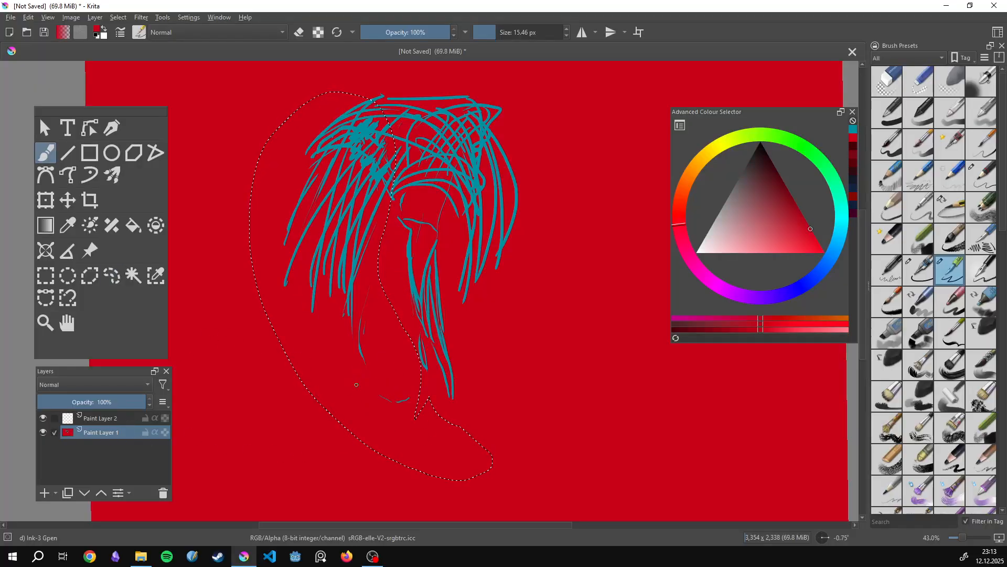
left_click_drag(333, 356, 491, 362)
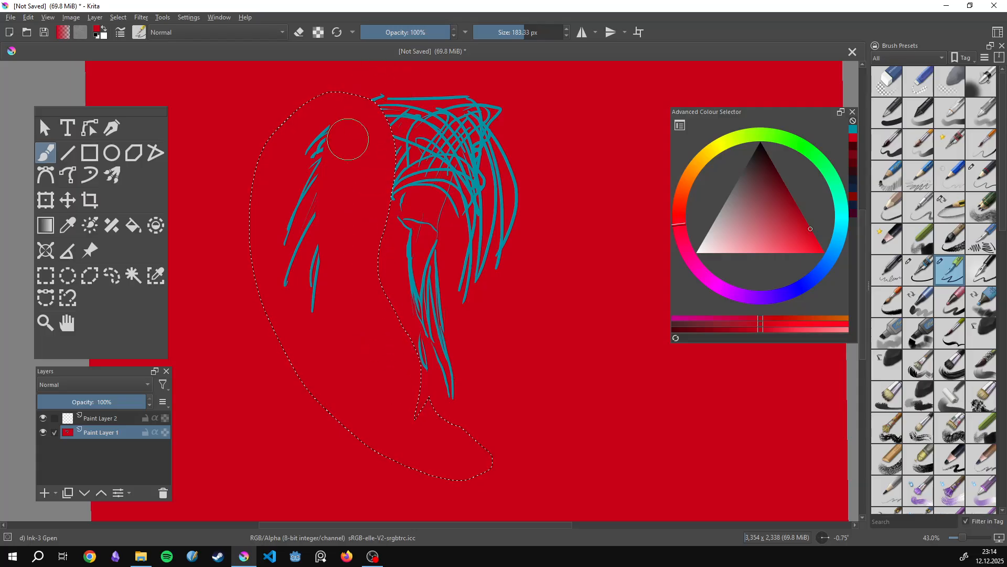
left_click_drag(481, 477, 357, 118)
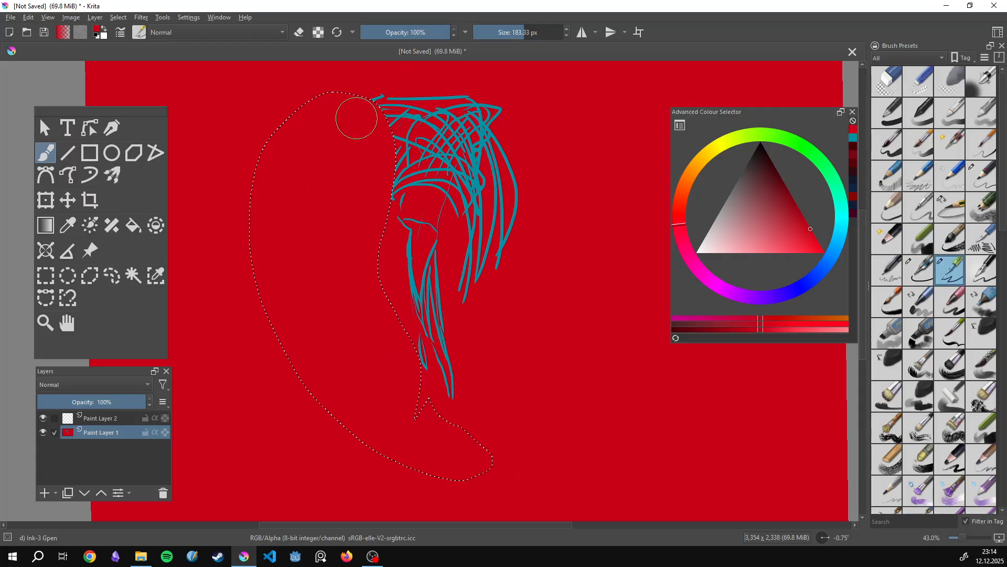
key("ctrl+shift+a")
Make Paint Layer 2 the active layer and rename it "sketch".
left_click(104, 419)
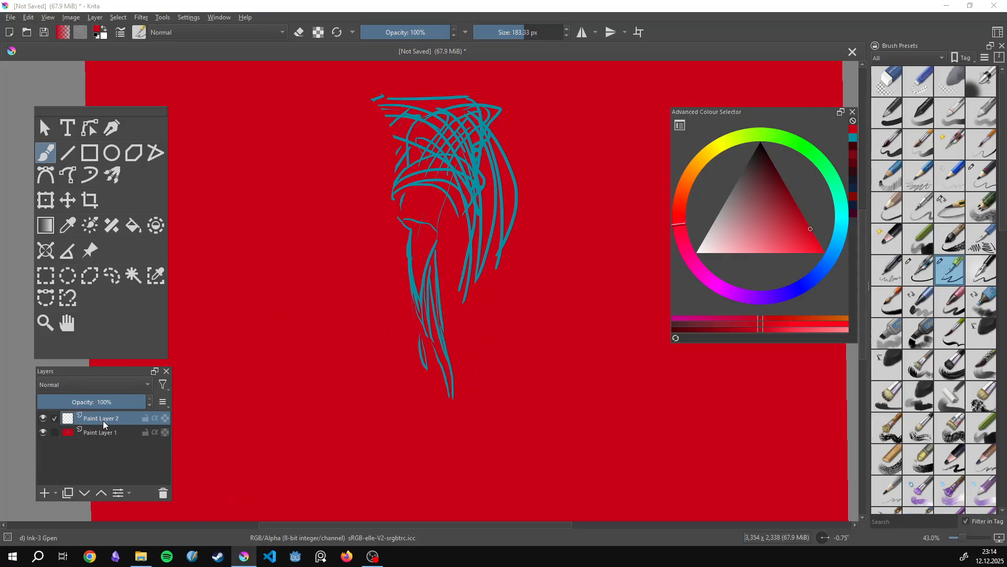
double_click(105, 420)
type("s")
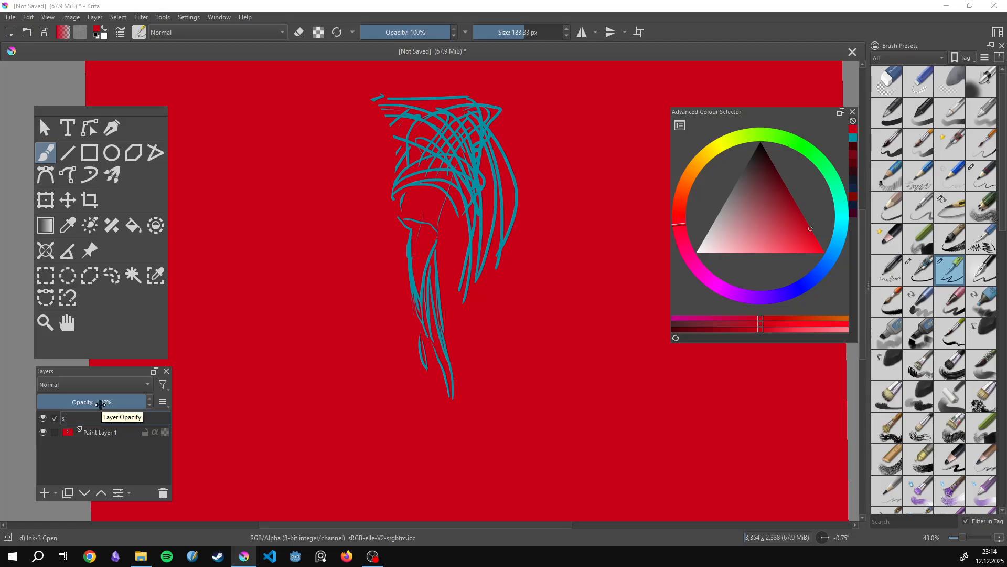
type("ketch")
key("Return")
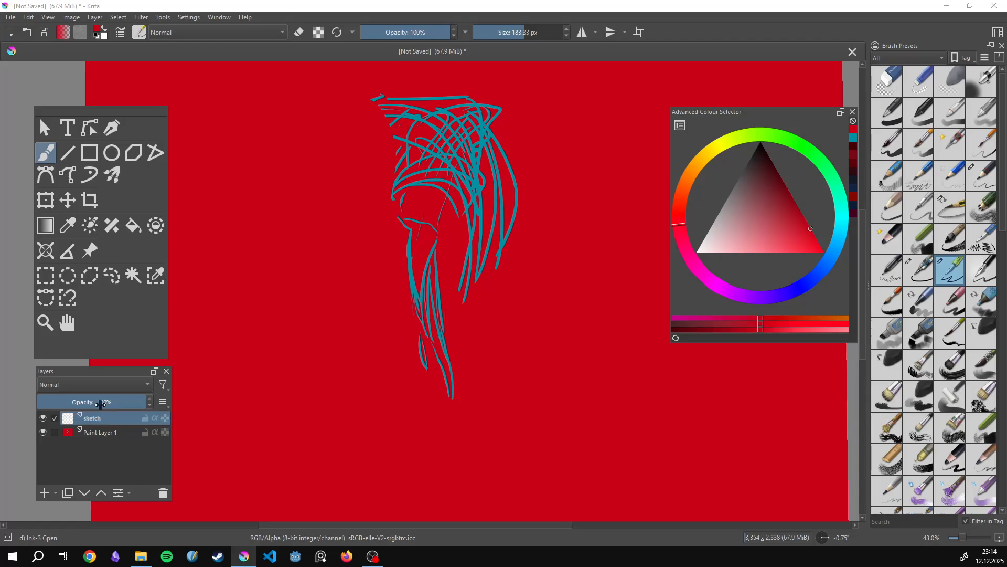
Sample the teal from the existing lines and set the brush size to about 18 px for sketching.
scroll(558, 229, "up", 5)
left_click(503, 252, "ctrl")
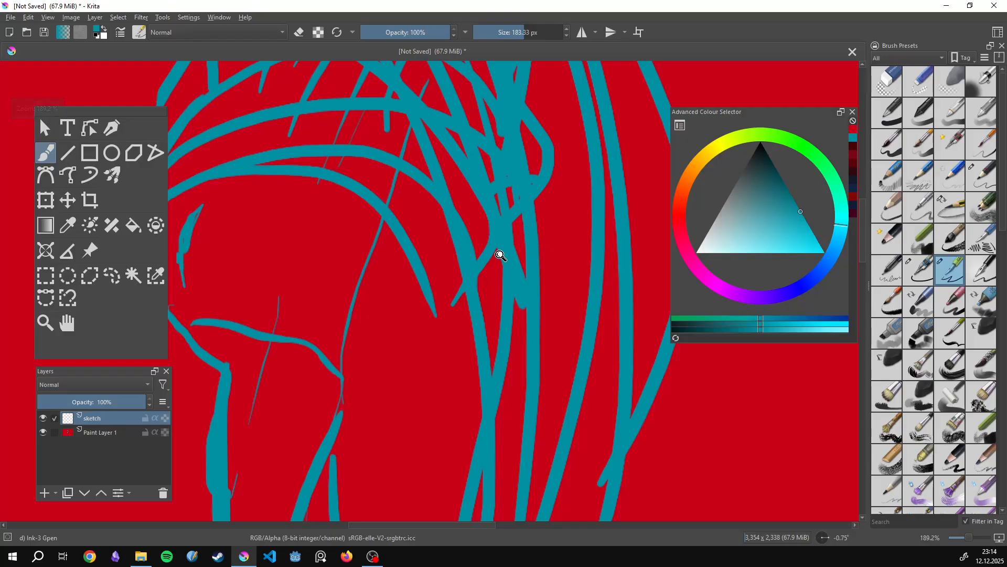
scroll(461, 294, "down", 6)
mouse_move(444, 312)
left_mouse_down("shift")
mouse_move(397, 312)
mouse_move(443, 312)
left_mouse_up("shift")
left_click_drag(405, 389, 394, 291)
left_click_drag(414, 331, 405, 304, "ctrl")
mouse_move(413, 351)
left_mouse_down()
mouse_move(427, 464)
mouse_move(369, 470)
left_mouse_up()
left_click_drag(352, 428, 343, 385)
left_click_drag(351, 325, 348, 327, "shift")
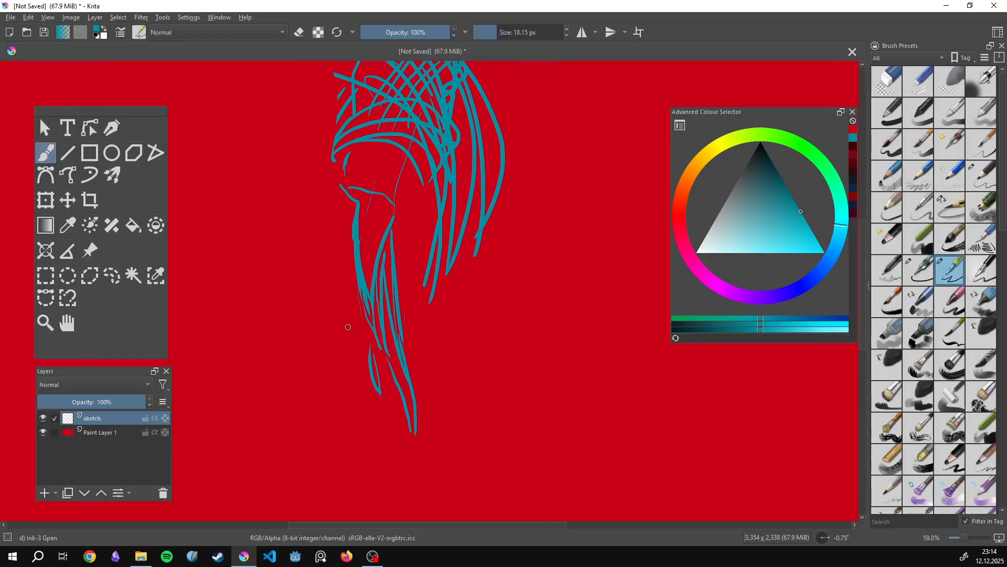
Sketch the contours of the figure's two thighs around the tapering shape on the sketch layer.
left_click_drag(318, 267, 328, 405)
mouse_move(349, 471)
left_mouse_down()
mouse_move(356, 281)
mouse_move(340, 429)
mouse_move(359, 420)
left_mouse_up()
mouse_move(363, 375)
left_mouse_down()
mouse_move(359, 329)
mouse_move(369, 414)
left_mouse_up()
left_click_drag(389, 454, 405, 475)
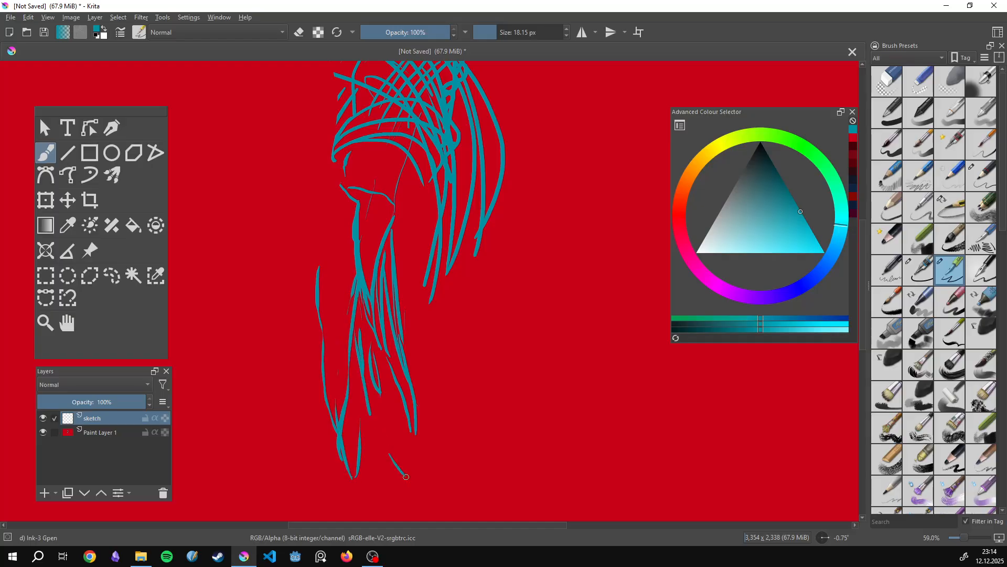
left_click_drag(374, 420, 415, 472)
left_click_drag(430, 480, 421, 443)
left_click_drag(418, 394, 412, 358)
mouse_move(398, 271)
left_mouse_down()
mouse_move(411, 308)
mouse_move(412, 426)
mouse_move(445, 353)
left_mouse_up()
mouse_move(445, 352)
left_mouse_down()
mouse_move(423, 367)
mouse_move(424, 462)
mouse_move(423, 409)
left_mouse_up()
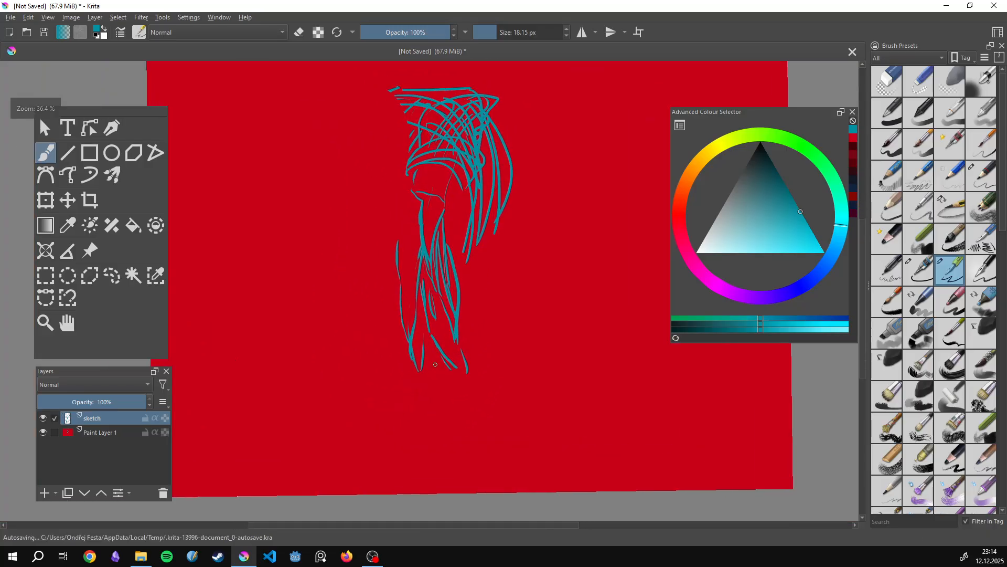
Refine the left leg's outer thigh and knee, and draw its lower leg down to a complete foot.
mouse_move(397, 241)
left_mouse_down()
mouse_move(388, 277)
mouse_move(397, 331)
left_mouse_up()
left_click_drag(389, 293, 389, 316)
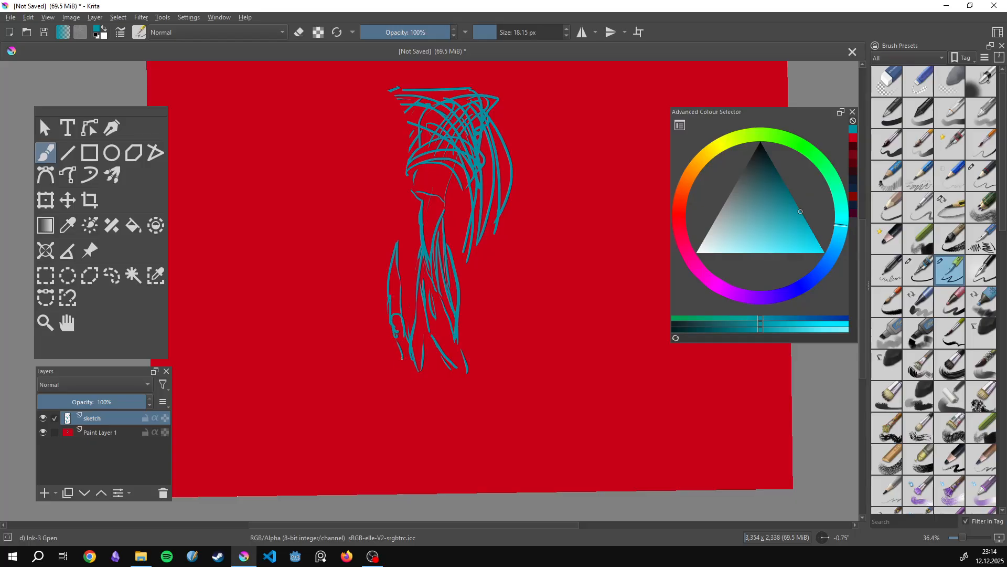
mouse_move(403, 357)
left_mouse_down()
mouse_move(395, 368)
mouse_move(424, 442)
left_mouse_up()
left_click_drag(418, 373, 432, 437)
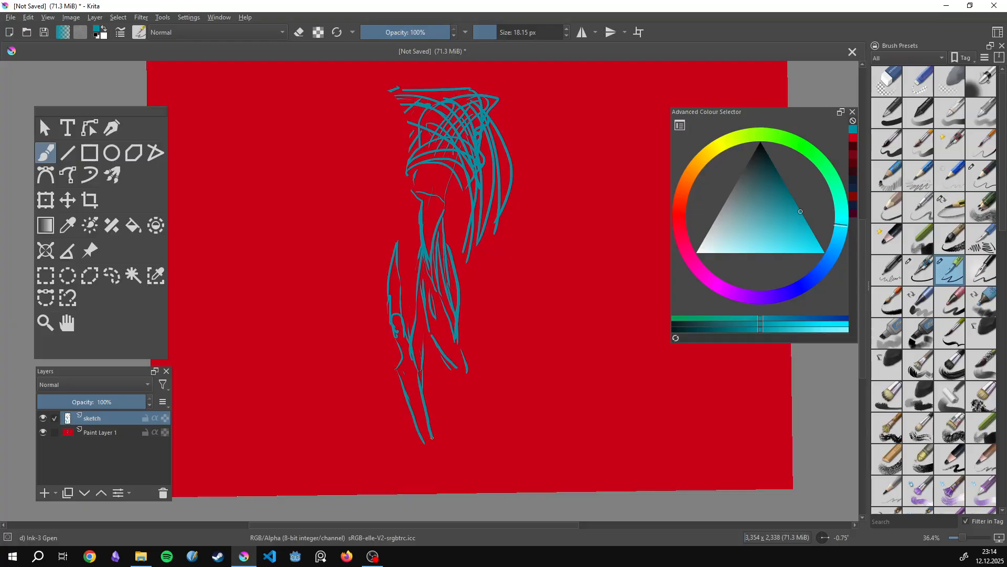
left_click_drag(424, 380, 435, 442)
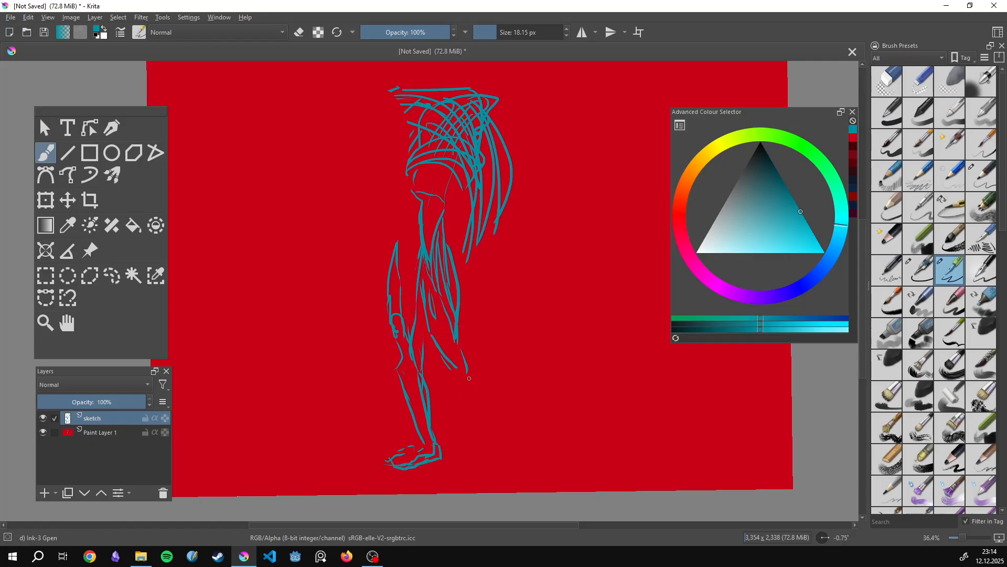
Draw the right leg's knee, its calf slanting outward, and the foot pointing away from the body.
left_click_drag(464, 325, 475, 358)
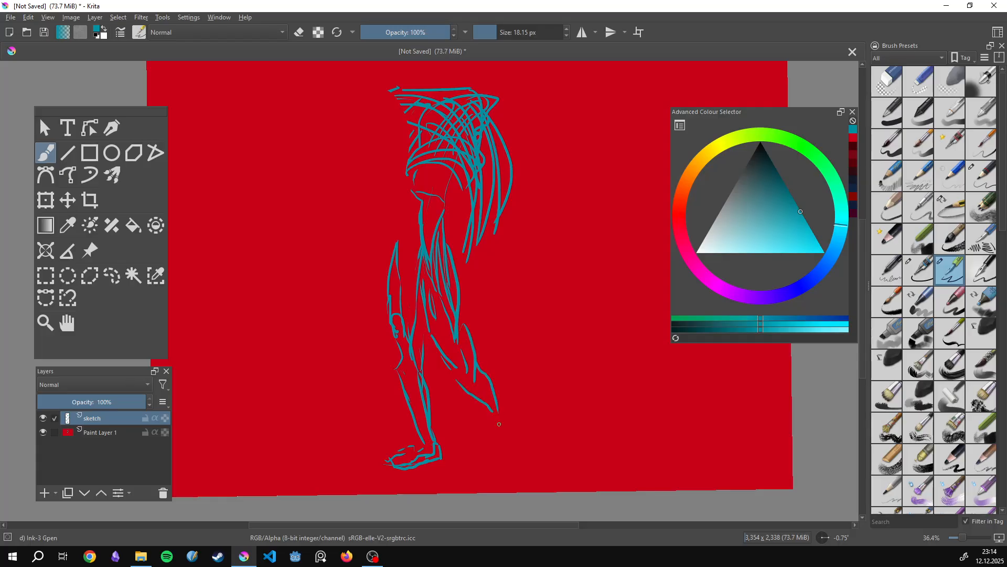
left_click_drag(482, 404, 501, 447)
left_click_drag(501, 405, 507, 438)
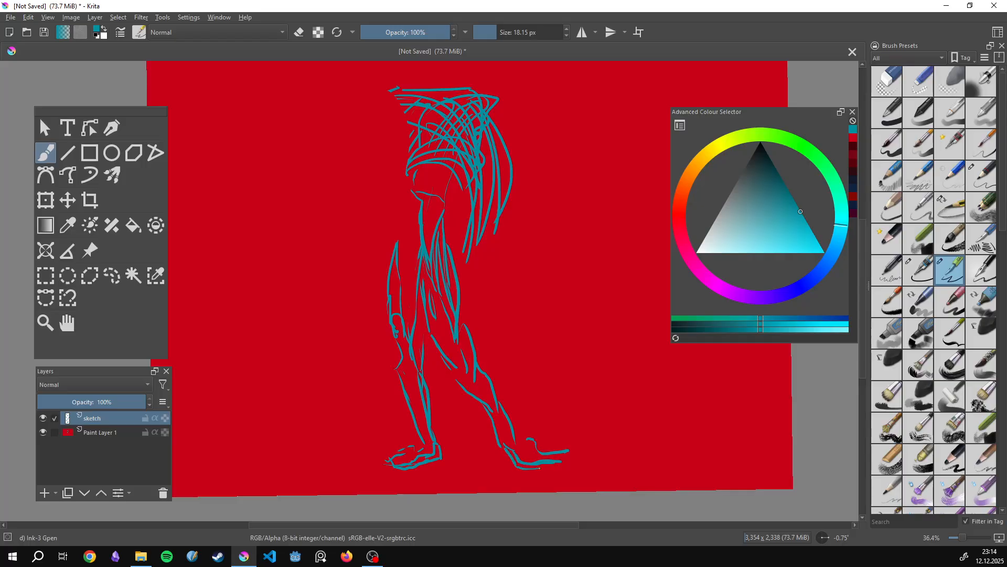
left_click_drag(548, 453, 559, 446)
left_click_drag(484, 378, 509, 444)
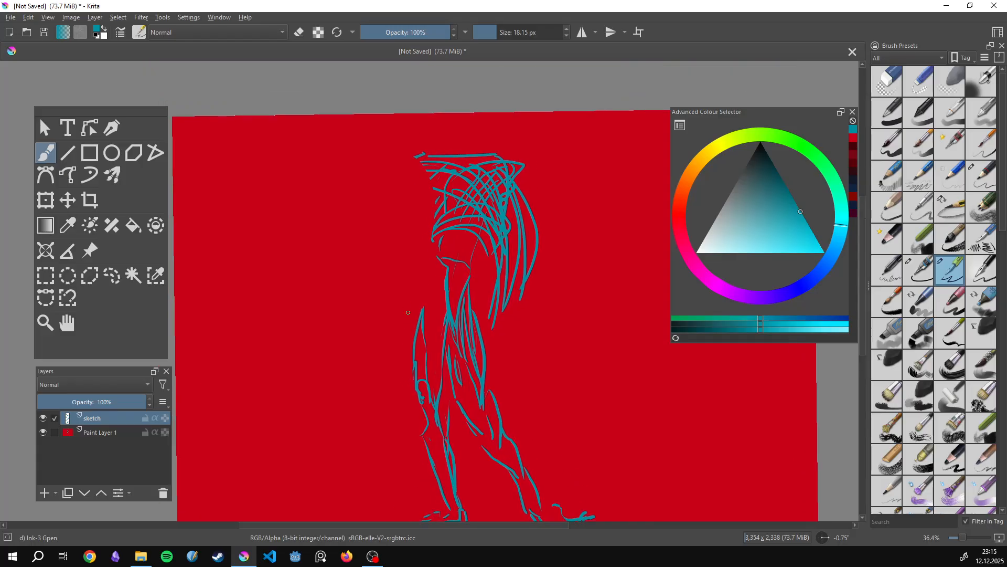
Sketch the upper body above the legs with its side contour, small rounded forms, curved rib-like bands and solid teal accents.
mouse_move(424, 301)
left_mouse_down()
mouse_move(410, 206)
mouse_move(444, 172)
left_mouse_up()
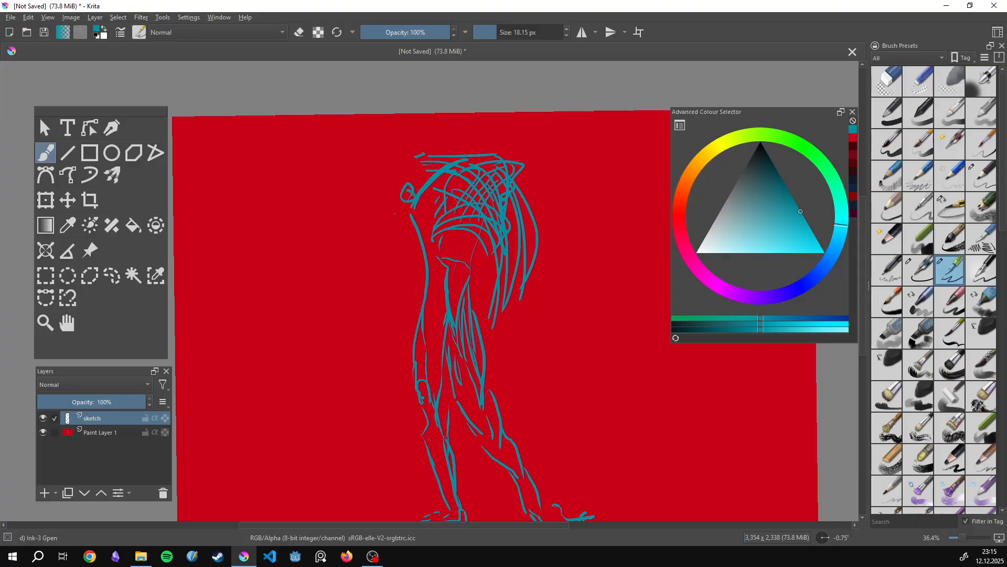
left_click_drag(399, 196, 374, 237)
left_click_drag(408, 210, 403, 276)
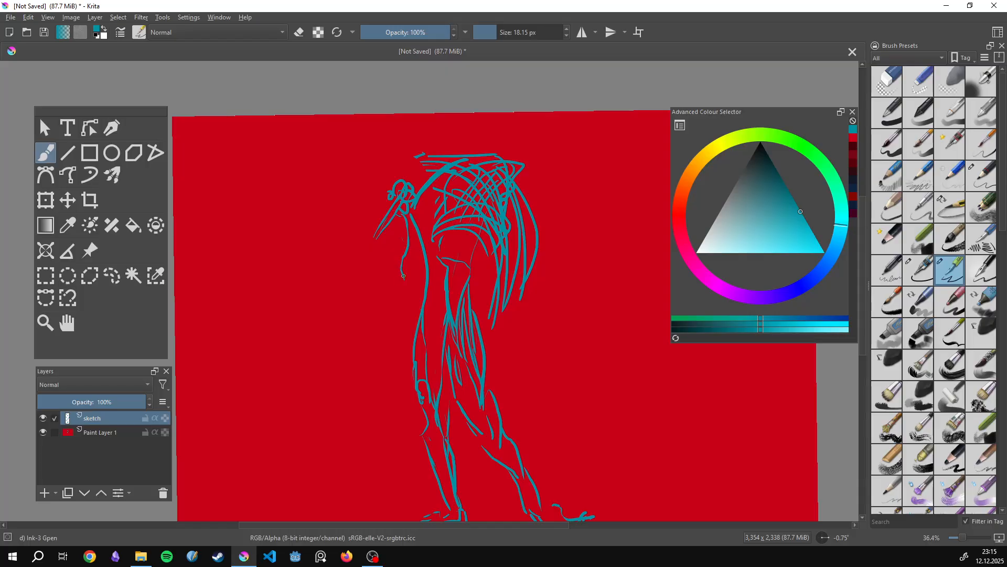
mouse_move(400, 216)
left_mouse_down()
mouse_move(394, 277)
mouse_move(425, 281)
mouse_move(436, 262)
mouse_move(437, 180)
left_mouse_up()
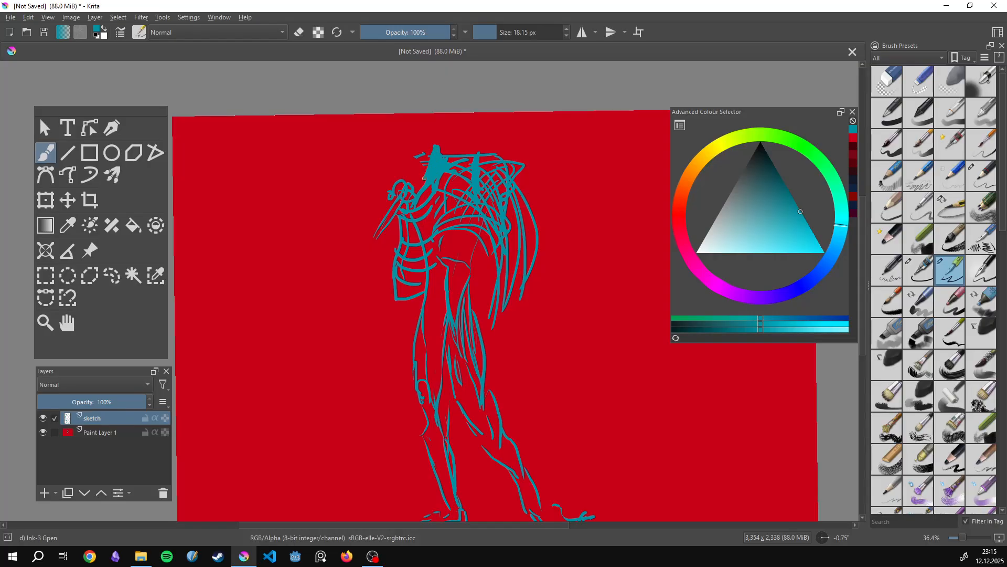
mouse_move(443, 216)
left_mouse_down()
mouse_move(446, 315)
mouse_move(442, 240)
mouse_move(461, 247)
left_mouse_up()
Paint over the crosshatched teal lines on the figure's back with the sampled red background colour on Paint Layer 1, using a brush about 113 px wide.
left_click(108, 434)
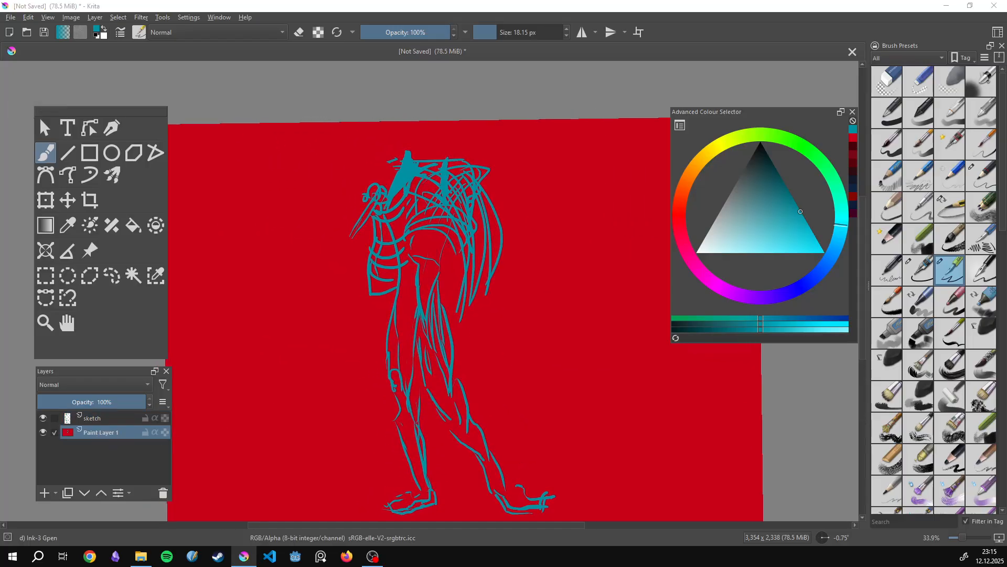
left_click(538, 139, "ctrl")
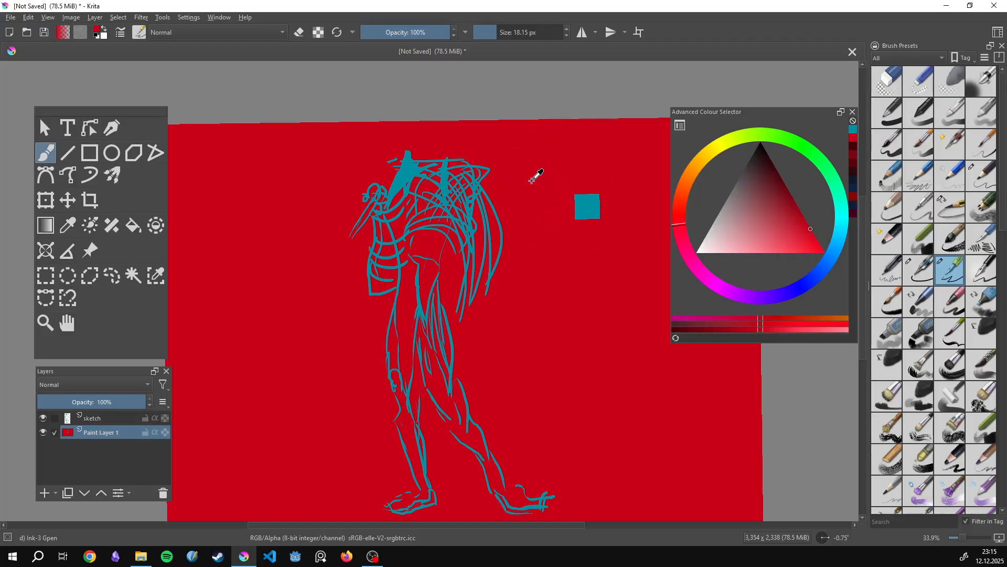
left_click_drag(520, 274, 536, 275, "shift")
mouse_move(439, 160)
left_mouse_down()
mouse_move(437, 223)
mouse_move(464, 318)
mouse_move(480, 300)
left_mouse_up()
left_click_drag(474, 144, 489, 289)
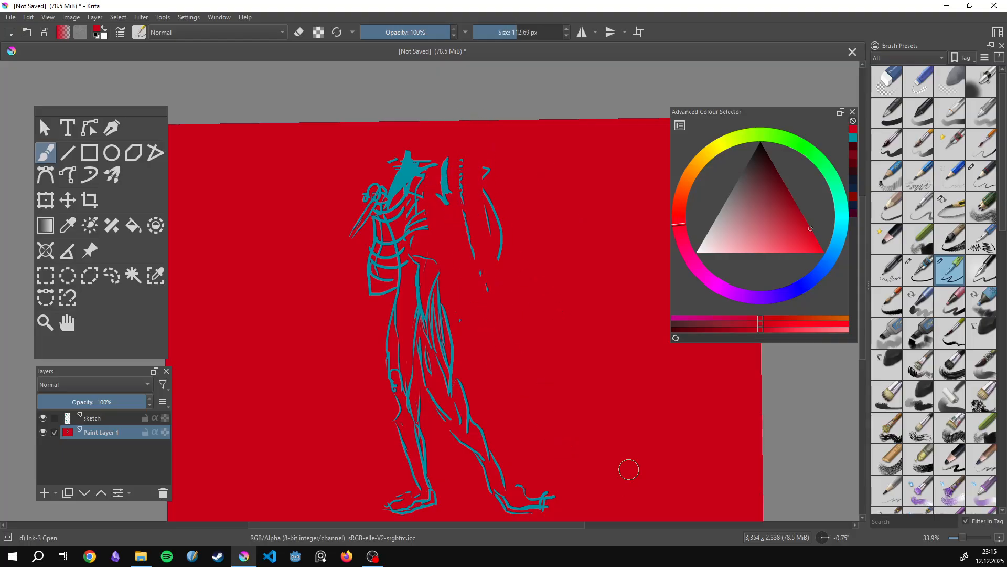
Cover the remaining teal strokes around the hips, inner thighs and middle of the torso with red on Paint Layer 1.
left_click_drag(412, 236, 445, 367)
left_click_drag(395, 164, 369, 171)
left_click_drag(438, 359, 451, 396)
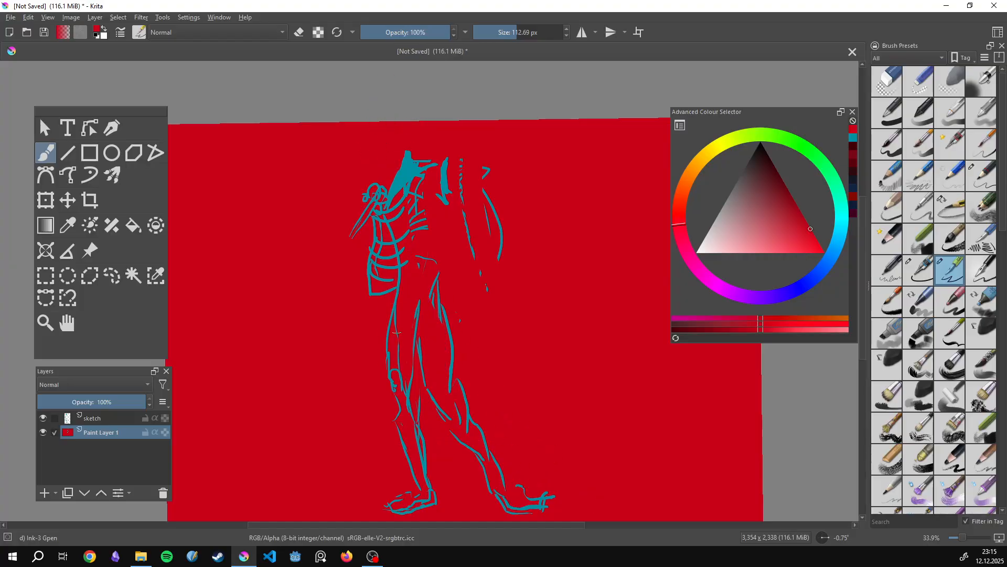
left_click_drag(409, 179, 419, 268)
scroll(438, 152, "up", 5)
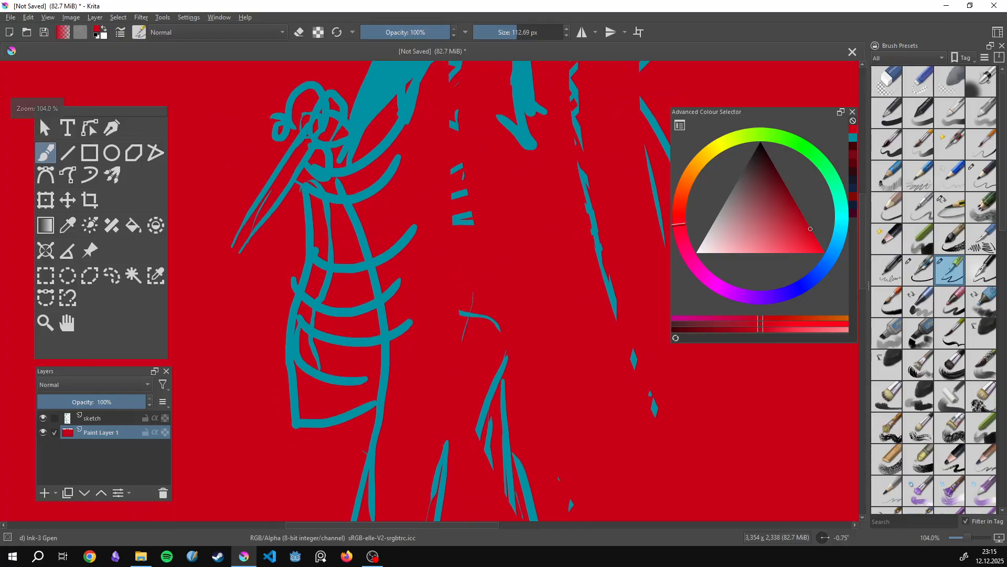
Return to the sketch layer with the sampled teal and a brush about 28 px wide, and reinforce the top of the right leg's foot.
left_click(120, 418)
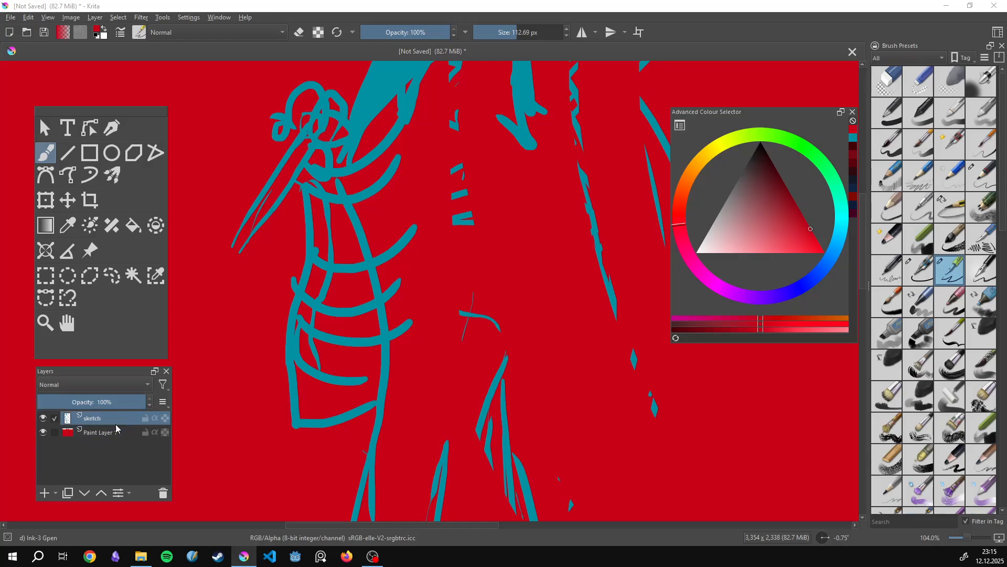
left_click_drag(424, 207, 413, 293)
left_click(412, 192, "ctrl")
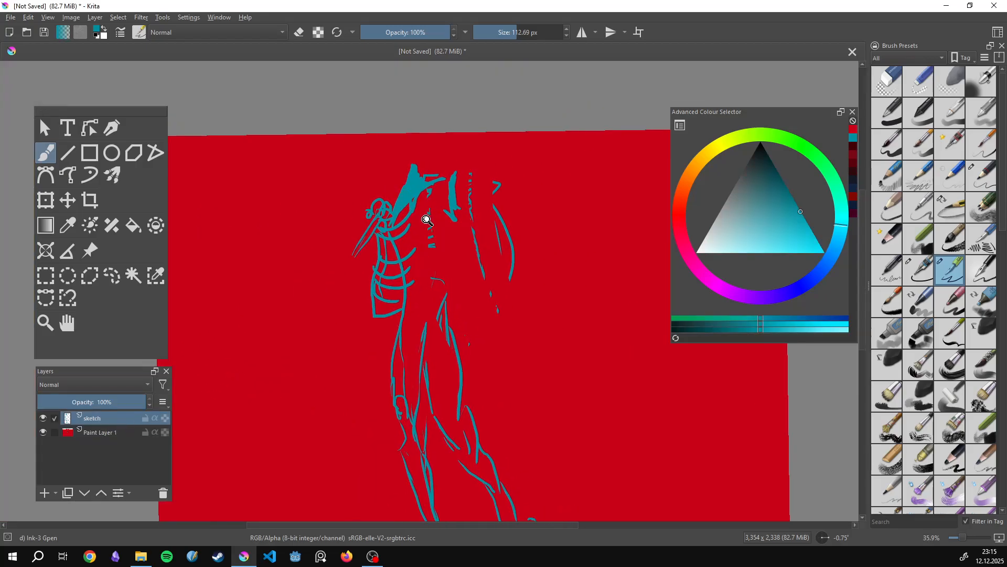
left_click_drag(427, 219, 432, 272)
left_click_drag(454, 318, 474, 184)
left_click_drag(477, 377, 397, 357)
left_click_drag(473, 367, 513, 379)
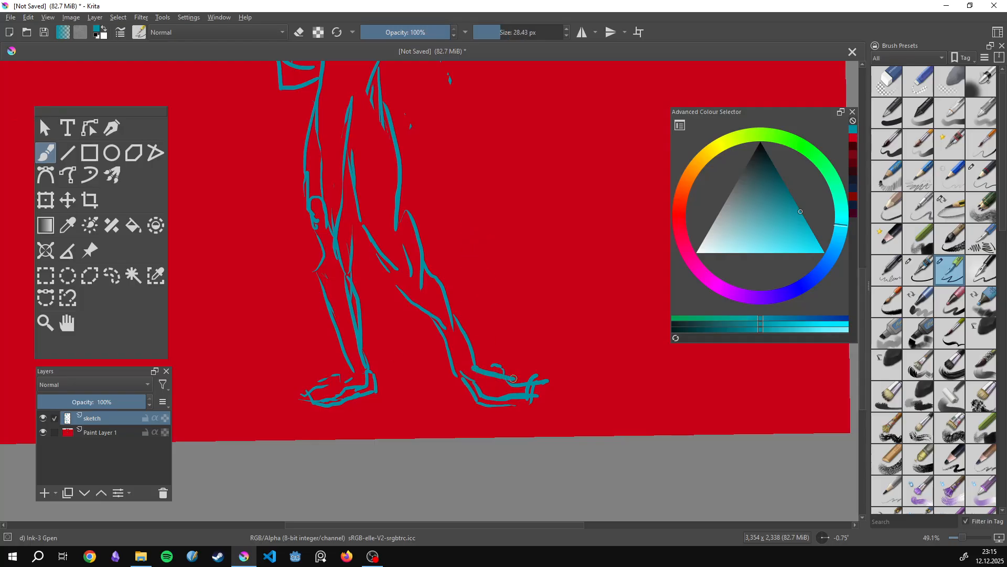
Redraw the right leg's outer thigh and the inner contours between the two thighs with a brush about 19 px wide.
left_click_drag(498, 323, 488, 360)
left_click_drag(443, 251, 440, 192)
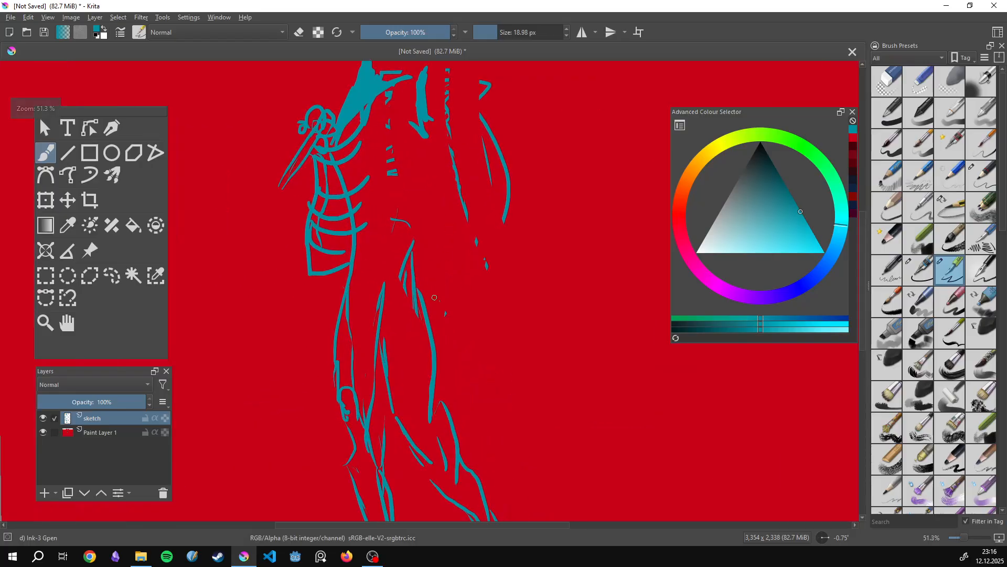
left_click_drag(439, 365, 434, 264)
mouse_move(436, 214)
left_mouse_down()
mouse_move(444, 254)
mouse_move(433, 329)
left_mouse_up()
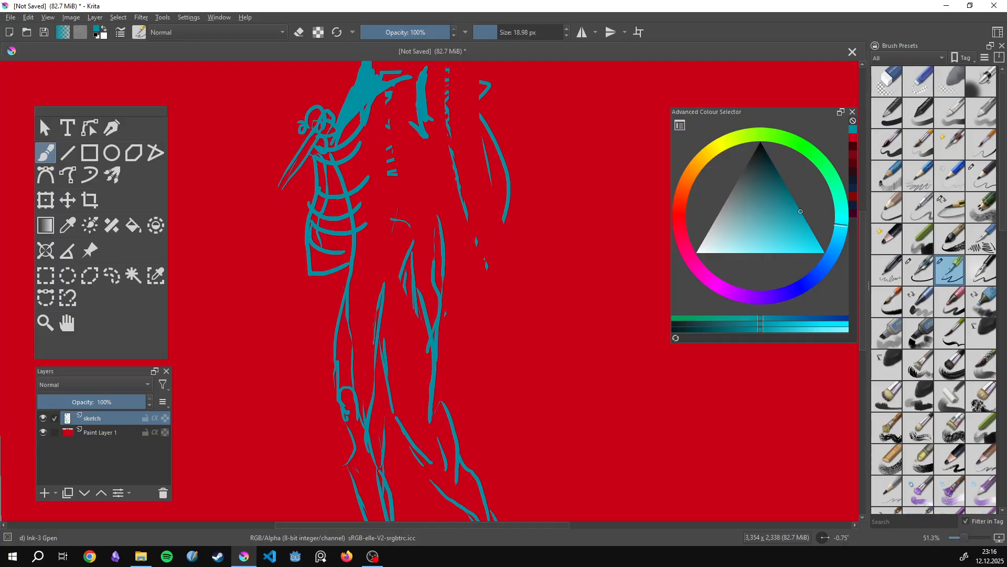
left_click_drag(384, 299, 380, 430)
left_click_drag(387, 393, 388, 468)
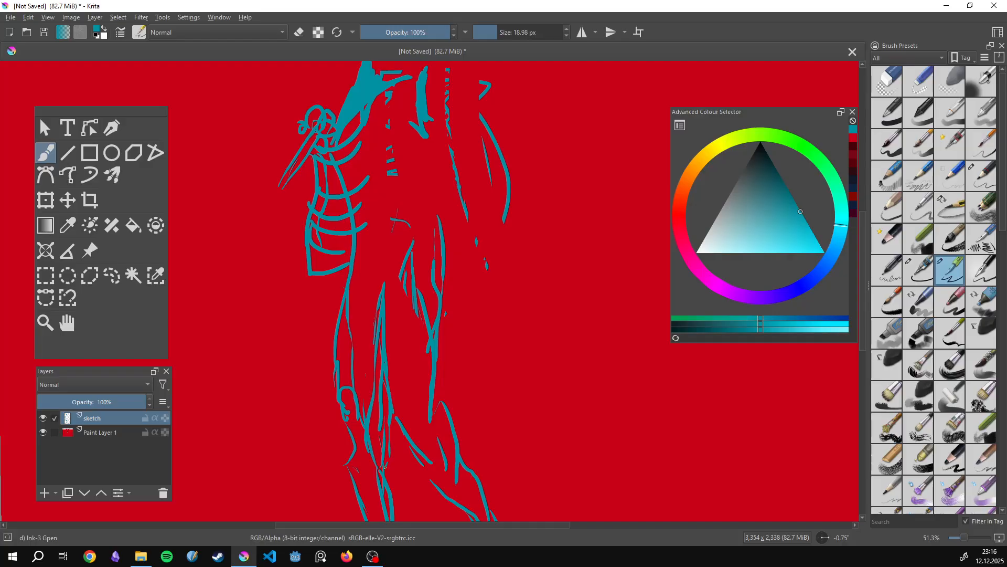
left_click_drag(411, 419, 407, 354)
mouse_move(446, 400)
left_mouse_down()
mouse_move(438, 340)
mouse_move(452, 270)
mouse_move(443, 326)
left_mouse_up()
Lasso the ribbed form with its rounded end, rotate it and move it to the opposite side of the torso.
left_click(111, 276)
left_click_drag(301, 420, 344, 376)
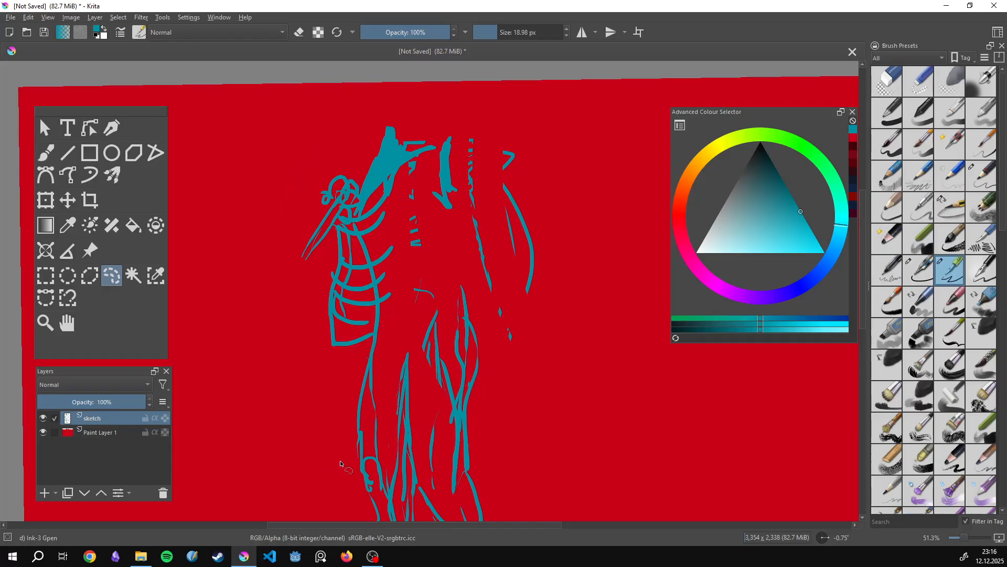
key("t")
left_click_drag(342, 108, 330, 181)
key("ctrl+t")
left_click_drag(299, 117, 191, 319)
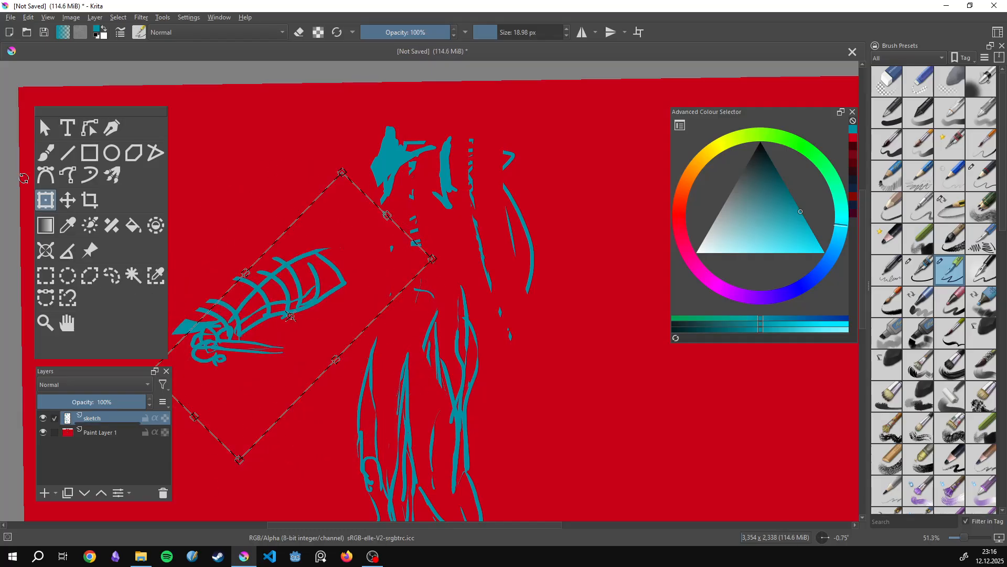
left_click_drag(275, 254, 499, 236)
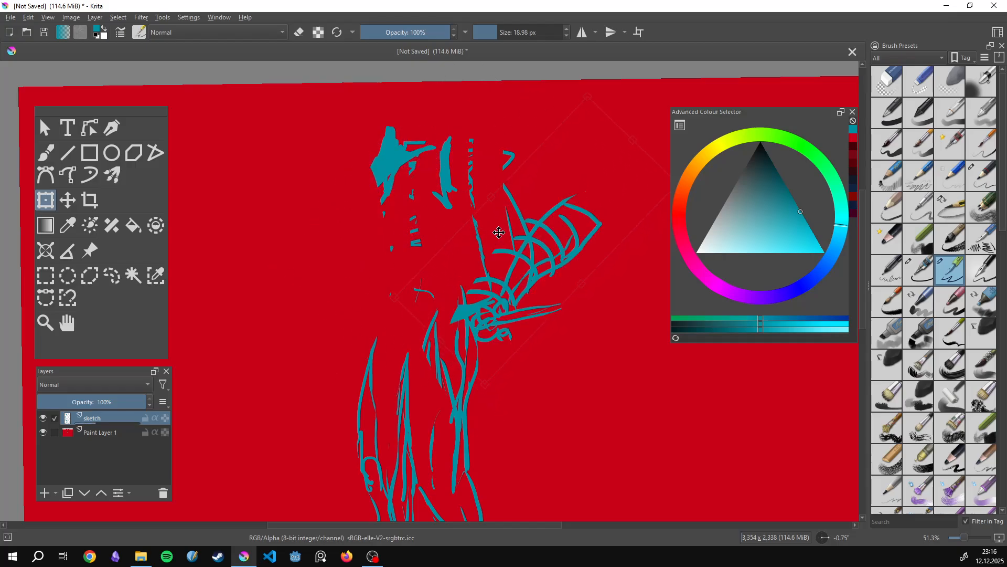
left_click_drag(515, 119, 591, 292)
left_click_drag(539, 235, 470, 199)
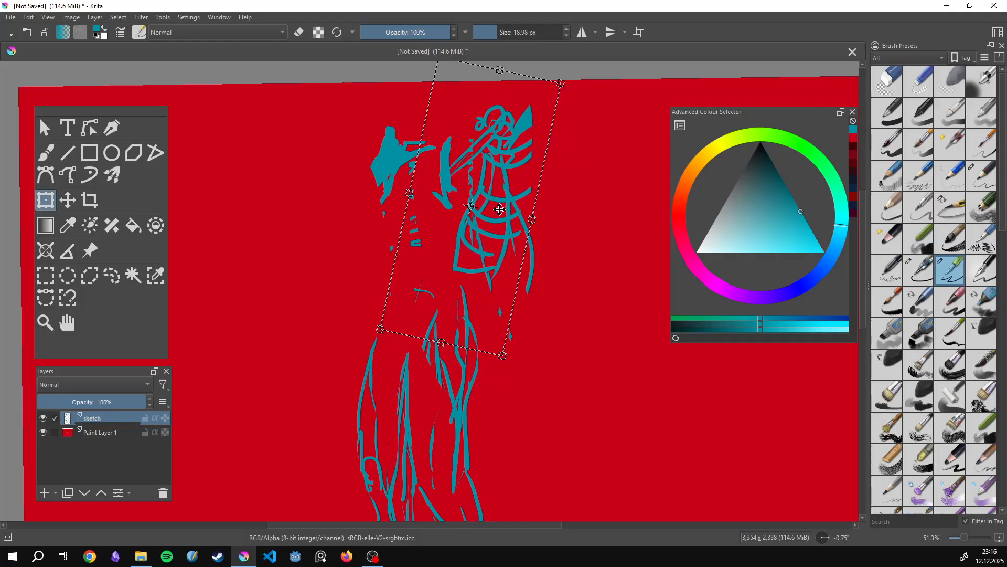
key("Return")
Lasso the small leftover specks below the moved ribbed form and paint them over in red on Paint Layer 1 with a brush about 106 px wide.
mouse_move(546, 252)
left_mouse_down()
mouse_move(546, 283)
mouse_move(549, 248)
mouse_move(506, 273)
left_mouse_up()
key("l")
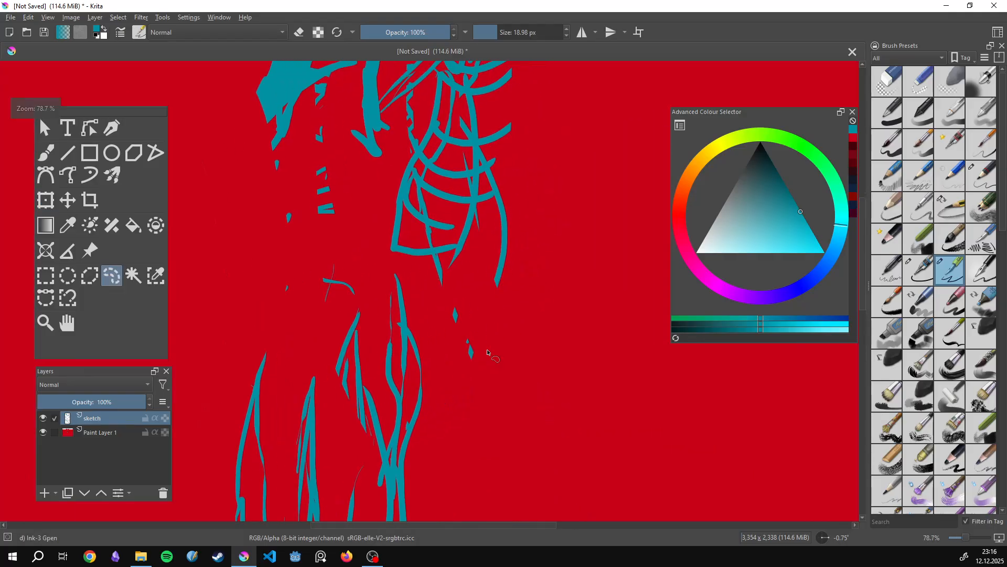
mouse_move(487, 349)
left_mouse_down()
mouse_move(574, 173)
mouse_move(568, 136)
left_mouse_up()
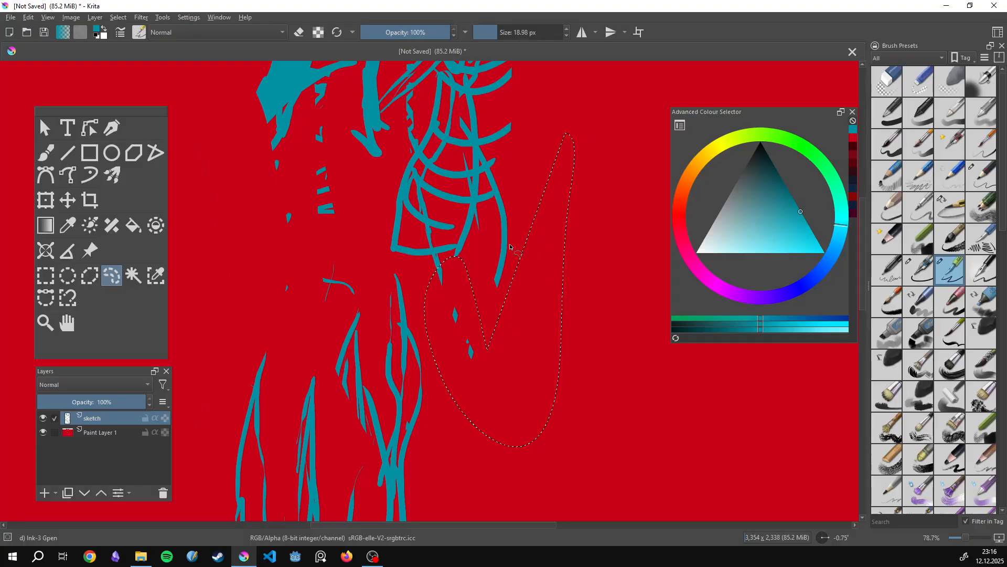
key("Page_Down")
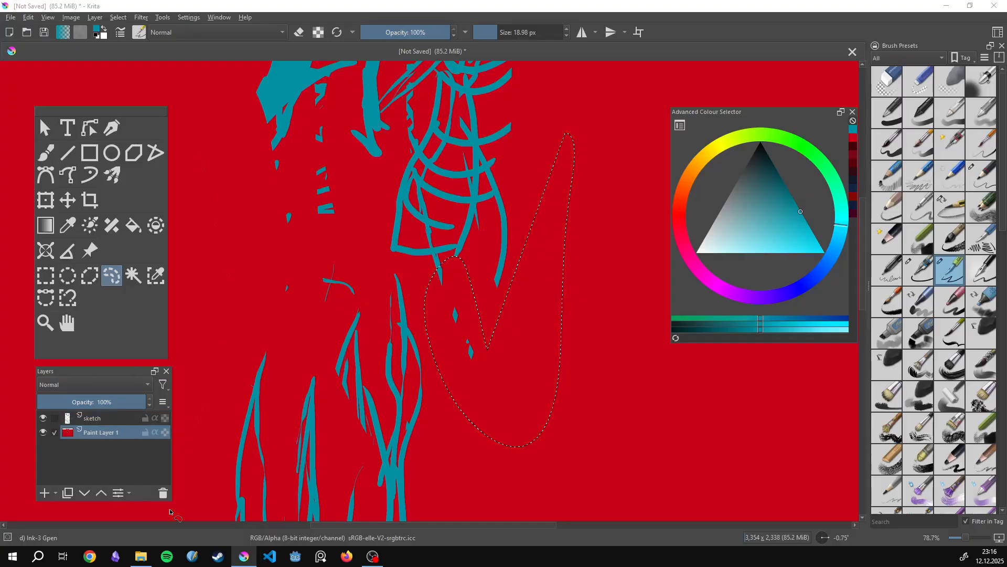
key("b")
left_click(434, 348, "ctrl")
left_click_drag(434, 349, 477, 335, "shift")
mouse_move(478, 336)
left_mouse_down()
mouse_move(512, 441)
mouse_move(531, 422)
left_mouse_up()
key("ctrl+shift+a")
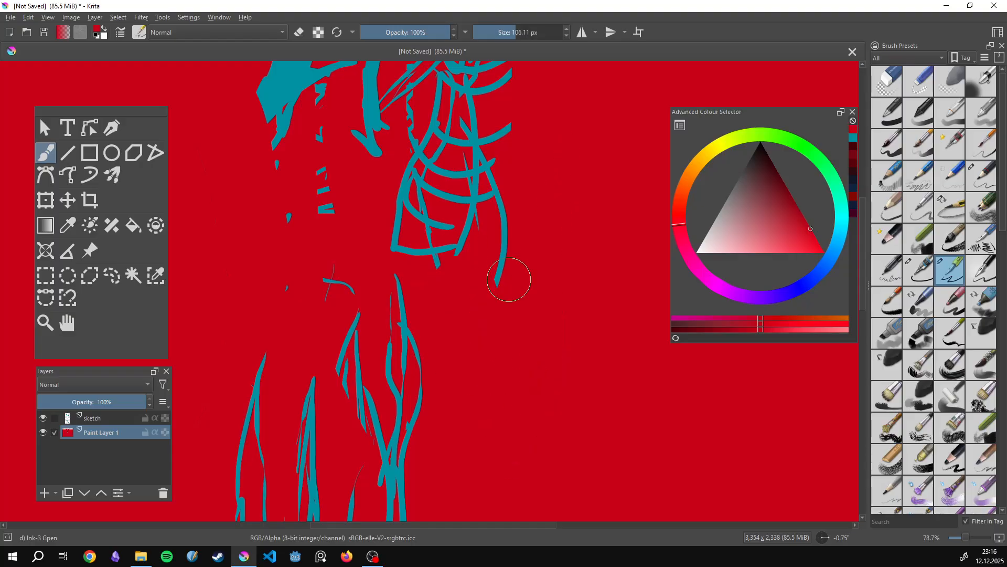
Paint over the remaining stray lines behind the ribbed form and across the torso in red with a brush about 182 px wide.
mouse_move(511, 282)
left_mouse_down()
mouse_move(498, 214)
mouse_move(475, 241)
left_mouse_up()
mouse_move(392, 105)
left_mouse_down()
mouse_move(301, 176)
mouse_move(315, 215)
mouse_move(381, 189)
mouse_move(344, 162)
mouse_move(571, 363)
left_mouse_up()
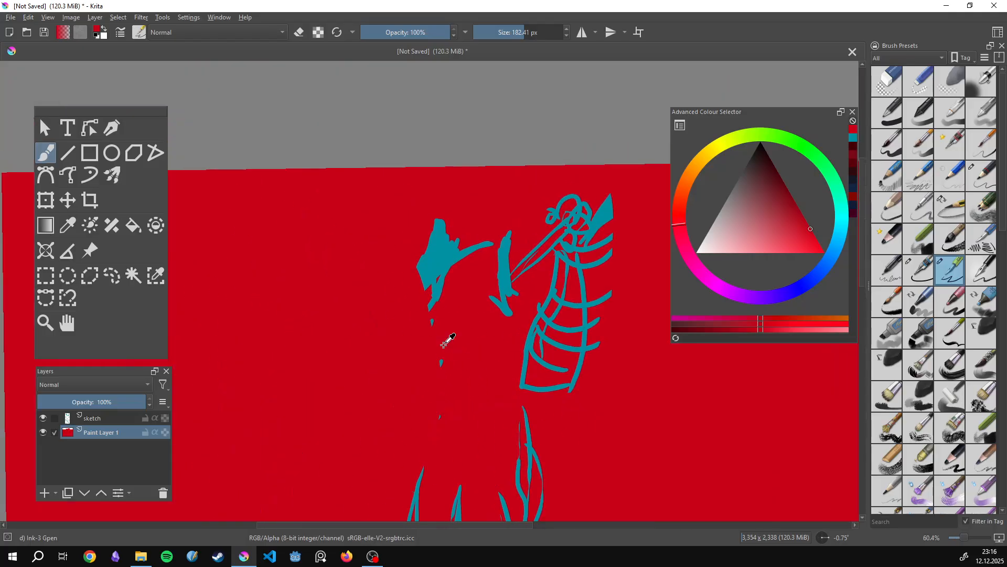
left_click_drag(457, 508, 455, 516)
Switch back to teal on the sketch layer and sketch the pelvis outline with curved bands above the thighs.
left_click(426, 479, "ctrl")
left_click(89, 419)
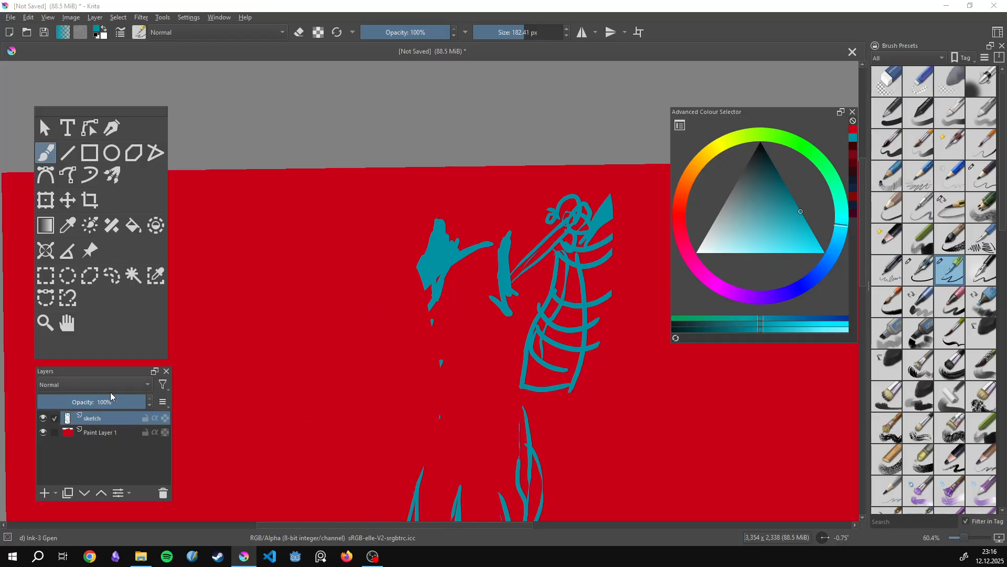
left_click_drag(466, 417, 380, 417, "shift")
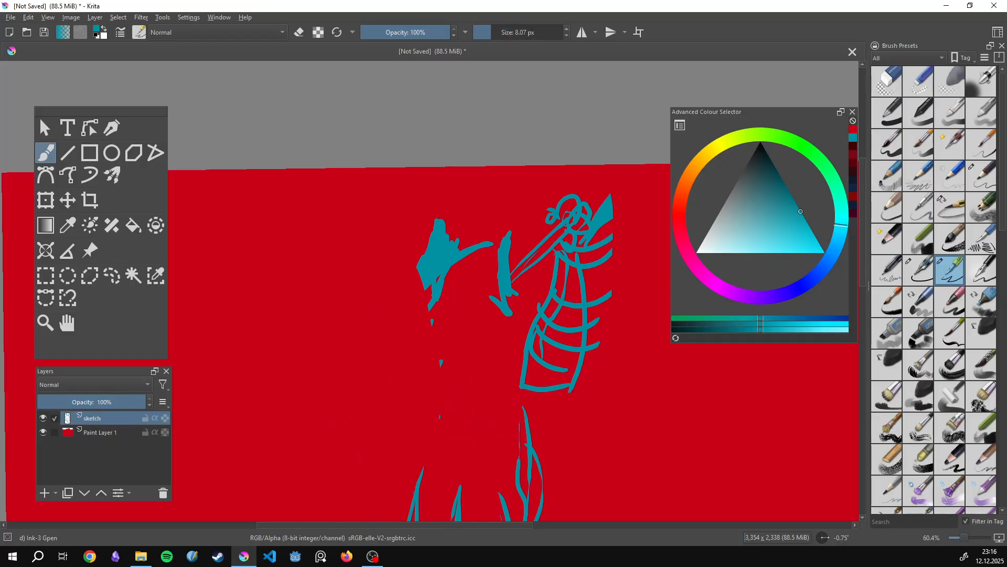
mouse_move(421, 479)
left_mouse_down()
mouse_move(413, 428)
mouse_move(433, 389)
left_mouse_up()
mouse_move(414, 434)
left_mouse_down()
mouse_move(423, 419)
mouse_move(473, 423)
left_mouse_up()
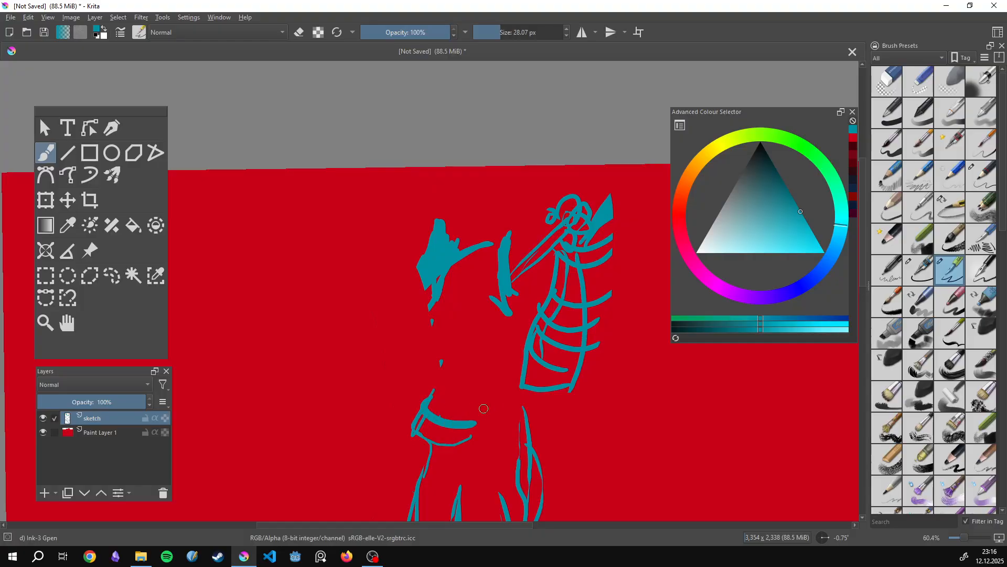
left_click_drag(431, 392, 493, 401)
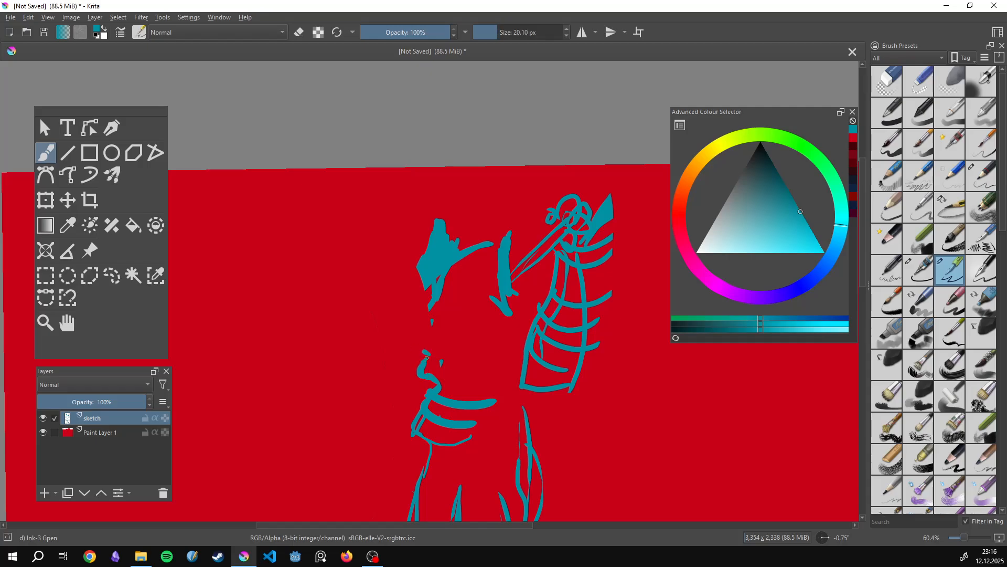
Add long curved waist bands above the pelvis and vertical contour lines crossing the pelvic bands.
mouse_move(423, 354)
left_mouse_down()
mouse_move(426, 341)
mouse_move(472, 342)
mouse_move(519, 391)
left_mouse_up()
mouse_move(426, 371)
left_mouse_down()
mouse_move(503, 380)
mouse_move(428, 440)
left_mouse_up()
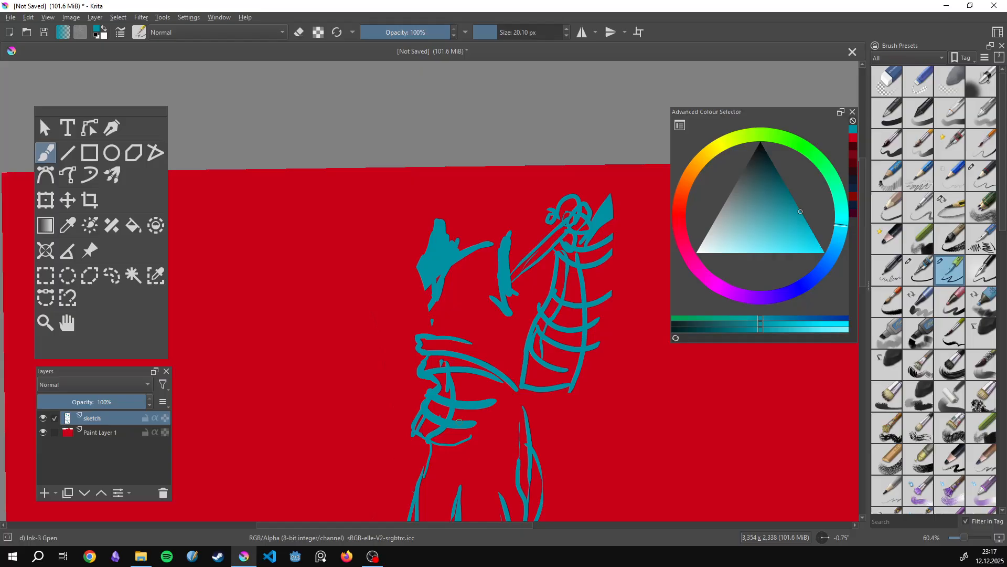
mouse_move(479, 371)
left_mouse_down()
mouse_move(475, 415)
mouse_move(446, 443)
left_mouse_up()
Refine the bulging outer contour of the right leg's thigh on the sketch layer.
mouse_move(458, 421)
left_mouse_down()
mouse_move(486, 303)
mouse_move(477, 286)
mouse_move(391, 248)
left_mouse_up()
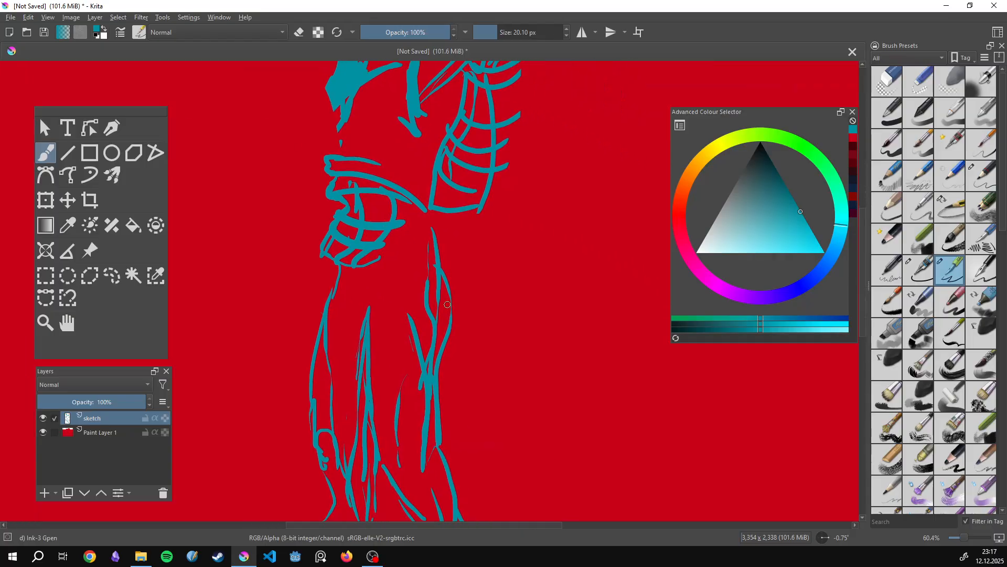
left_click_drag(446, 304, 442, 372)
mouse_move(456, 337)
left_mouse_down()
mouse_move(454, 369)
mouse_move(458, 320)
left_mouse_up()
left_click_drag(449, 353, 436, 233)
Delete the right leg's foot with a lasso selection and redraw it as a shorter foot below the ankle.
key("l")
mouse_move(468, 310)
left_mouse_down()
mouse_move(441, 280)
mouse_move(467, 429)
mouse_move(574, 341)
mouse_move(543, 368)
left_mouse_up()
key("ctrl+shift+a")
key("Delete")
key("ctrl+shift+a")
mouse_move(460, 370)
left_mouse_down()
mouse_move(454, 328)
mouse_move(509, 403)
left_mouse_up()
key("b")
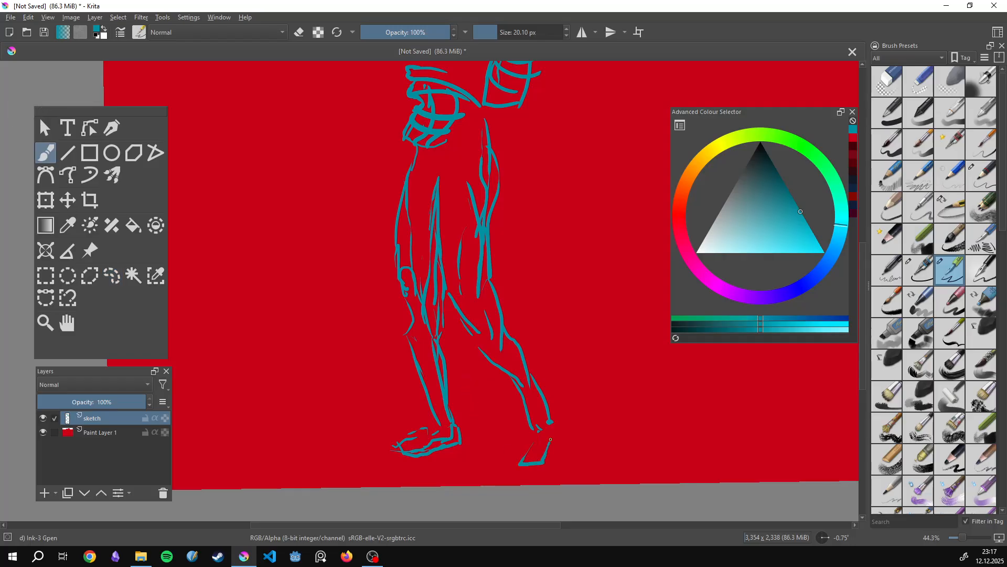
left_click_drag(556, 432, 557, 453)
left_click_drag(550, 428, 551, 539)
left_click_drag(446, 216, 449, 312)
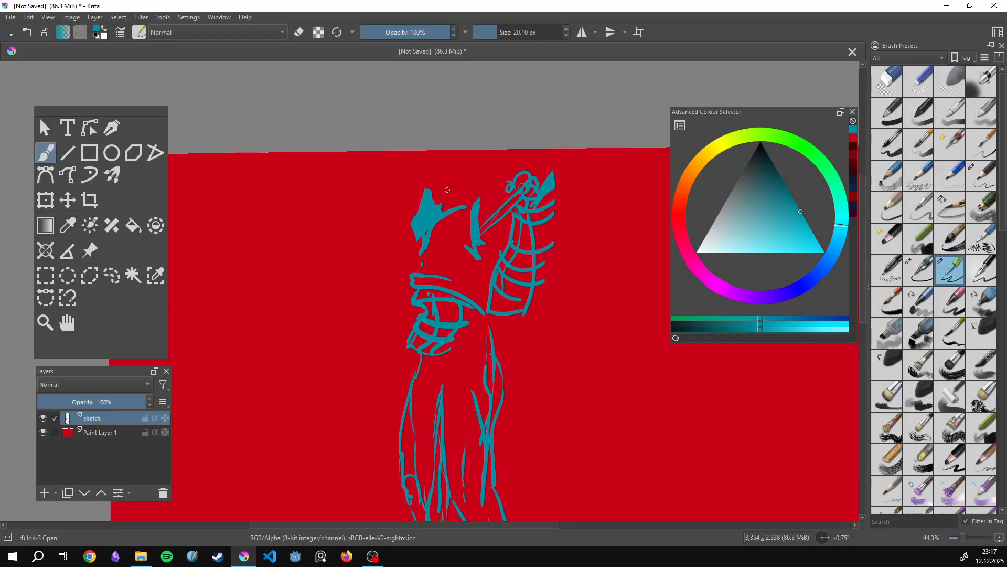
Rotate the whole figure clockwise so it leans, and reposition it on the red canvas.
left_click_drag(462, 186, 442, 265)
key("l")
mouse_move(448, 173)
left_mouse_down()
mouse_move(517, 383)
mouse_move(449, 172)
left_mouse_up()
key("ctrl+t")
left_click_drag(460, 233, 425, 239)
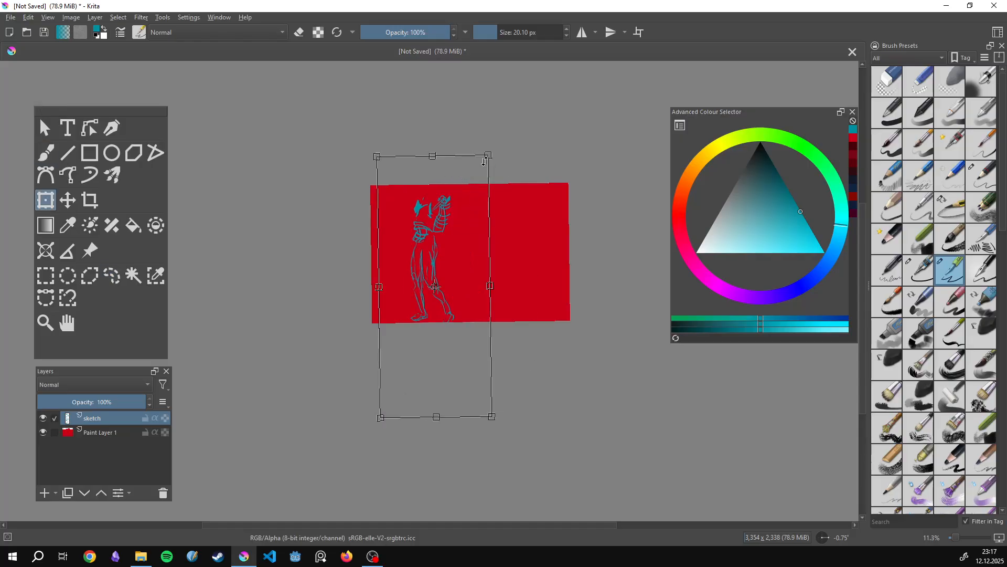
left_click_drag(485, 155, 497, 205)
left_click_drag(446, 260, 459, 212)
left_click_drag(488, 146, 471, 140)
left_click_drag(453, 214, 460, 227)
key("Return")
Sketch a tapered form with a curved band on top above the shoulders, using a brush about 14 px wide.
left_click_drag(469, 199, 518, 79)
left_click_drag(536, 151, 483, 310)
left_click_drag(485, 231, 485, 187)
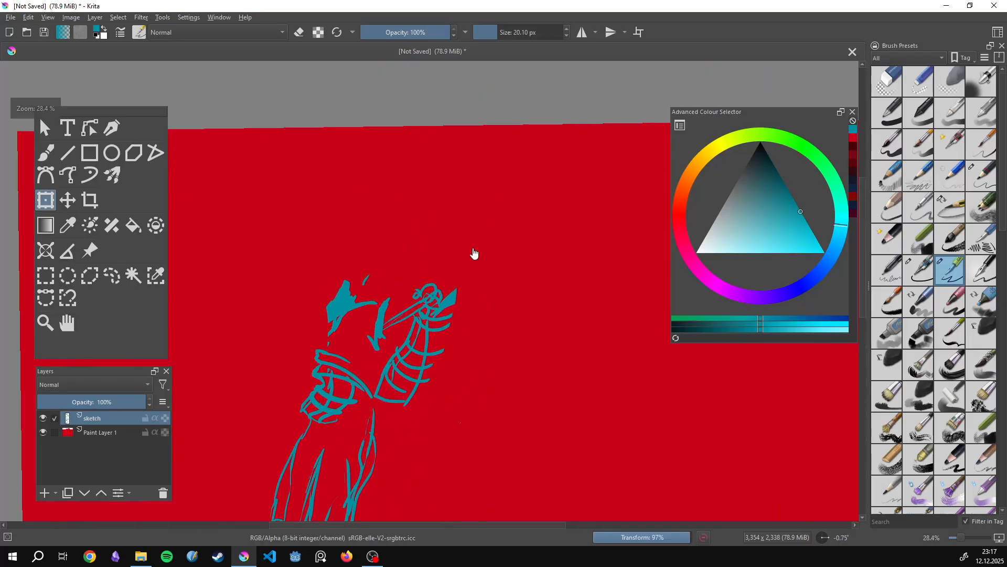
left_click_drag(473, 254, 504, 169)
key("b")
left_click_drag(421, 181, 422, 169, "shift")
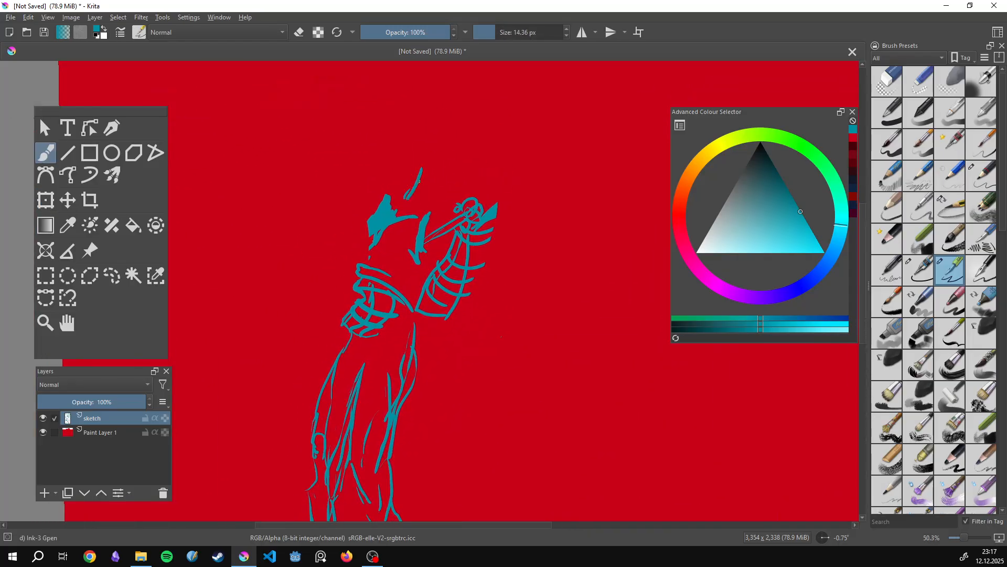
mouse_move(446, 205)
left_mouse_down()
mouse_move(444, 184)
mouse_move(460, 174)
left_mouse_up()
left_click_drag(436, 149, 459, 166)
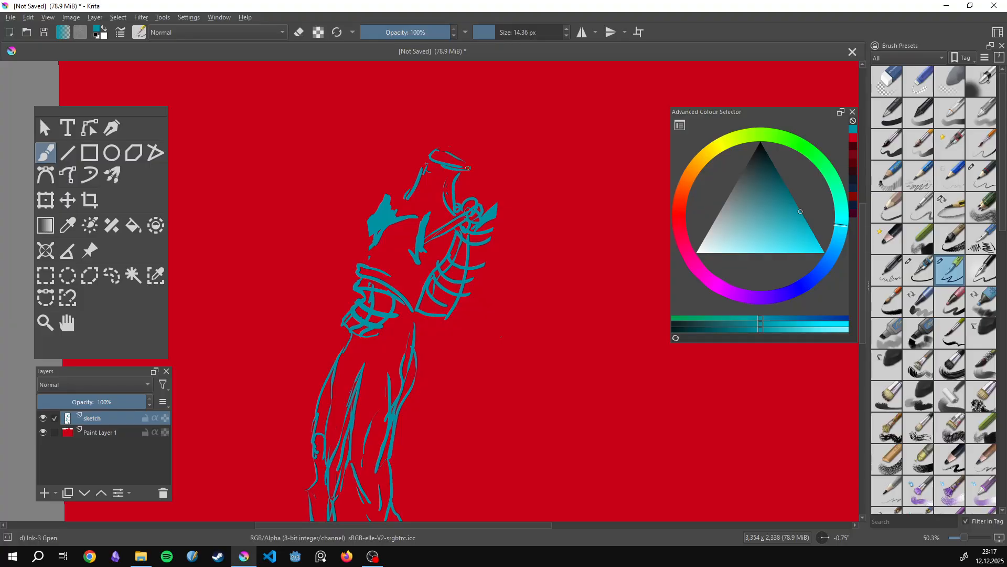
left_click_drag(469, 168, 458, 202)
Sketch the torso's outer side contour down to the waist and add rounded forms across the pelvis.
mouse_move(361, 244)
left_mouse_down()
mouse_move(368, 234)
mouse_move(389, 313)
mouse_move(403, 318)
mouse_move(396, 313)
left_mouse_up()
left_click_drag(408, 322, 412, 358)
mouse_move(415, 278)
left_mouse_down()
mouse_move(428, 215)
mouse_move(453, 170)
left_mouse_up()
mouse_move(465, 148)
left_mouse_down()
mouse_move(536, 173)
mouse_move(541, 165)
mouse_move(553, 196)
left_mouse_up()
Lasso and delete the banded form above the shoulders together with the rounded end of the ribbed form.
scroll(552, 198, "down", 3)
key("l")
left_click_drag(570, 160, 573, 214)
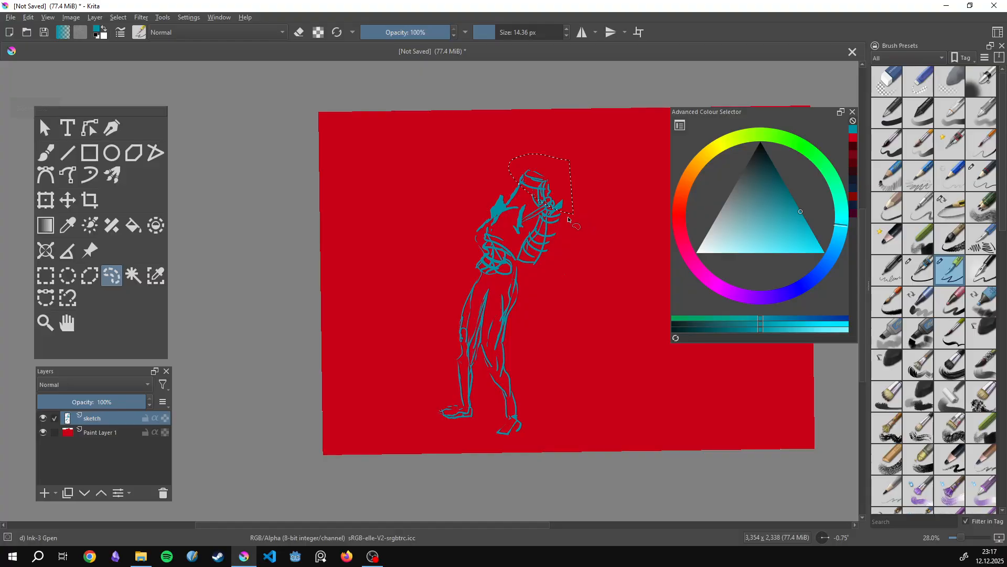
key("Delete")
key("ctrl+shift+a")
Draw a new pointed shoulder line sloping down from the peak of the torso to the ribbed form.
scroll(549, 188, "up", 3)
key("b")
left_click_drag(482, 177, 521, 224)
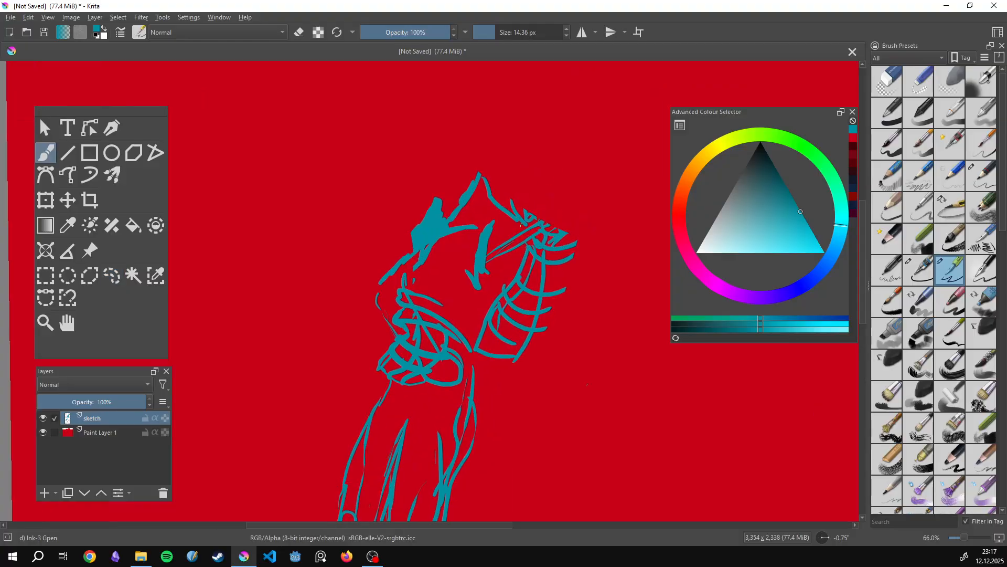
mouse_move(488, 179)
left_mouse_down()
mouse_move(532, 219)
mouse_move(530, 285)
mouse_move(504, 286)
left_mouse_up()
Delete the curved bands of the ribbed form and redraw it as a plain outlined form joined to the shoulder.
scroll(545, 213, "down", 3)
scroll(545, 213, "up", 3)
key("l")
key("Delete")
key("ctrl+shift+a")
key("b")
mouse_move(543, 216)
left_mouse_down()
mouse_move(550, 250)
mouse_move(512, 299)
mouse_move(528, 221)
left_mouse_up()
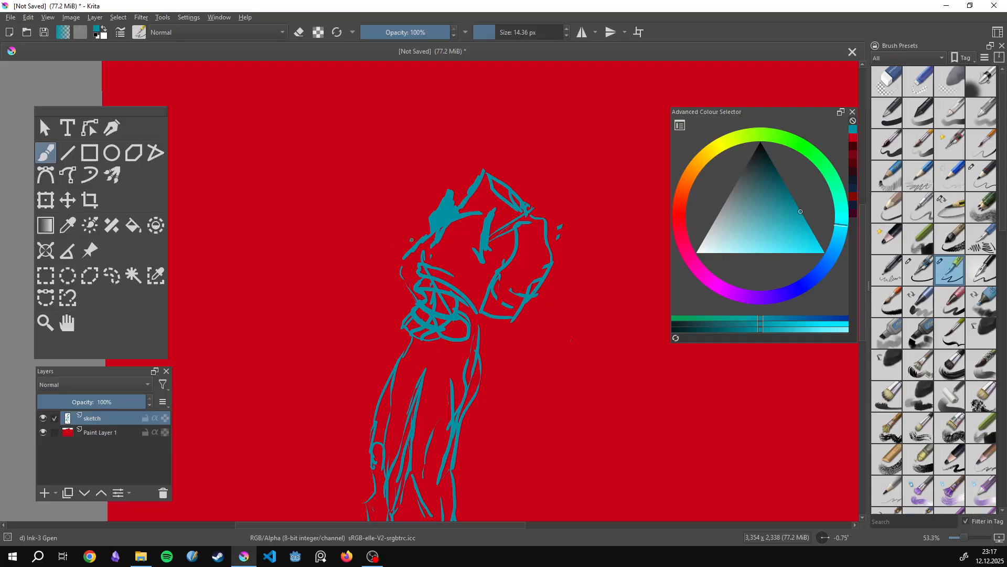
Lasso and delete the tangled lines along the near side of the waist and lower torso.
left_click_drag(412, 241, 447, 191)
mouse_move(412, 239)
left_mouse_down()
mouse_move(427, 199)
mouse_move(452, 254)
left_mouse_up()
scroll(452, 216, "down", 2)
key("l")
key("Delete")
scroll(438, 248, "up", 3)
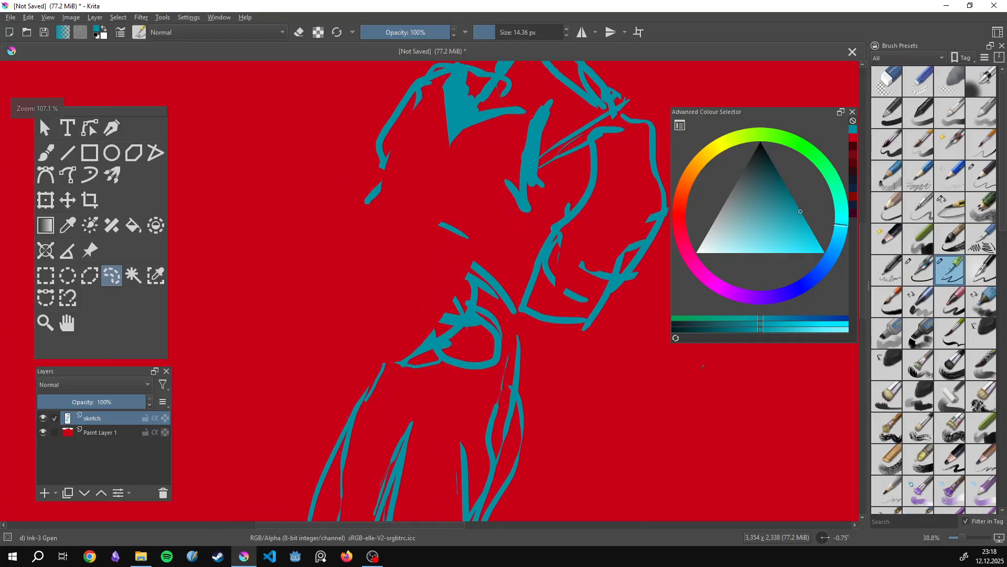
Redraw the bent arm's outer contour as an angular shape with a pointed elbow, and connect the waist edge below it.
key("b")
left_click_drag(370, 284, 355, 235)
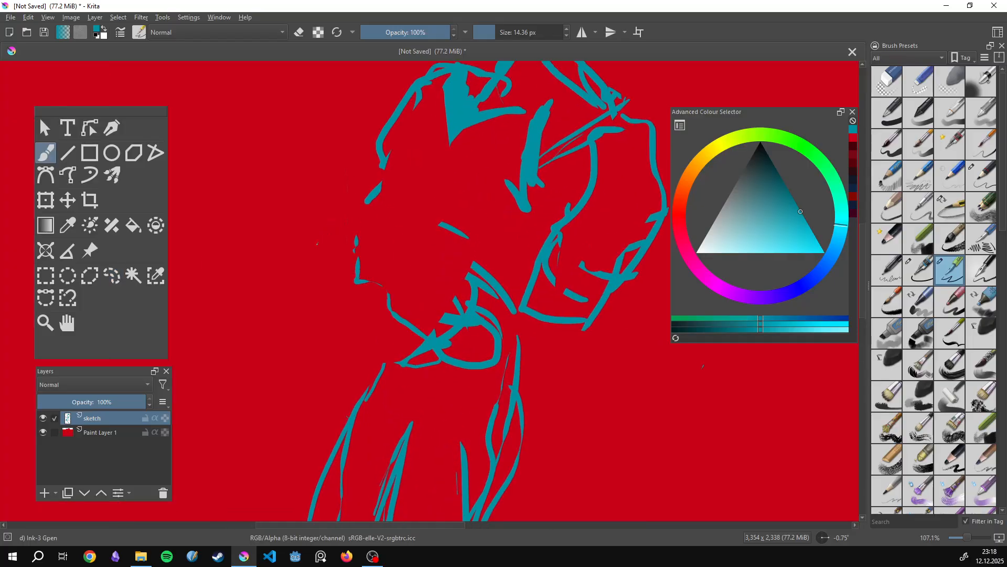
left_click_drag(342, 199, 318, 246)
left_click_drag(376, 144, 350, 192)
mouse_move(346, 212)
left_mouse_down()
mouse_move(326, 238)
mouse_move(365, 308)
left_mouse_up()
left_click_drag(436, 317, 414, 321)
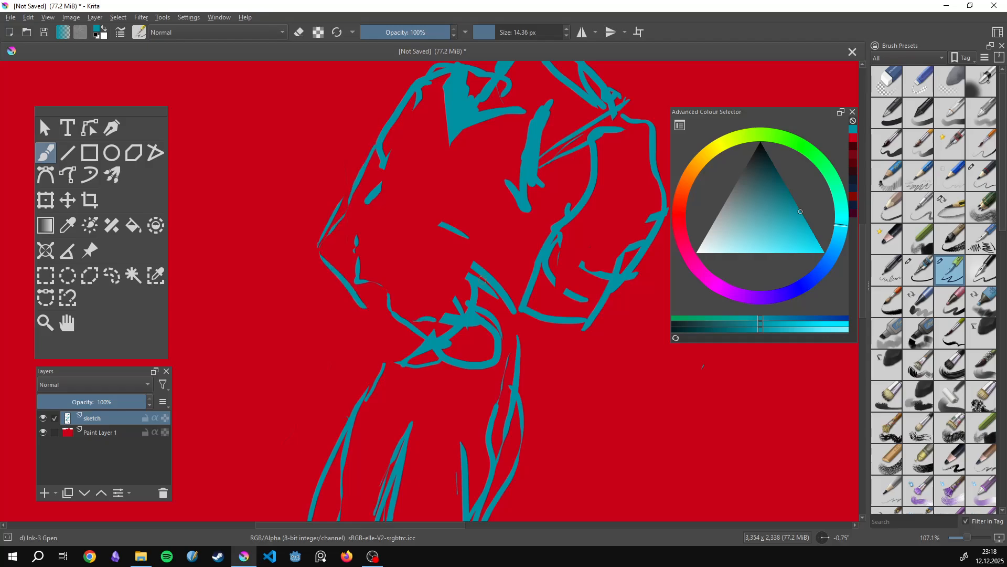
Sketch the bent arm's inner contour and add a hand shape at the end of the opposite forearm.
left_click_drag(455, 279, 451, 303)
mouse_move(446, 263)
left_mouse_down()
mouse_move(377, 218)
mouse_move(399, 162)
mouse_move(449, 143)
left_mouse_up()
left_click_drag(511, 197, 428, 200)
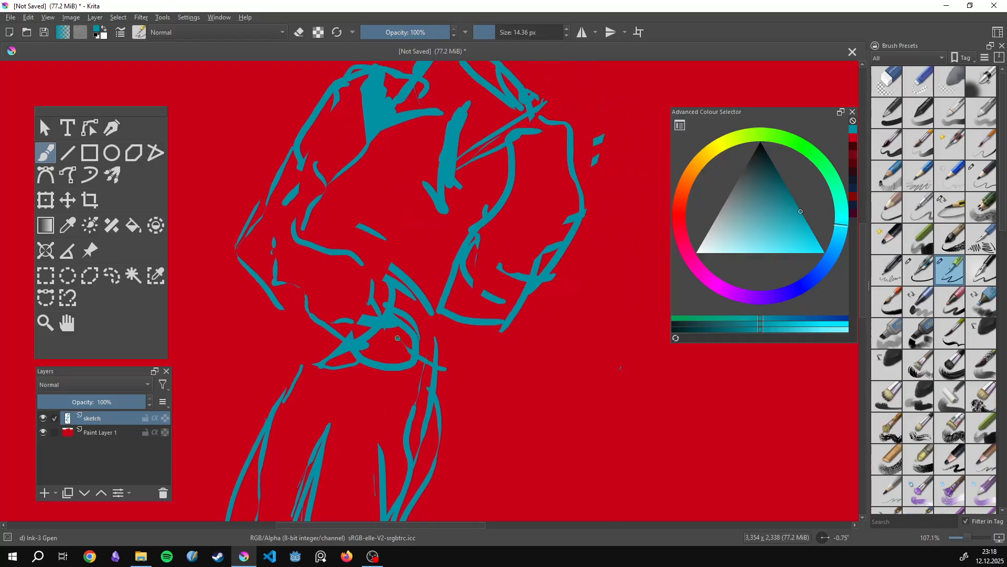
left_click_drag(396, 336, 451, 323)
left_click_drag(393, 273, 441, 301)
mouse_move(419, 362)
left_mouse_down()
mouse_move(479, 354)
mouse_move(501, 327)
mouse_move(493, 368)
mouse_move(474, 336)
mouse_move(474, 301)
left_mouse_up()
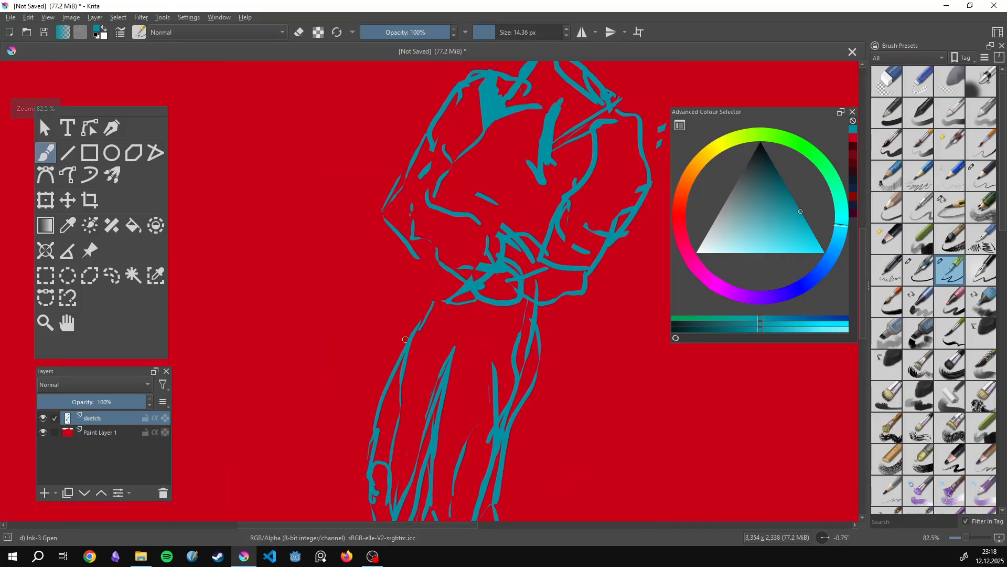
Redraw the front leg's outer thigh contour in a fuller curve from the hip down to the knee.
mouse_move(407, 338)
left_mouse_down()
mouse_move(422, 265)
mouse_move(413, 297)
left_mouse_up()
left_click_drag(411, 329, 384, 389)
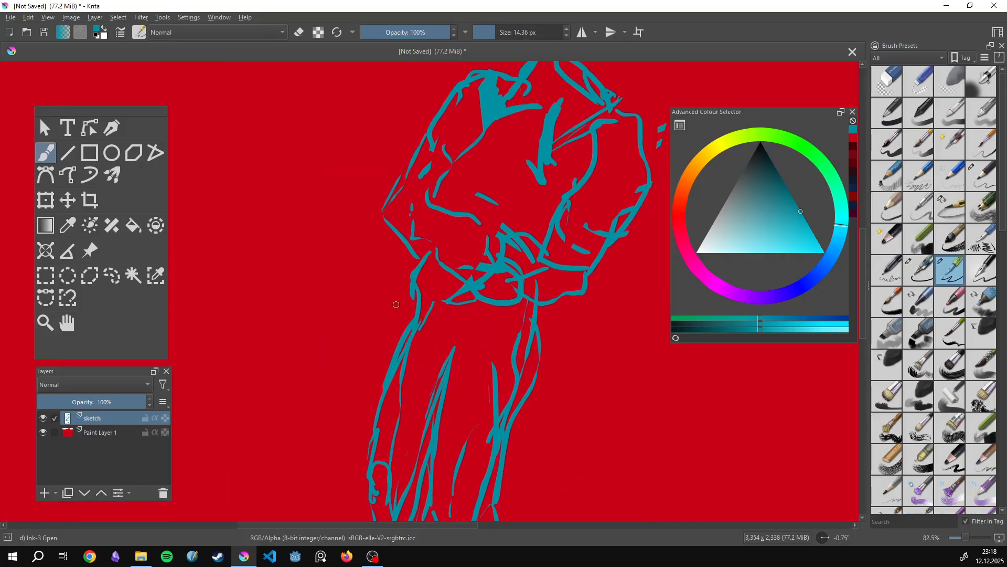
mouse_move(412, 283)
left_mouse_down()
mouse_move(370, 349)
mouse_move(360, 485)
left_mouse_up()
mouse_move(394, 315)
left_mouse_down()
mouse_move(396, 378)
mouse_move(394, 279)
left_mouse_up()
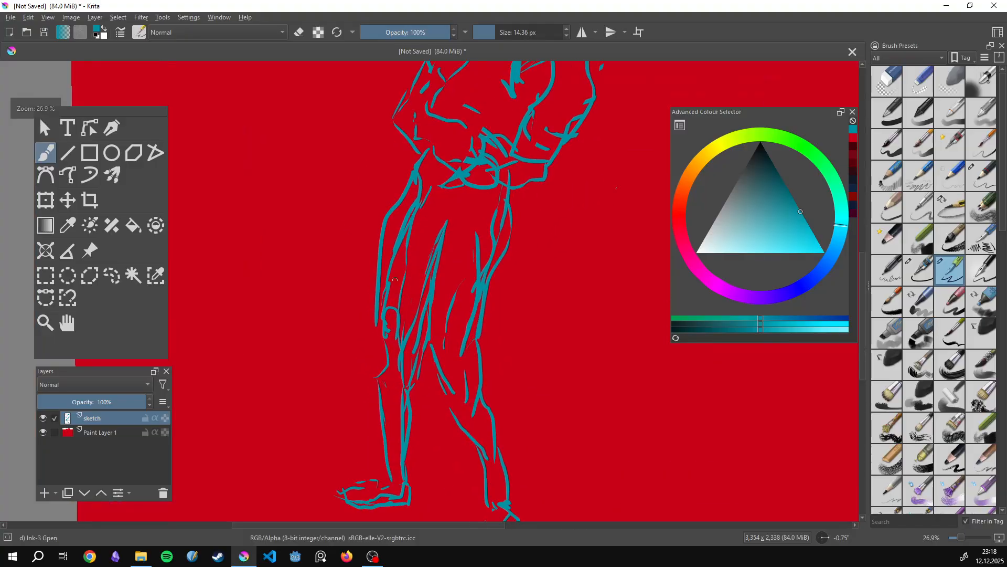
mouse_move(377, 322)
left_mouse_down()
mouse_move(408, 374)
mouse_move(376, 326)
mouse_move(410, 367)
left_mouse_up()
left_click_drag(418, 359, 414, 443)
left_click_drag(436, 339, 482, 238)
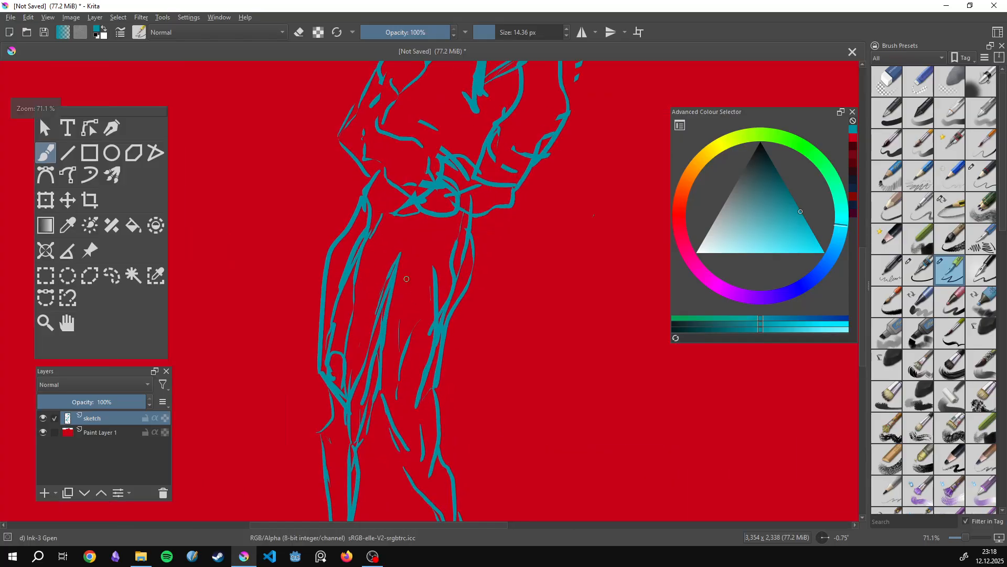
Draw a line across the rear leg's knee and reinforce its outer thigh contour.
left_click_drag(404, 276, 431, 452)
key("ctrl+z")
left_click_drag(381, 394, 417, 409)
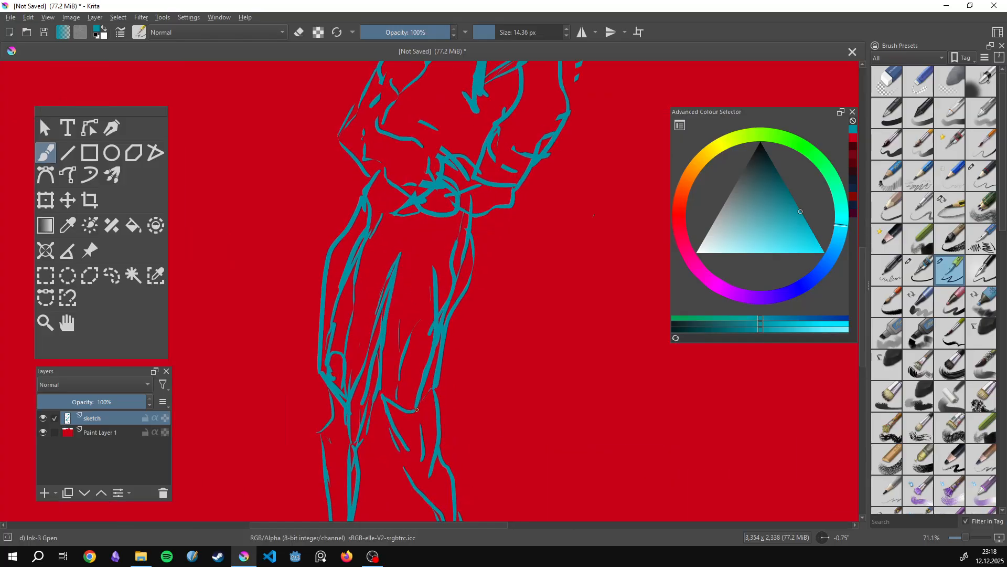
left_click_drag(441, 374, 467, 308)
mouse_move(476, 274)
left_mouse_down()
mouse_move(482, 229)
mouse_move(471, 285)
left_mouse_up()
left_click_drag(450, 387, 440, 473)
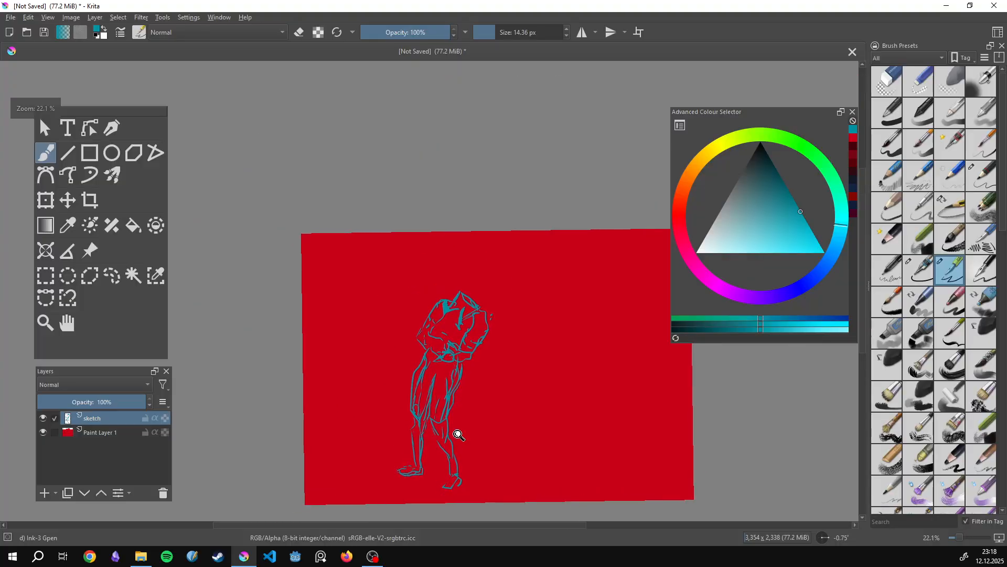
Check the whole figure's proportions and rework the toe of the front foot.
left_click_drag(455, 432, 460, 348)
left_click_drag(462, 406, 501, 192)
mouse_move(453, 373)
left_mouse_down()
mouse_move(477, 381)
mouse_move(443, 384)
mouse_move(477, 395)
mouse_move(469, 395)
mouse_move(511, 383)
mouse_move(497, 384)
mouse_move(516, 363)
mouse_move(524, 415)
left_mouse_up()
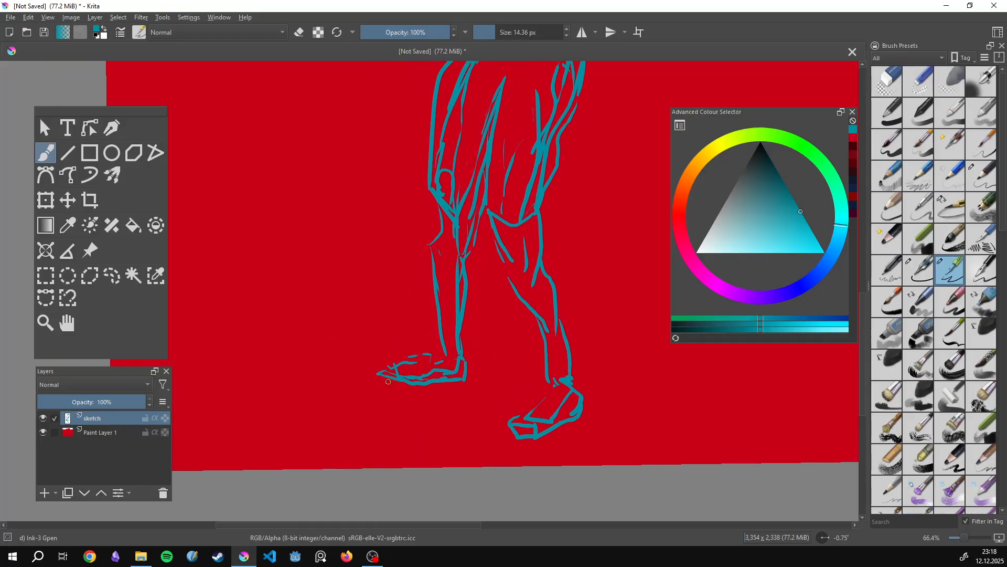
left_click_drag(378, 374, 407, 389)
scroll(443, 398, "down", 4)
scroll(466, 215, "up", 5)
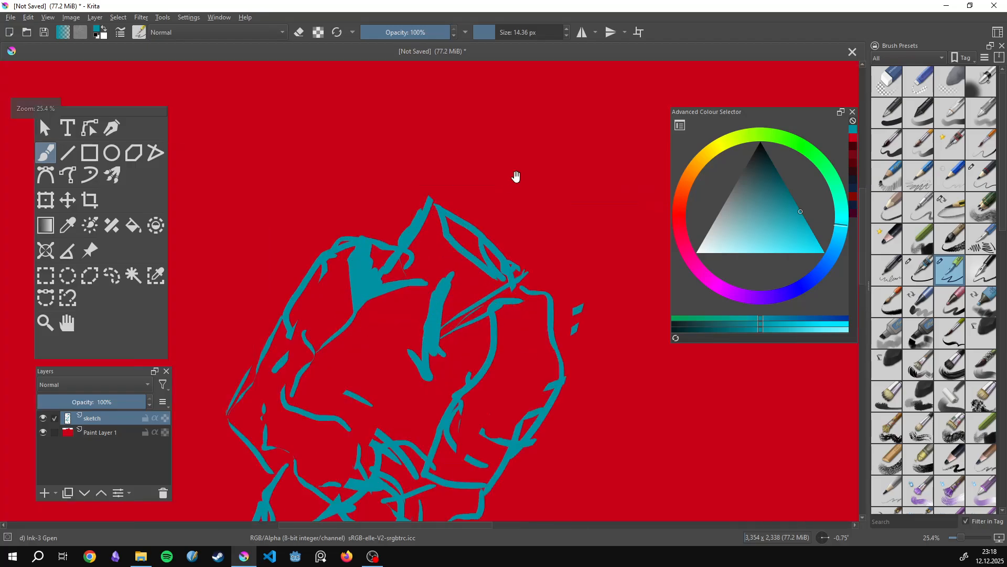
Pick a very dark teal colour and switch to the Ink-2 Fineliner brush at 17.12 px.
scroll(468, 265, "down", 5)
key("l")
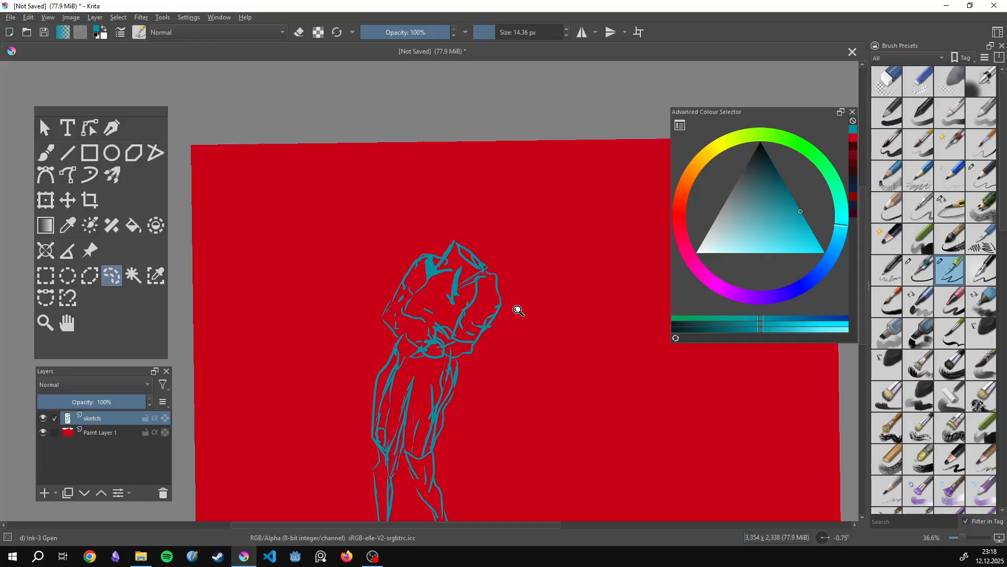
scroll(517, 307, "up", 3)
mouse_move(775, 205)
left_mouse_down()
mouse_move(772, 188)
mouse_move(755, 188)
mouse_move(787, 157)
left_mouse_up()
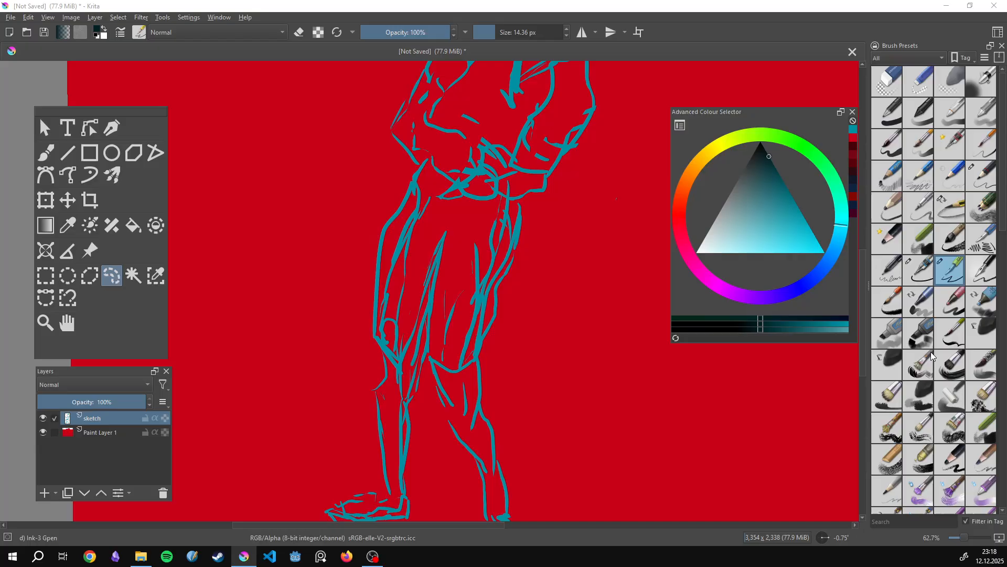
left_click(920, 268)
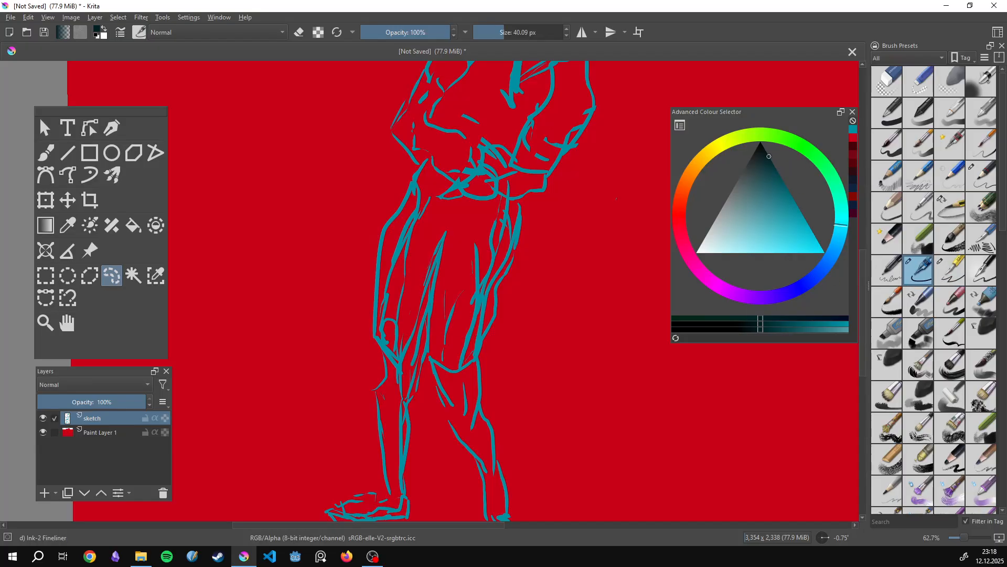
key("b")
left_click_drag(418, 253, 402, 252, "shift")
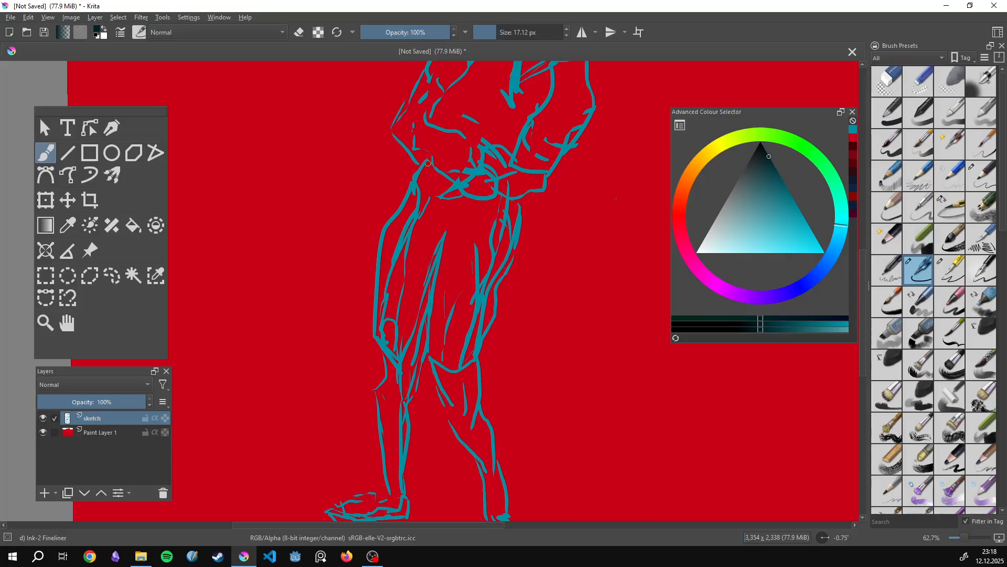
Reduce the brush size to 8.97 px and ink the front leg's outer contour from hip to knee in dark lines.
mouse_move(428, 163)
left_mouse_down()
mouse_move(412, 193)
mouse_move(424, 191)
mouse_move(399, 209)
mouse_move(378, 263)
mouse_move(381, 359)
left_mouse_up()
key("ctrl+z")
left_click_drag(380, 325, 401, 368)
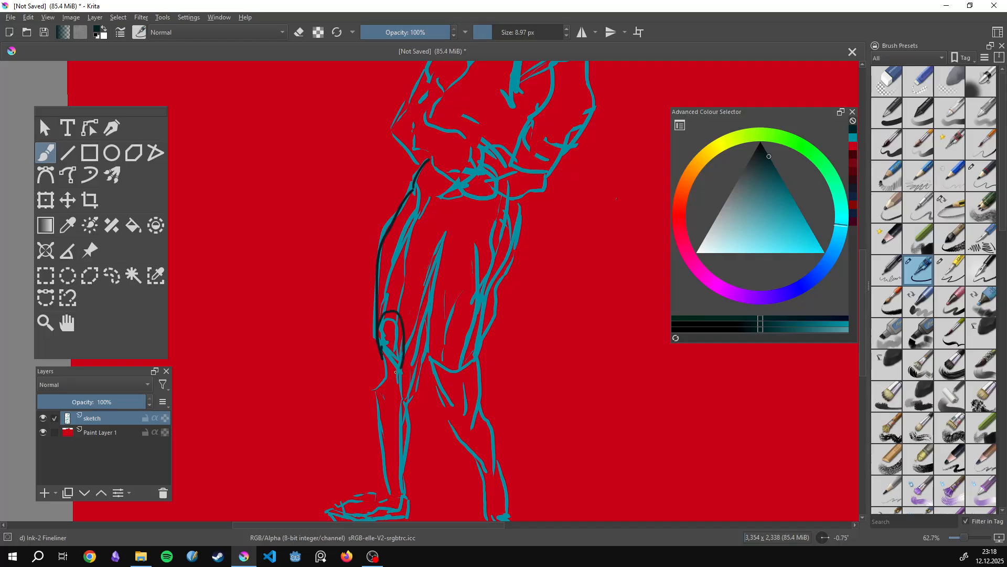
key("ctrl+z")
key("ctrl+z")
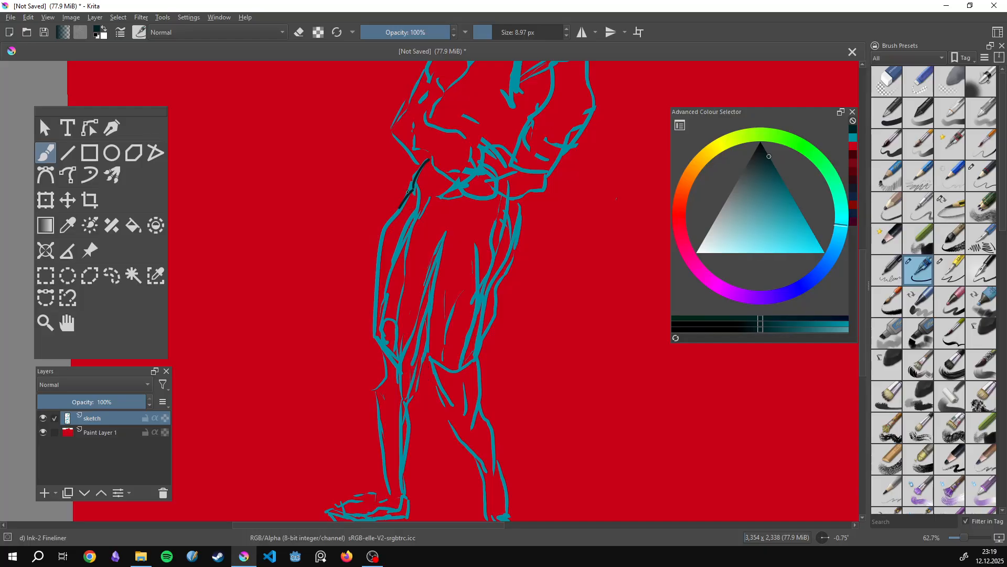
left_click_drag(407, 192, 373, 260)
left_click_drag(387, 224, 373, 334)
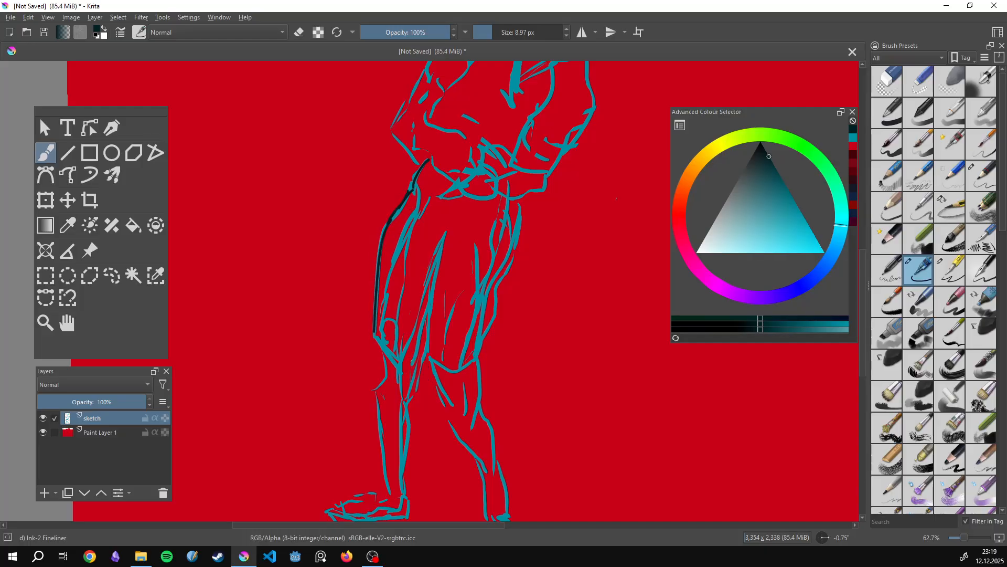
Ink the front leg's knee, inner thigh, shin and calf, and outline its foot in dark lines.
mouse_move(410, 374)
left_mouse_down()
mouse_move(432, 228)
mouse_move(428, 276)
mouse_move(371, 353)
mouse_move(390, 367)
mouse_move(375, 383)
left_mouse_up()
key("ctrl+z")
scroll(382, 326, "down", 3)
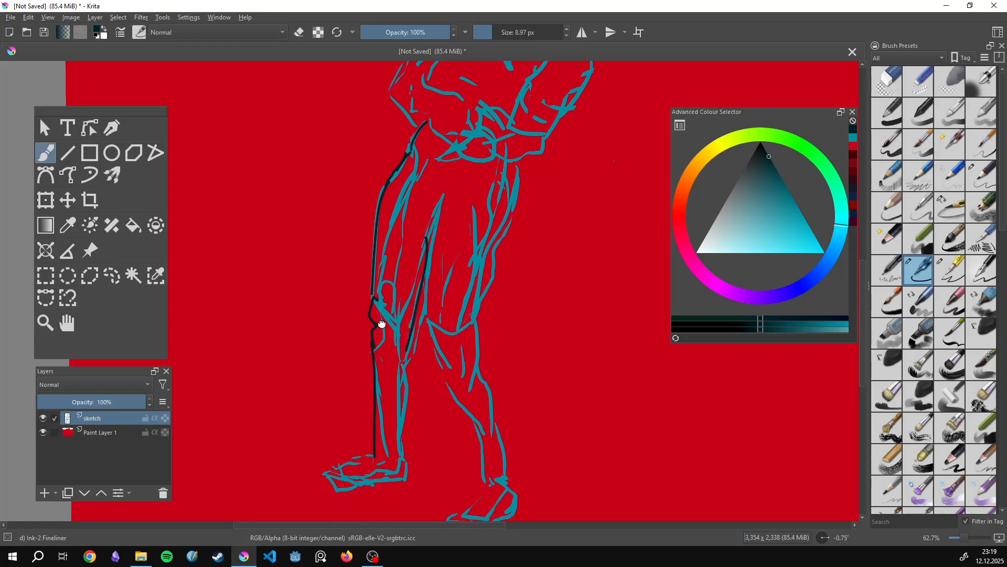
left_click_drag(376, 310, 387, 423)
key("ctrl+z")
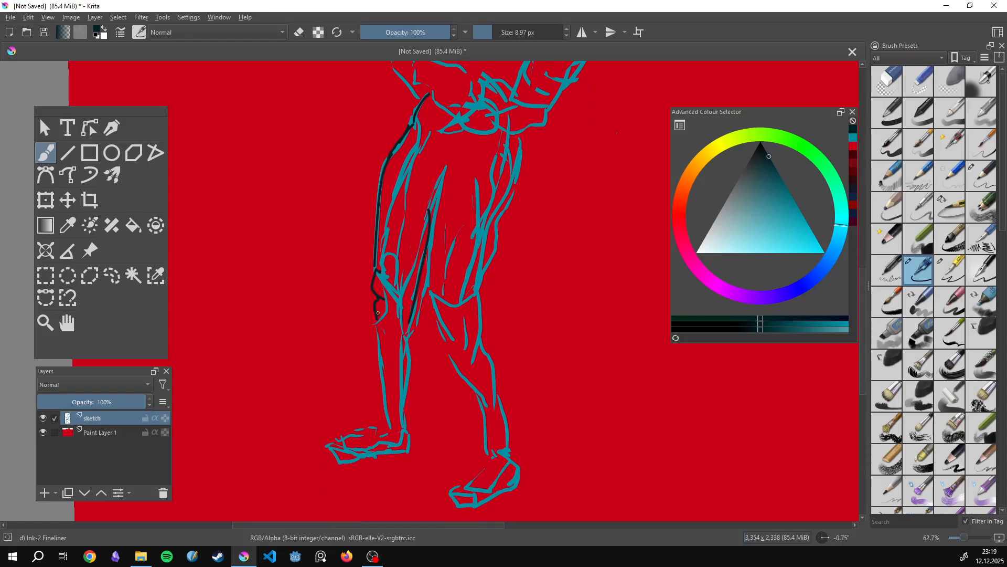
left_click_drag(375, 313, 384, 401)
mouse_move(411, 323)
left_mouse_down()
mouse_move(420, 363)
mouse_move(405, 431)
mouse_move(376, 421)
left_mouse_up()
key("ctrl+z")
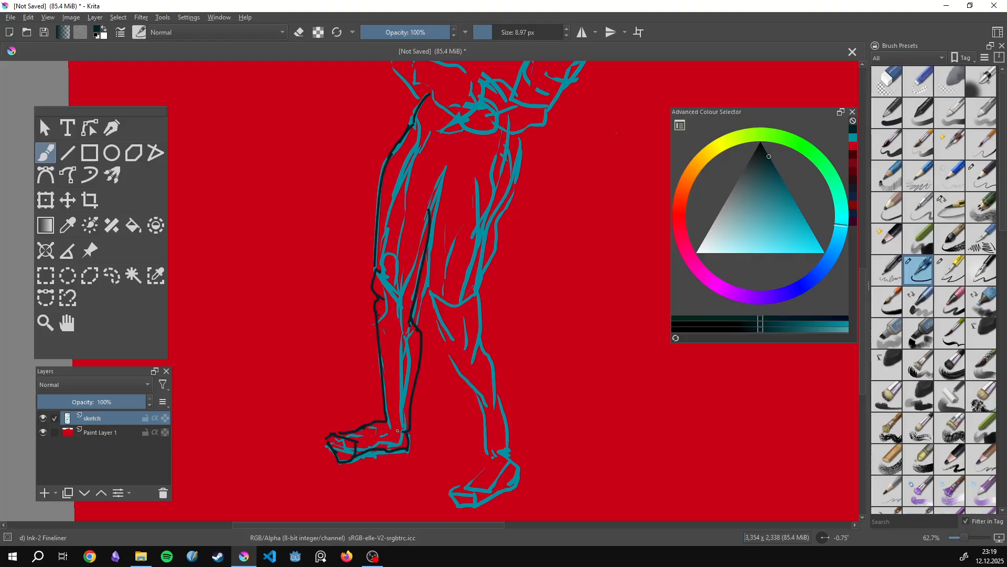
Ink a curved calf line running down from the inner side of the front leg's knee.
mouse_move(397, 430)
left_mouse_down()
mouse_move(418, 335)
mouse_move(389, 306)
left_mouse_up()
left_click_drag(353, 231, 361, 383)
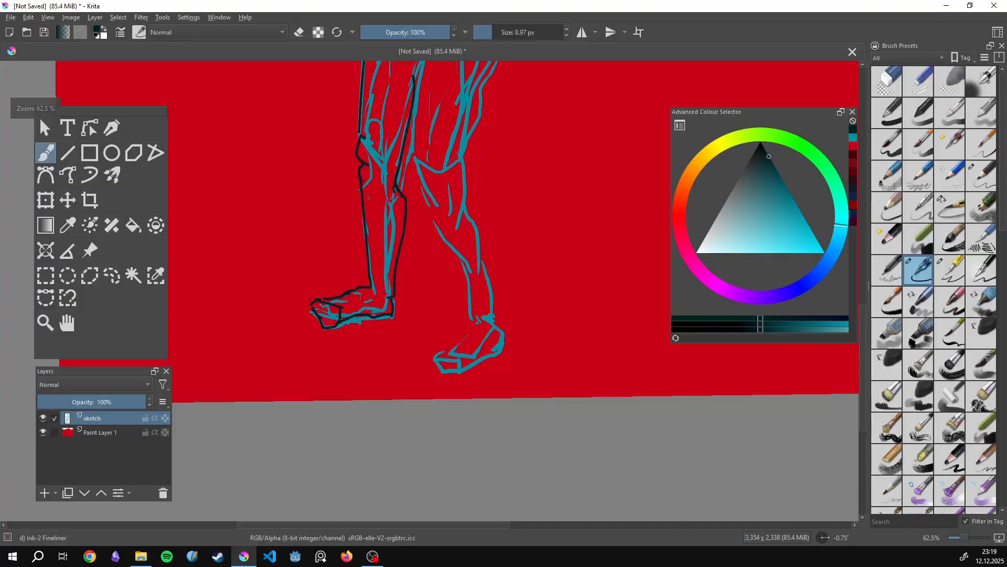
left_click_drag(379, 206, 384, 124)
mouse_move(443, 134)
left_mouse_down()
mouse_move(412, 160)
mouse_move(357, 286)
left_mouse_up()
mouse_move(397, 258)
left_mouse_down()
mouse_move(393, 457)
mouse_move(387, 275)
left_mouse_up()
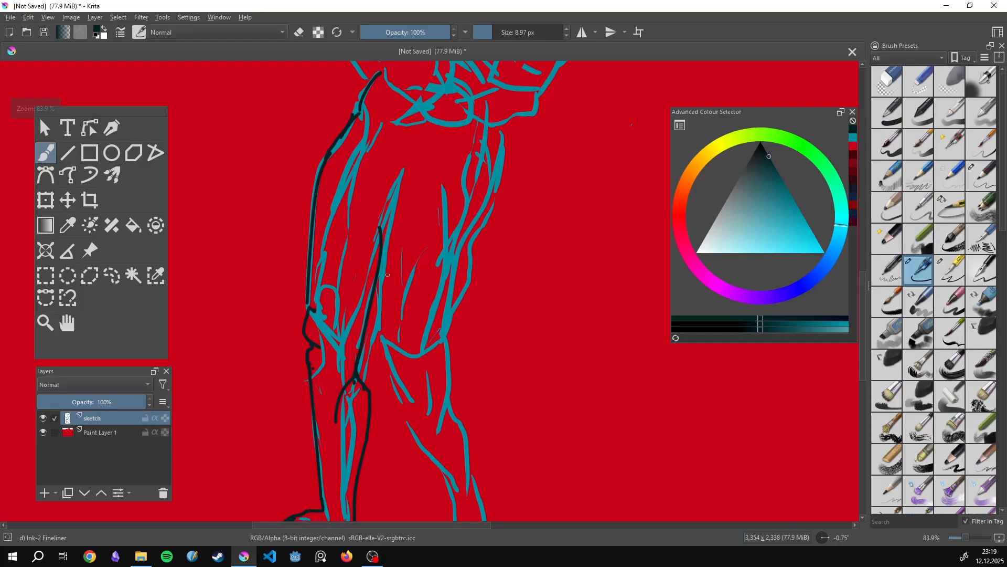
Ink the rear leg's inner thigh and outline its knee with the brush at 13.05 px.
left_click_drag(393, 231, 381, 336)
key("ctrl+z")
left_click_drag(388, 275, 382, 378)
key("ctrl+z")
mouse_move(385, 251)
left_mouse_down()
mouse_move(377, 350)
mouse_move(397, 391)
mouse_move(431, 395)
mouse_move(388, 345)
mouse_move(439, 417)
left_mouse_up()
scroll(420, 418, "down", 3)
scroll(427, 265, "up", 2)
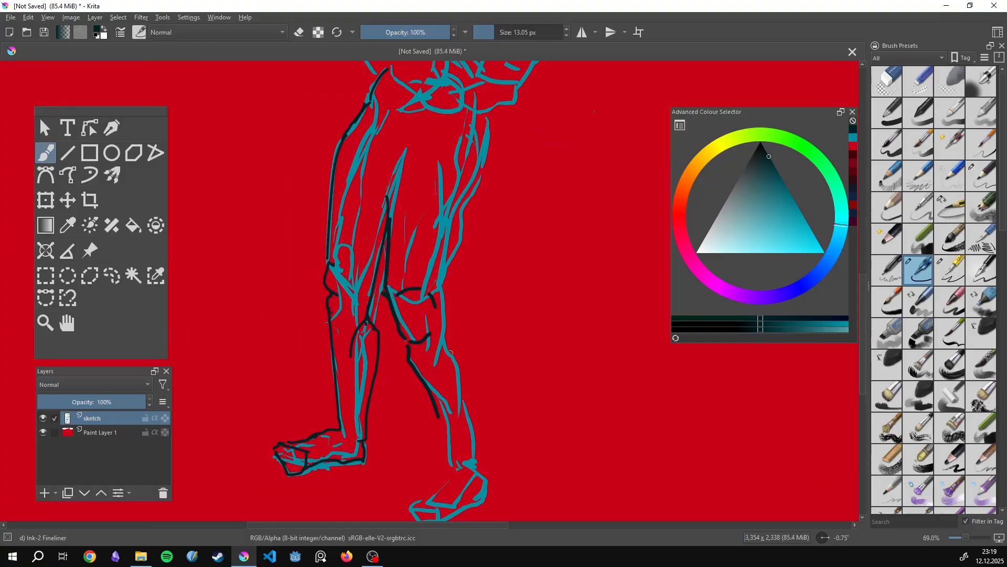
Ink both sides of the rear leg's lower part from the knee to the ankle and begin its foot outline.
key("ctrl+z")
left_click_drag(407, 342, 443, 436)
left_click_drag(438, 330, 481, 472)
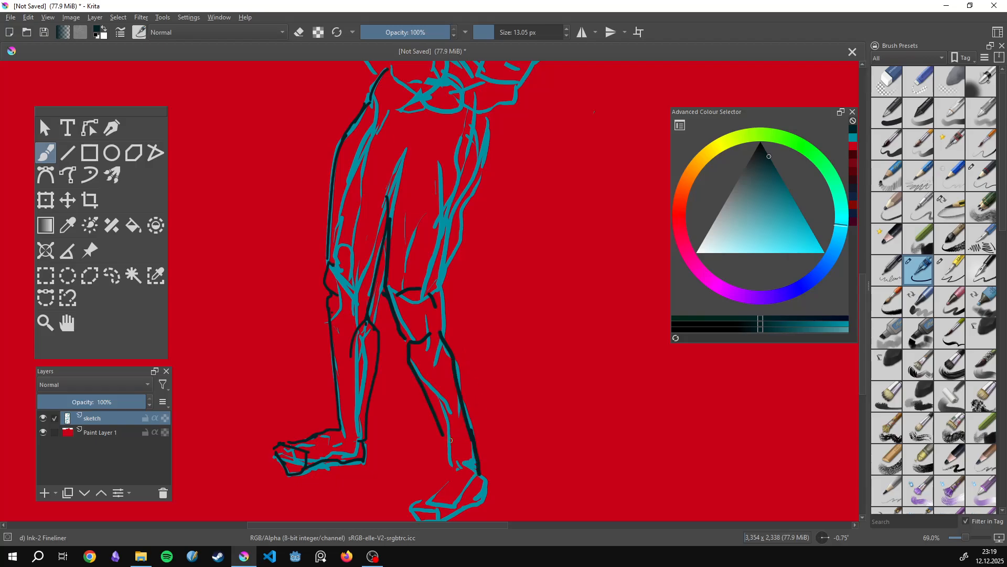
key("ctrl+z")
left_click_drag(468, 437, 482, 471)
key("ctrl+z")
mouse_move(468, 437)
left_mouse_down()
mouse_move(480, 469)
mouse_move(453, 455)
mouse_move(456, 464)
mouse_move(415, 496)
mouse_move(428, 410)
left_mouse_up()
scroll(426, 409, "down", 3)
scroll(447, 375, "up", 5)
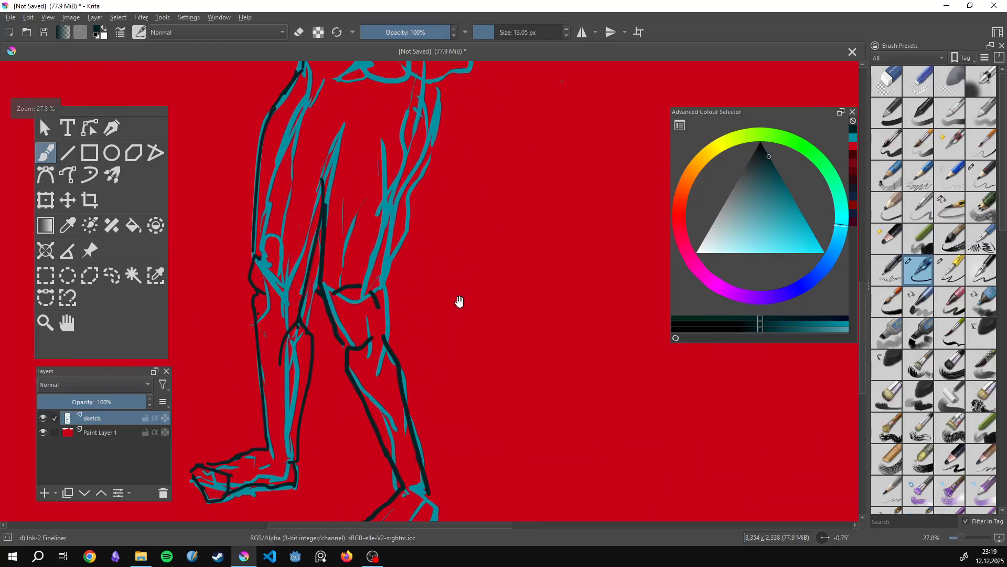
Ink the rear leg's outer thigh contour from the hip to the knee, with a muscle line inside it.
mouse_move(424, 260)
left_mouse_down()
mouse_move(403, 399)
mouse_move(425, 260)
mouse_move(436, 292)
mouse_move(426, 320)
left_mouse_up()
key("ctrl+z")
mouse_move(399, 454)
left_mouse_down()
mouse_move(448, 283)
mouse_move(450, 341)
left_mouse_up()
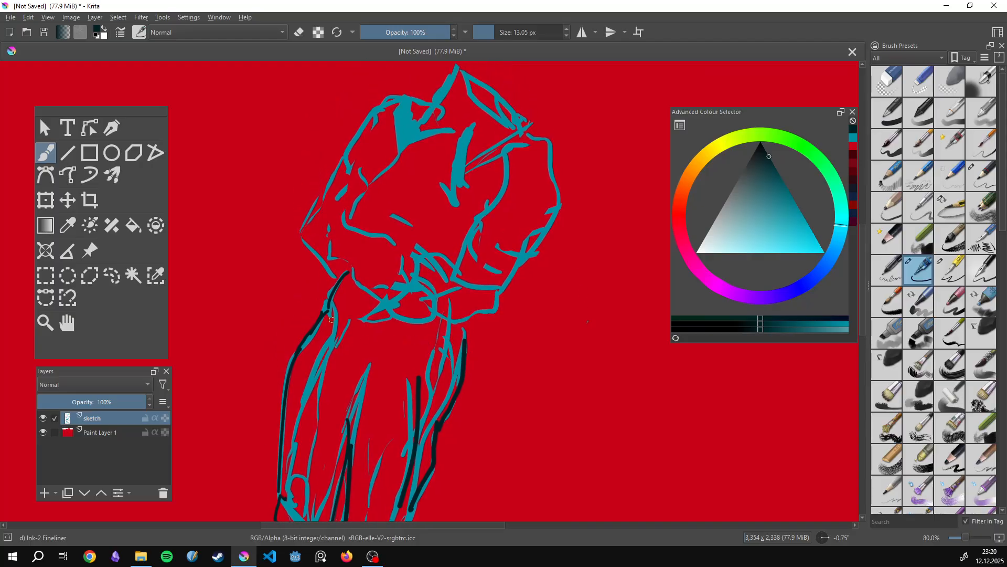
left_click_drag(340, 274, 360, 368)
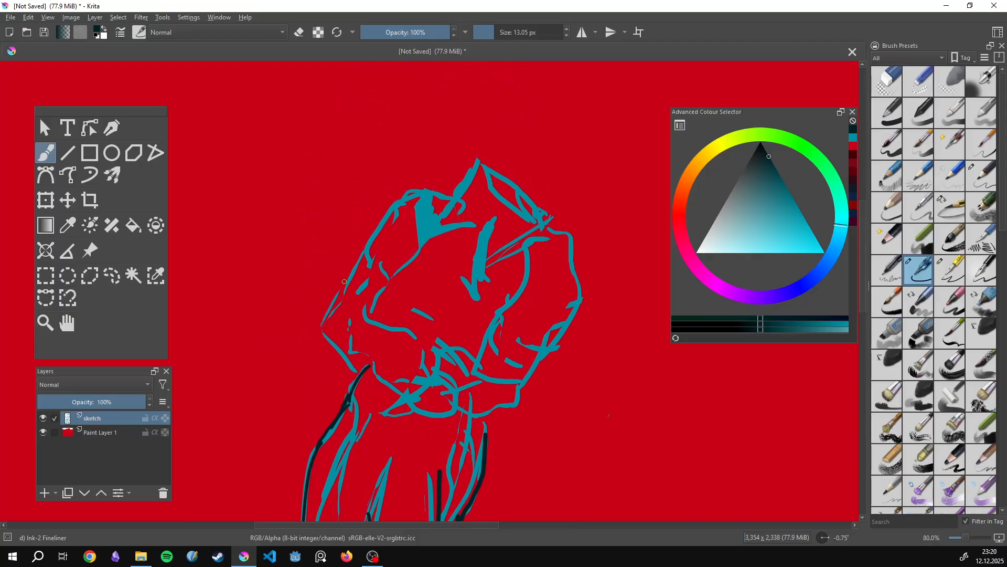
left_click_drag(344, 282, 331, 307)
mouse_move(327, 311)
left_mouse_down()
mouse_move(329, 341)
mouse_move(355, 375)
left_mouse_up()
left_click(370, 338, "ctrl")
key("ctrl+z")
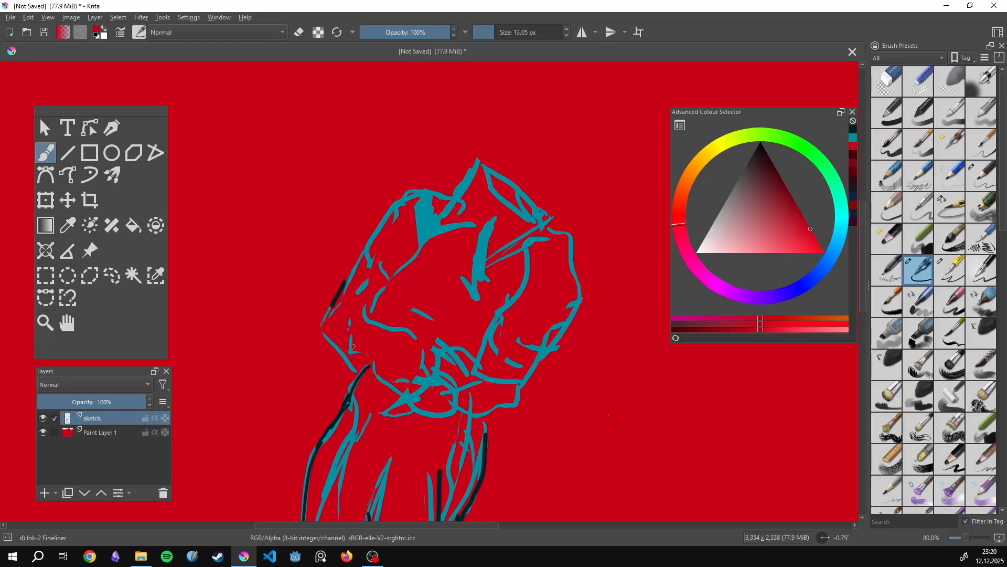
left_click_drag(324, 330, 340, 350)
left_click(338, 297, "ctrl")
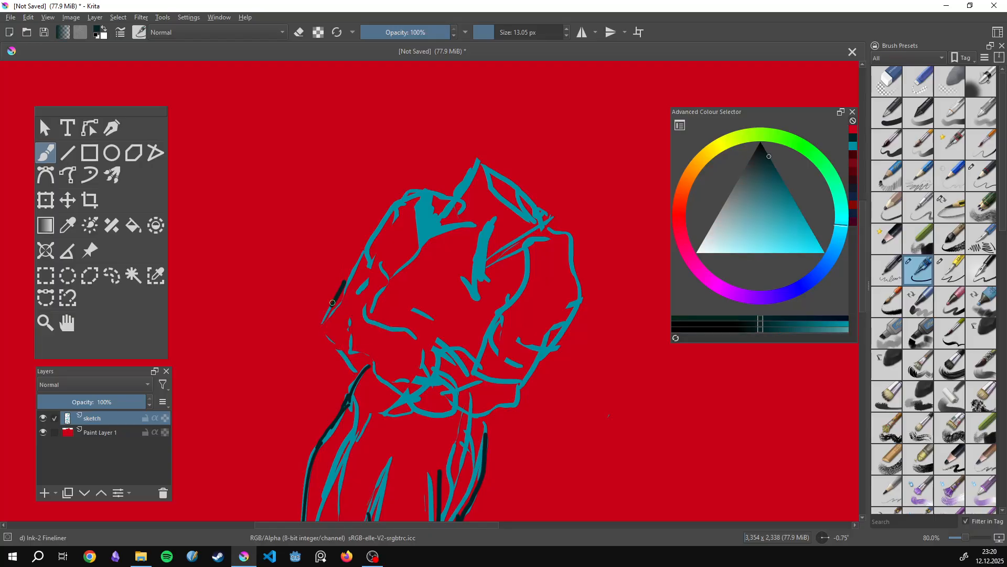
mouse_move(336, 299)
left_mouse_down()
mouse_move(360, 362)
mouse_move(394, 338)
mouse_move(387, 288)
mouse_move(399, 267)
mouse_move(359, 248)
left_mouse_up()
key("ctrl+z")
key("ctrl+z")
Ink the outlines of both arms, the fists at the hips and the curve across the waist in dark lines.
mouse_move(372, 229)
left_mouse_down()
mouse_move(385, 209)
mouse_move(435, 208)
left_mouse_up()
left_click_drag(535, 268, 432, 247)
mouse_move(473, 214)
left_mouse_down()
mouse_move(454, 212)
mouse_move(475, 226)
mouse_move(483, 263)
mouse_move(464, 309)
mouse_move(409, 368)
left_mouse_up()
mouse_move(452, 312)
left_mouse_down()
mouse_move(385, 446)
mouse_move(478, 233)
left_mouse_up()
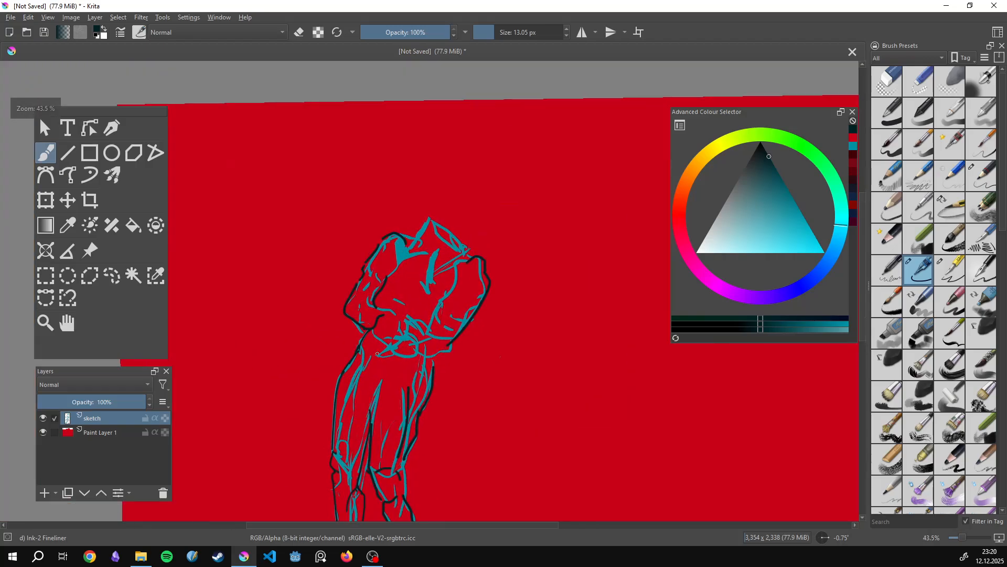
mouse_move(368, 338)
left_mouse_down()
mouse_move(358, 349)
mouse_move(377, 361)
mouse_move(379, 346)
mouse_move(409, 336)
mouse_move(420, 373)
mouse_move(433, 366)
left_mouse_up()
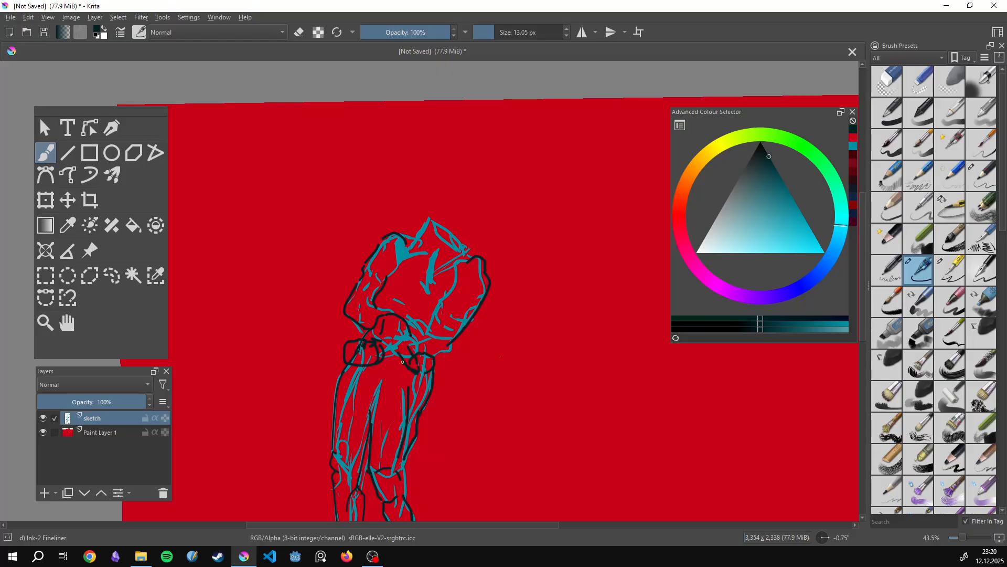
mouse_move(416, 296)
left_mouse_down()
mouse_move(403, 431)
mouse_move(432, 288)
mouse_move(414, 247)
left_mouse_up()
Select the whole figure with a freehand outline, rotate it counter-clockwise so the legs slant the other way, and reposition it.
key("l")
mouse_move(372, 181)
left_mouse_down()
mouse_move(467, 225)
mouse_move(378, 184)
left_mouse_up()
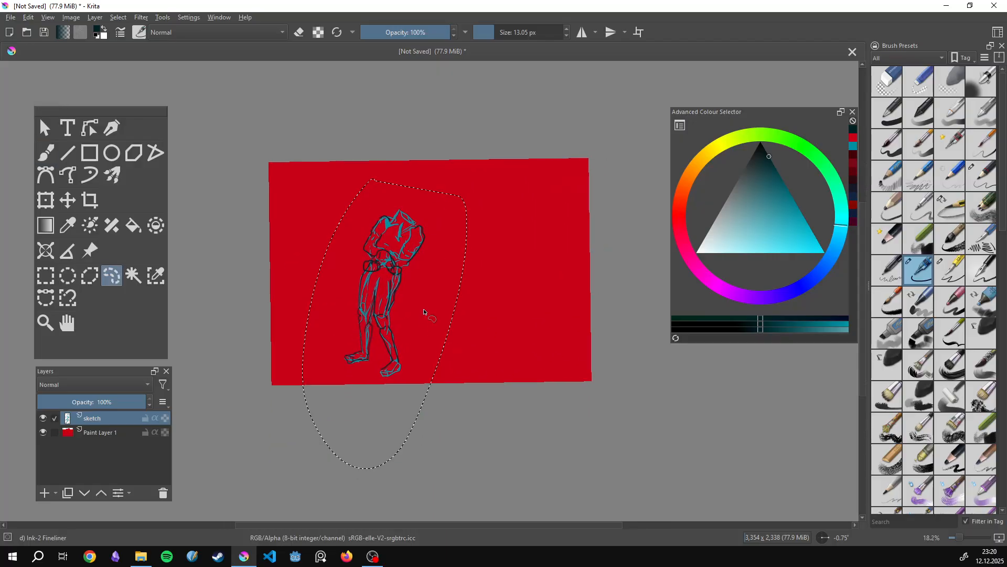
key("ctrl+t")
left_click_drag(440, 164, 364, 162)
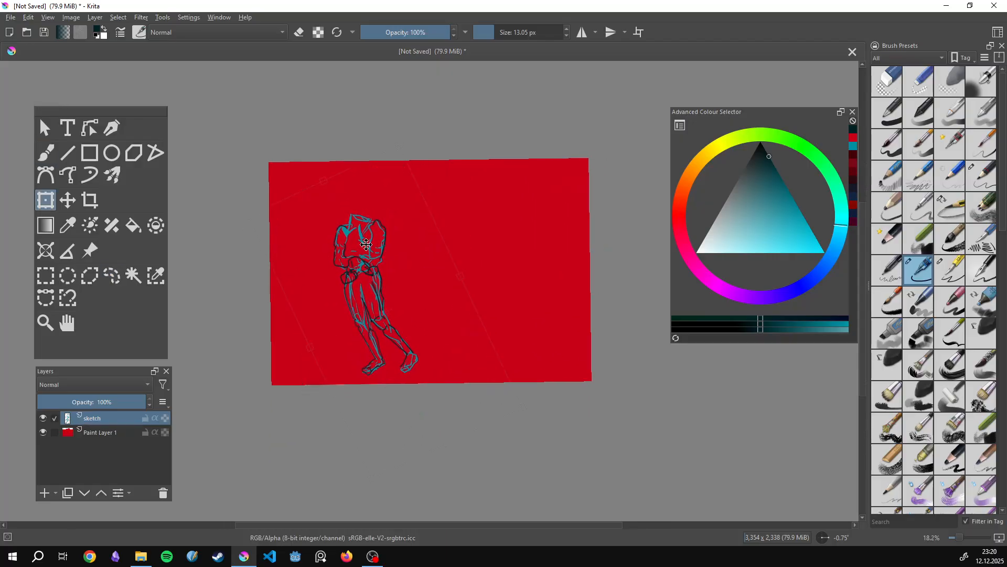
left_click_drag(391, 262, 392, 245)
key("Return")
Ink three parallel dark strands rising from the neck opening and arching over to one side like a cable.
mouse_move(370, 210)
left_mouse_down()
mouse_move(429, 137)
mouse_move(405, 321)
left_mouse_up()
scroll(415, 315, "up", 3)
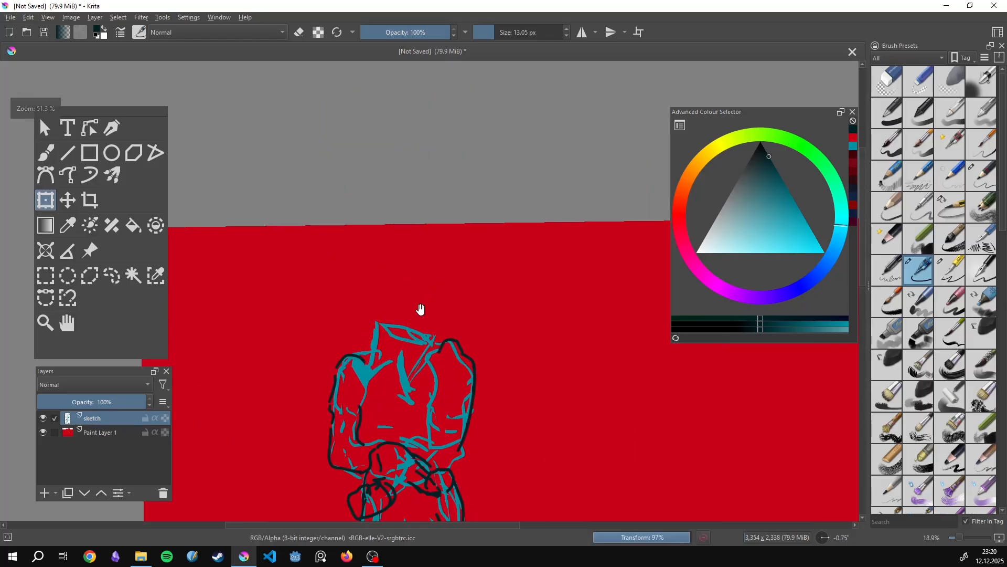
key("b")
left_click_drag(382, 283, 357, 229)
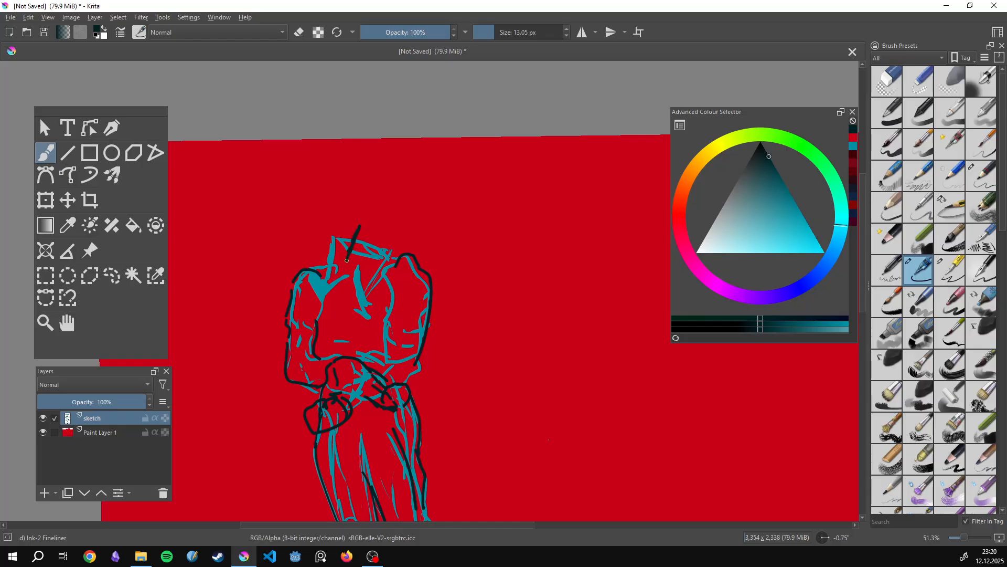
left_click_drag(367, 216, 425, 185)
left_click_drag(342, 260, 372, 206)
key("ctrl+z")
mouse_move(346, 258)
left_mouse_down()
mouse_move(379, 196)
mouse_move(423, 181)
left_mouse_up()
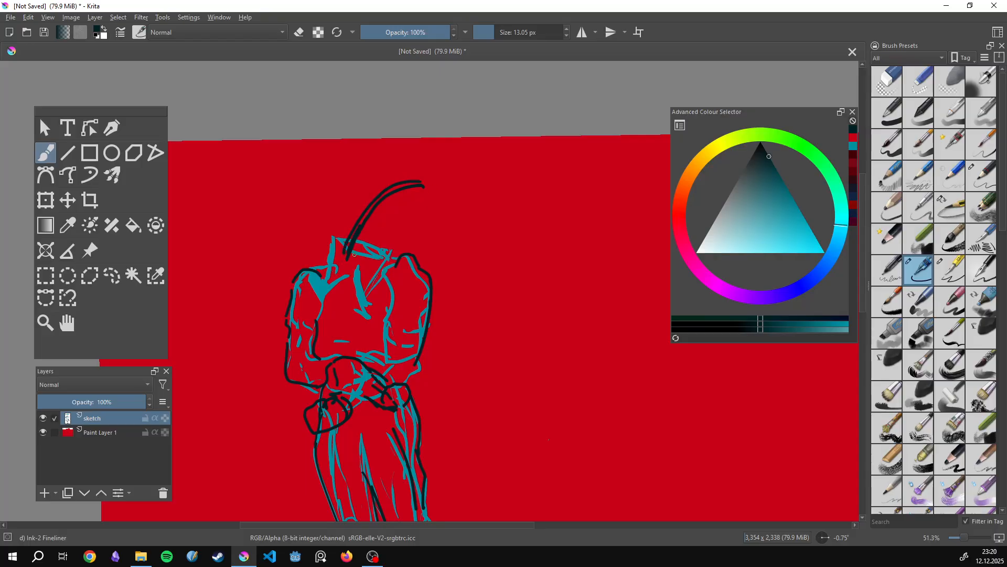
left_click_drag(355, 254, 399, 200)
key("ctrl+z")
mouse_move(351, 262)
left_mouse_down()
mouse_move(388, 204)
mouse_move(431, 192)
left_mouse_up()
scroll(414, 209, "down", 5)
scroll(414, 210, "up", 4)
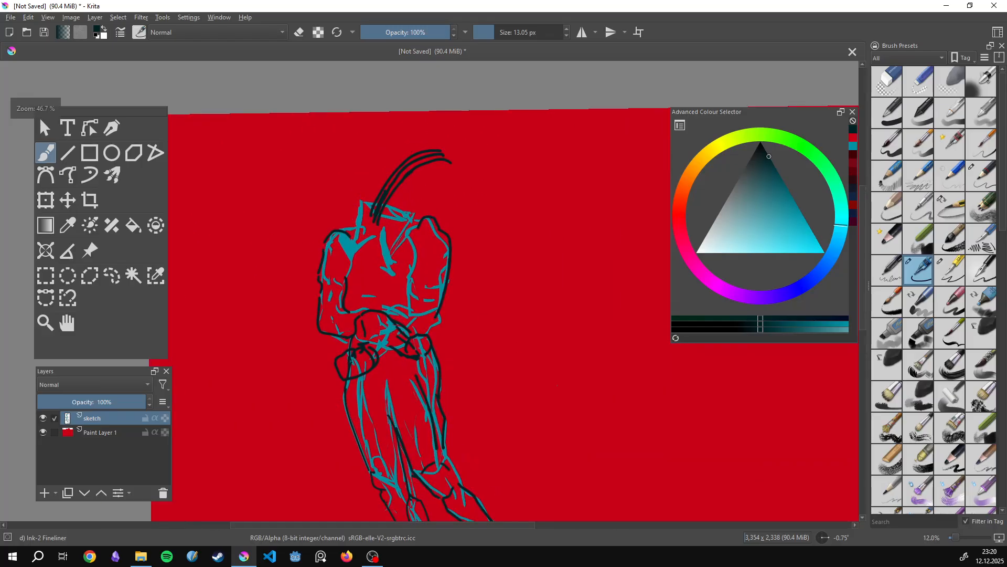
Sample the teal sketch colour and add teal strands following the dark arch above the neck.
left_click(397, 213, "ctrl")
left_click_drag(371, 229, 415, 160)
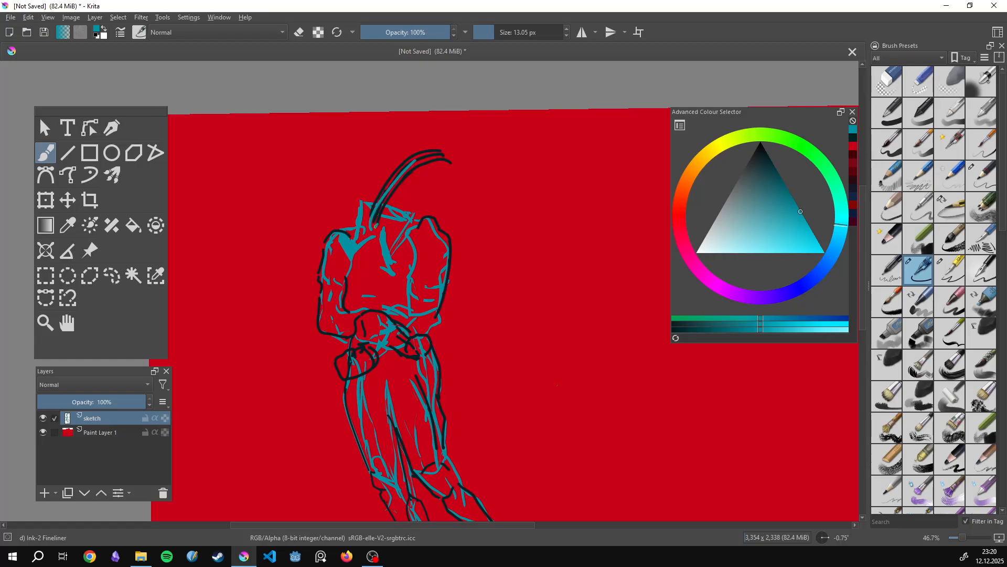
left_click_drag(376, 226, 442, 155)
key("ctrl+z")
mouse_move(376, 226)
left_mouse_down()
mouse_move(415, 168)
mouse_move(454, 167)
left_mouse_up()
Sample the dark teal again and ink the line from neck to shoulder, the collar curve and both chest contours.
left_click(419, 157, "ctrl")
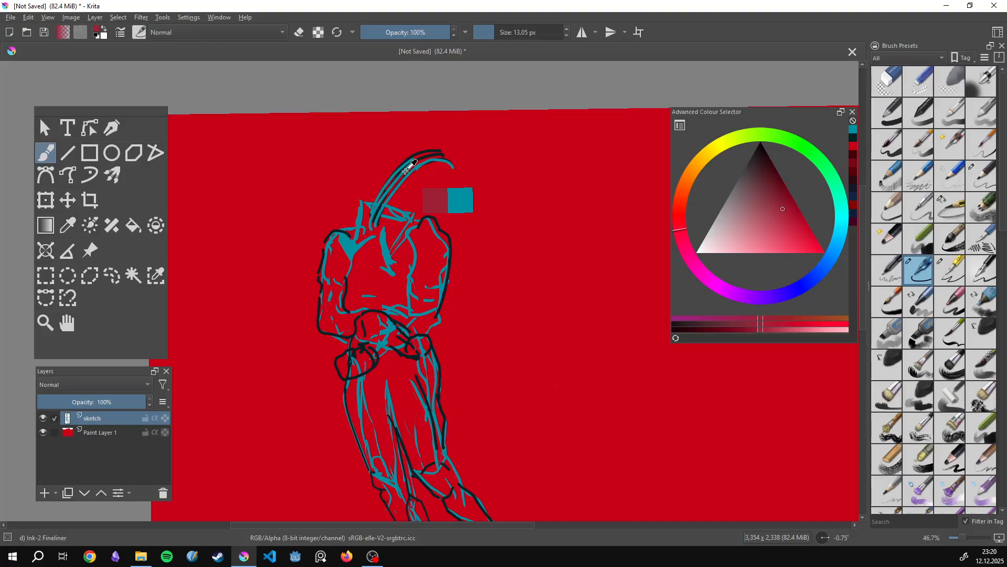
left_click_drag(420, 157, 346, 258)
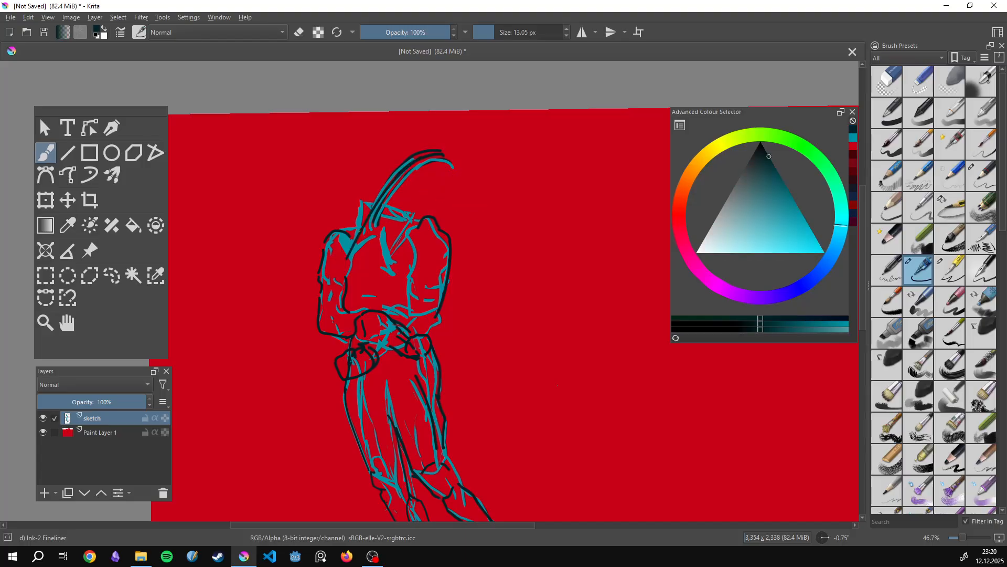
left_click_drag(366, 222, 339, 234)
mouse_move(386, 208)
left_mouse_down()
mouse_move(381, 218)
mouse_move(393, 240)
mouse_move(360, 233)
mouse_move(353, 284)
mouse_move(382, 294)
left_mouse_up()
left_click_drag(385, 301, 411, 297)
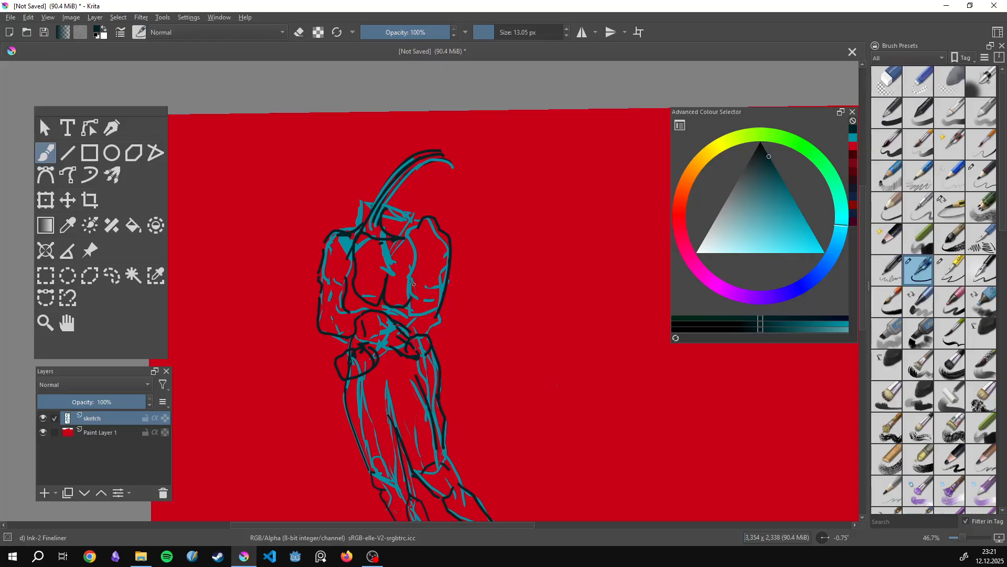
Ink the cable's rounded bend from the tip of the arch back toward the neck, retrying until the curve fits.
left_click_drag(417, 260, 417, 444)
left_click_drag(427, 257, 419, 68)
left_click_drag(409, 221, 403, 250)
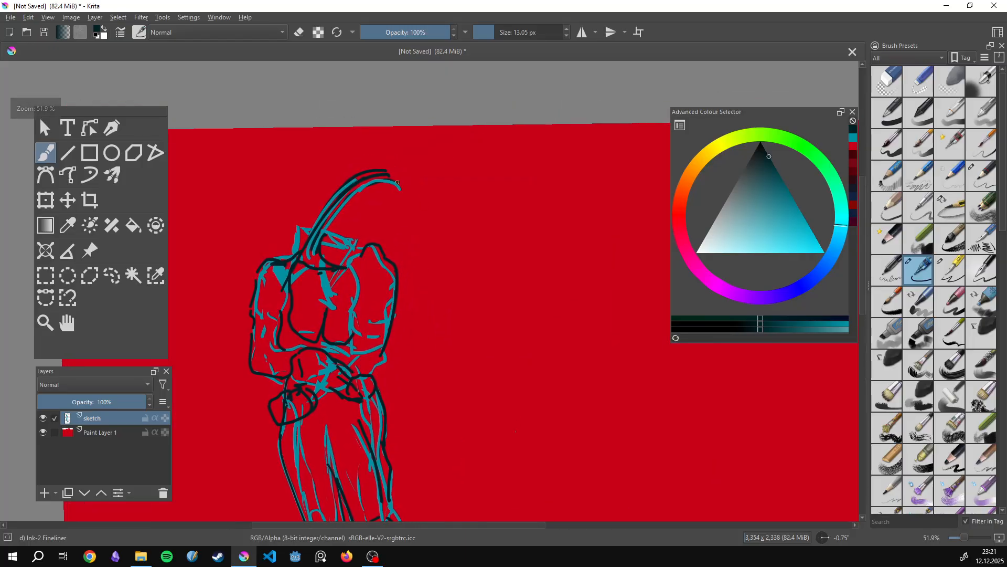
mouse_move(388, 173)
left_mouse_down()
mouse_move(423, 200)
mouse_move(447, 300)
mouse_move(429, 335)
left_mouse_up()
key("ctrl+z")
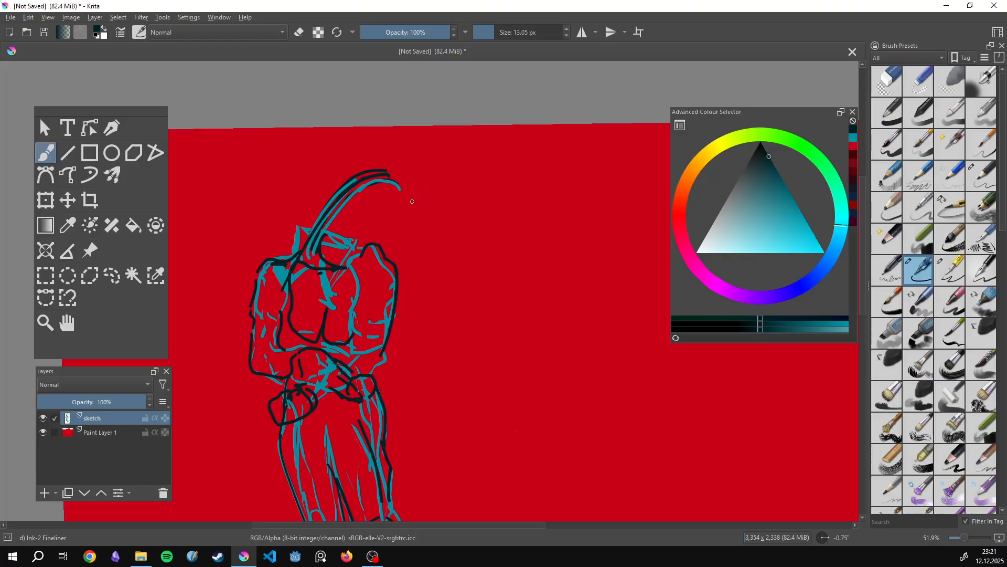
mouse_move(385, 171)
left_mouse_down()
mouse_move(420, 213)
mouse_move(429, 336)
left_mouse_up()
key("ctrl+z")
left_click_drag(387, 172, 367, 245)
key("ctrl+z")
mouse_move(388, 173)
left_mouse_down()
mouse_move(418, 195)
mouse_move(367, 218)
mouse_move(404, 219)
mouse_move(228, 240)
left_mouse_up()
Redraw the cable's loop beside the near shoulder as one curve and add a smaller loop outside the opposite elbow.
left_click_drag(218, 266, 230, 296)
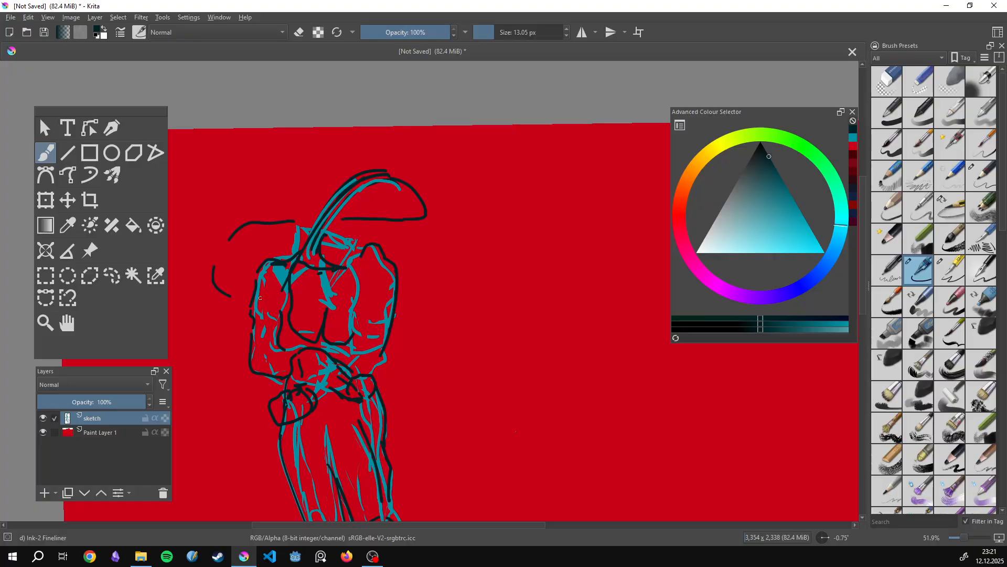
key("ctrl+z")
key("ctrl+z")
left_click_drag(290, 222, 239, 295)
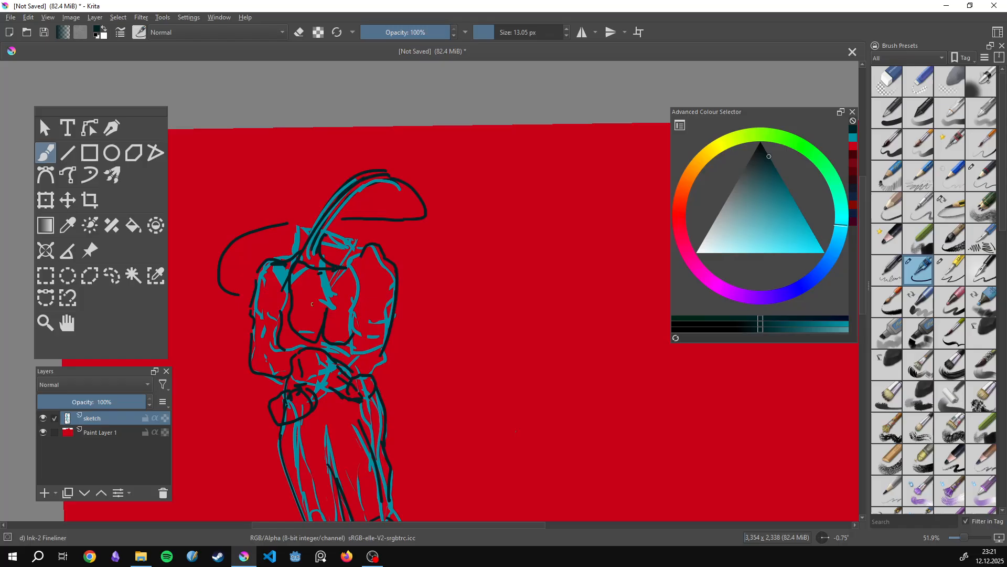
mouse_move(402, 307)
left_mouse_down()
mouse_move(424, 324)
mouse_move(382, 359)
left_mouse_up()
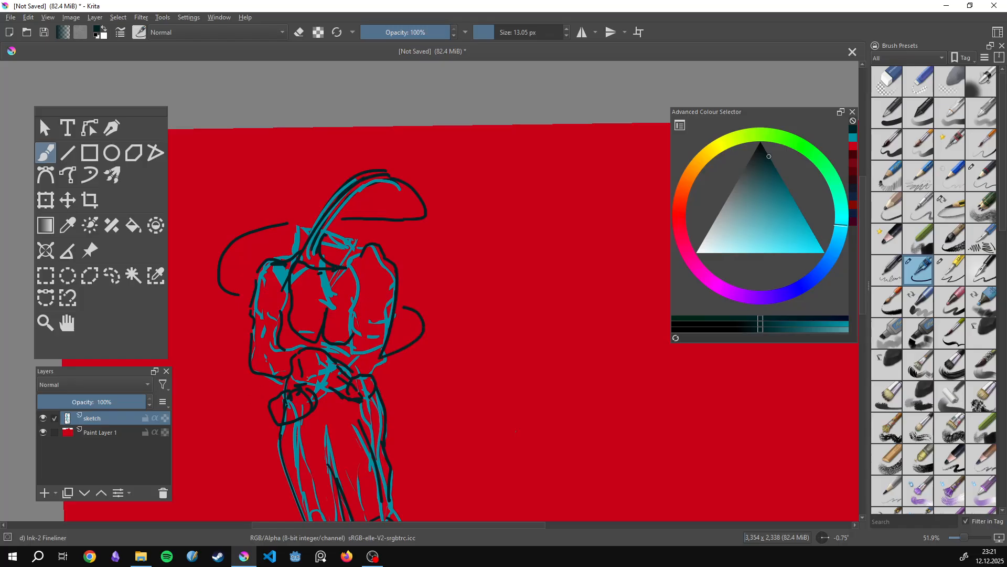
Draw the cable's hanging end beside the lower fist and a small box-shaped plug with round inner detail, using a 7.96 px brush.
mouse_move(247, 414)
left_mouse_down()
mouse_move(179, 435)
mouse_move(212, 463)
mouse_move(249, 374)
mouse_move(347, 348)
left_mouse_up()
mouse_move(304, 390)
left_mouse_down()
mouse_move(324, 434)
mouse_move(330, 390)
mouse_move(320, 382)
mouse_move(318, 413)
left_mouse_up()
key("ctrl+z")
left_click(316, 392)
left_click_drag(310, 366, 308, 423)
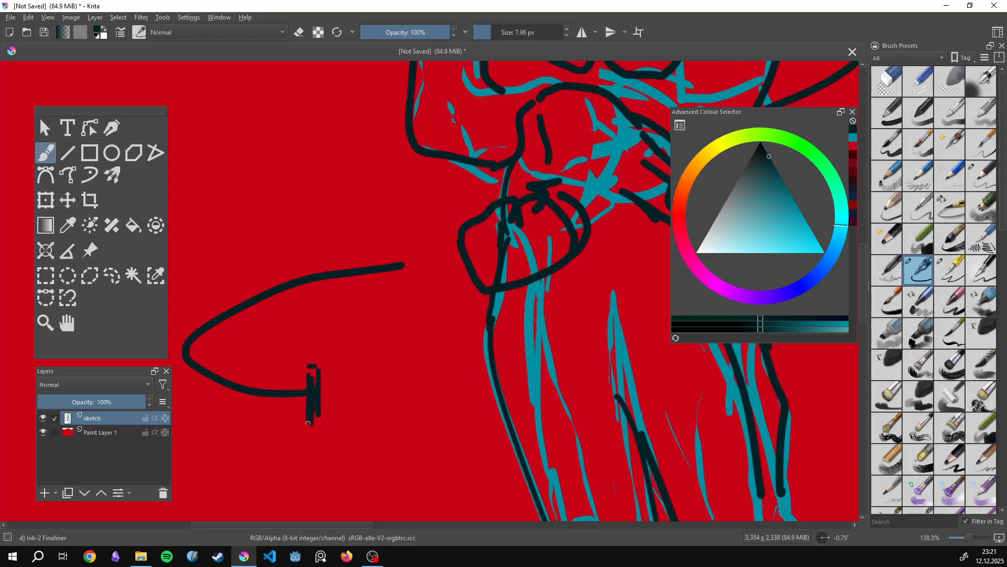
mouse_move(318, 370)
left_mouse_down()
mouse_move(367, 346)
mouse_move(357, 408)
mouse_move(341, 412)
mouse_move(338, 397)
mouse_move(340, 374)
mouse_move(354, 382)
mouse_move(347, 372)
mouse_move(339, 399)
mouse_move(363, 402)
left_mouse_up()
mouse_move(370, 376)
left_mouse_down()
mouse_move(329, 370)
mouse_move(358, 362)
mouse_move(331, 373)
mouse_move(332, 421)
mouse_move(318, 422)
mouse_move(359, 411)
left_mouse_up()
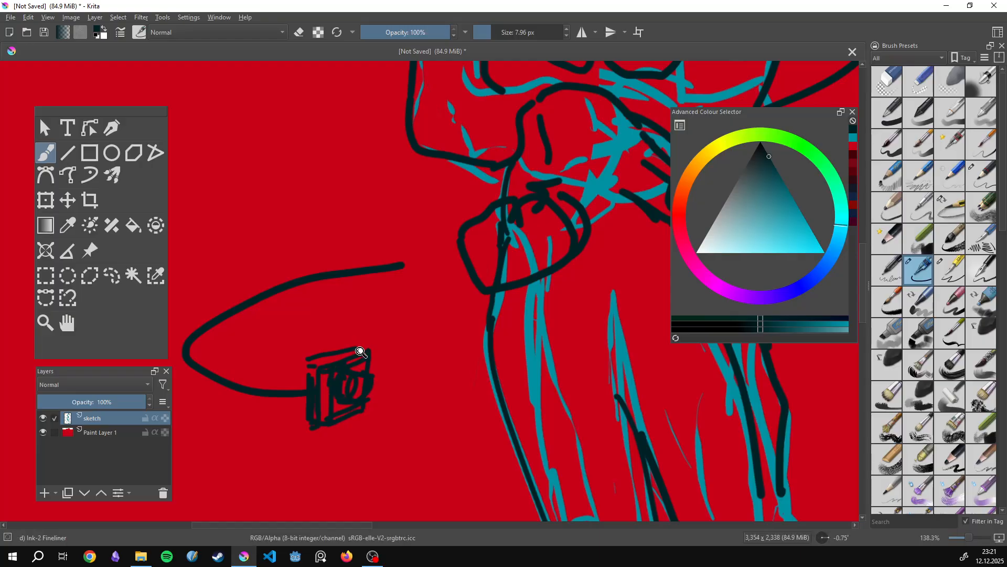
Thicken the hanging cable with a second line and join it to the lower fist.
left_click_drag(360, 353, 360, 419)
mouse_move(362, 336)
left_mouse_down()
mouse_move(362, 308)
mouse_move(320, 372)
mouse_move(330, 408)
mouse_move(240, 372)
mouse_move(330, 316)
left_mouse_up()
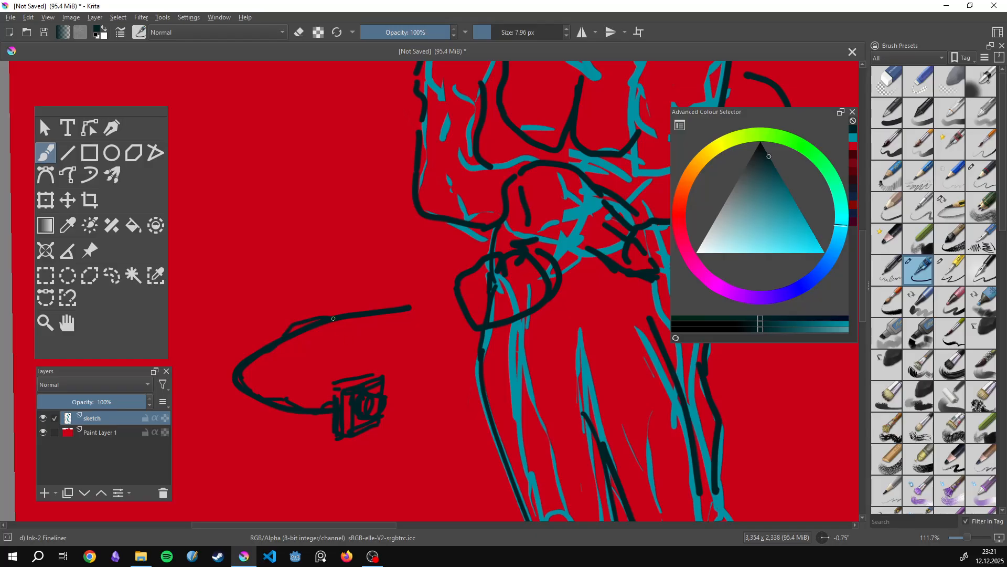
left_click_drag(413, 288, 367, 378)
left_click_drag(441, 328, 451, 263)
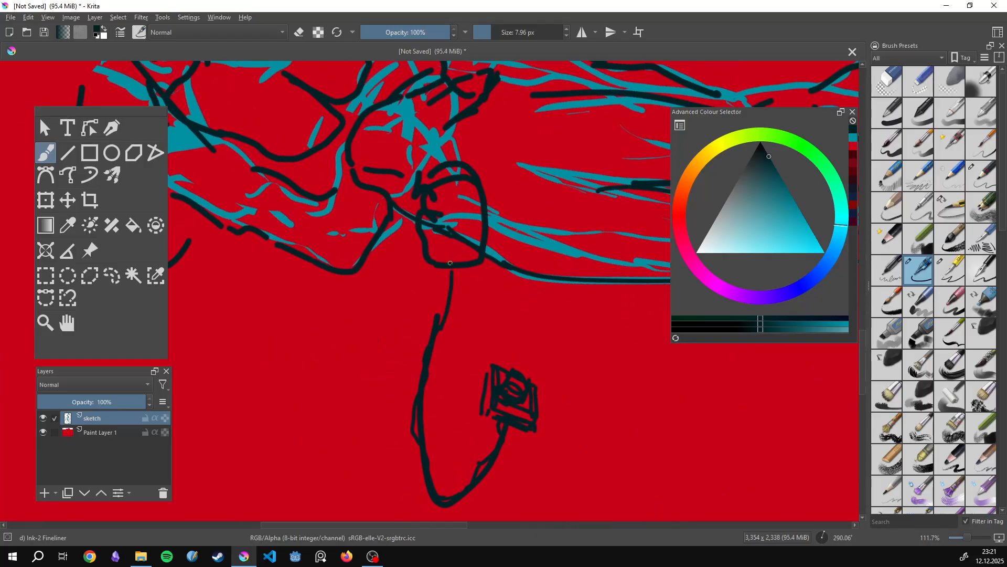
key("ctrl+z")
left_click_drag(440, 327, 457, 255)
mouse_move(446, 307)
left_mouse_down()
mouse_move(457, 266)
mouse_move(458, 289)
left_mouse_up()
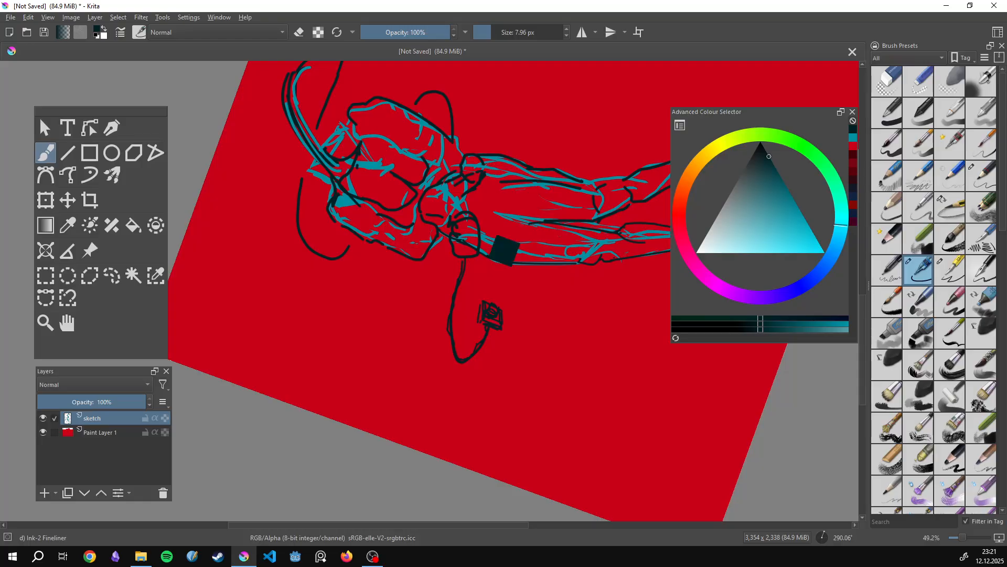
key("ctrl+z")
Add a second parallel line along the small cable loop outside the elbow.
left_click_drag(465, 124, 447, 207)
left_click_drag(441, 278, 440, 210)
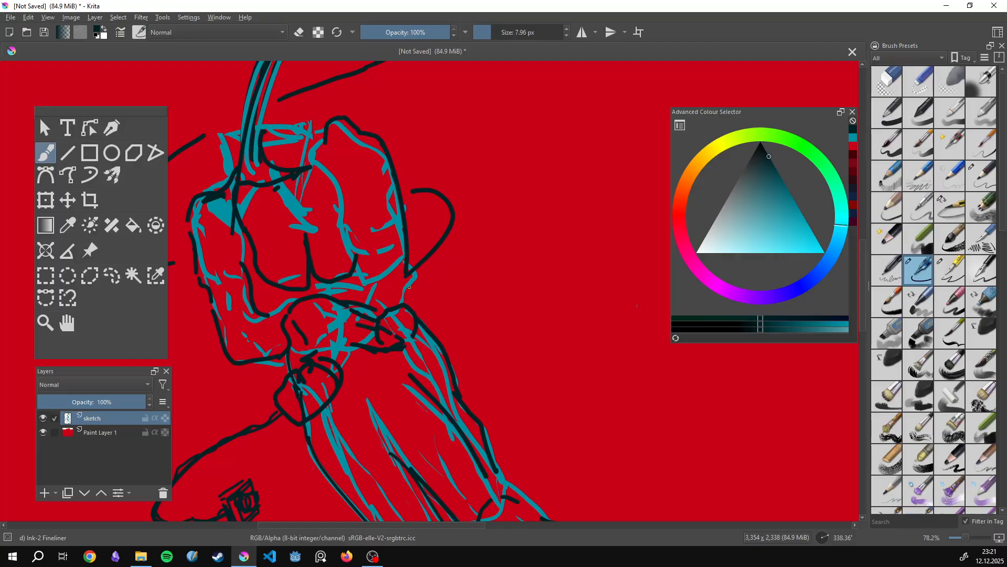
left_click(112, 276)
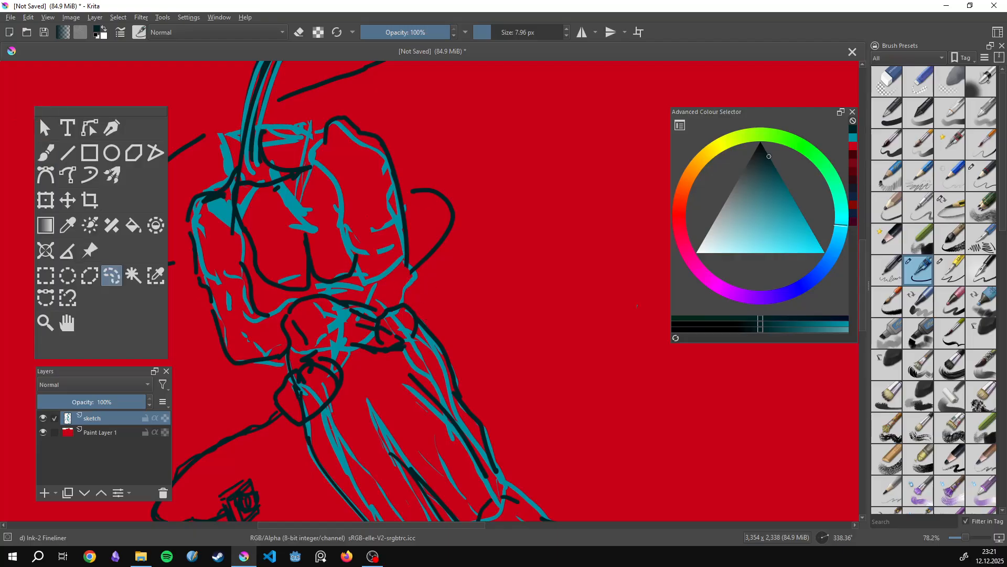
key("b")
left_click_drag(414, 273, 458, 212)
key("ctrl+z")
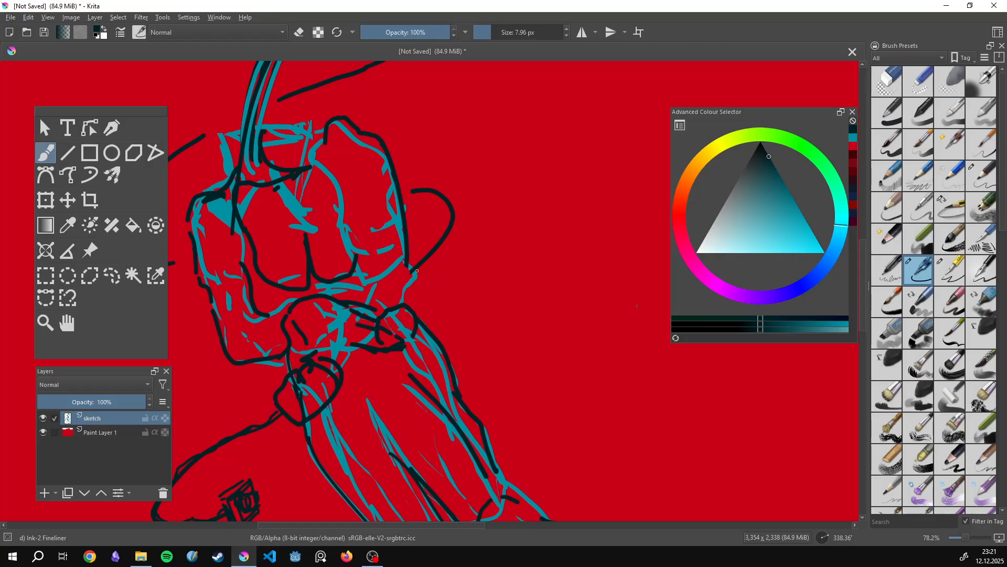
left_click_drag(417, 272, 455, 184)
key("ctrl+z")
left_click_drag(417, 273, 459, 215)
Thicken the large cable loop beside the shoulder, close it against the arm and connect it behind the neck to the arch.
left_click_drag(346, 238, 515, 286)
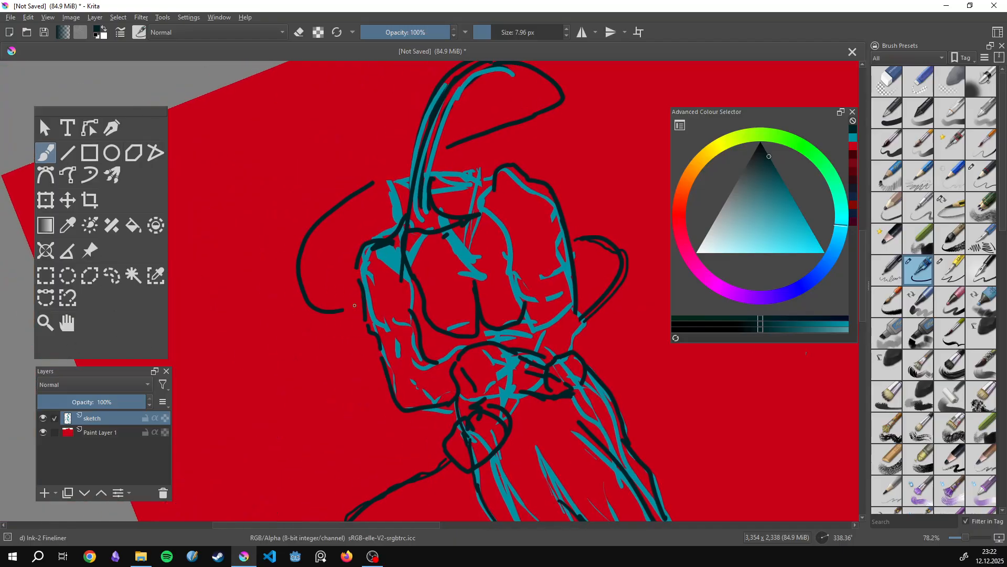
mouse_move(331, 310)
left_mouse_down()
mouse_move(315, 306)
mouse_move(304, 273)
left_mouse_up()
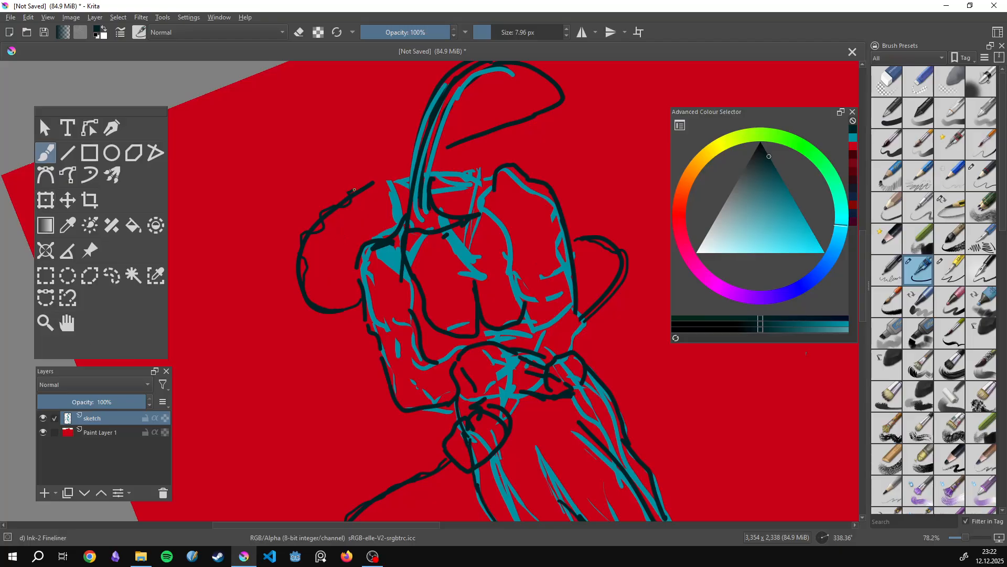
mouse_move(373, 183)
left_mouse_down()
mouse_move(398, 151)
mouse_move(417, 157)
mouse_move(454, 142)
mouse_move(392, 210)
left_mouse_up()
mouse_move(410, 177)
left_mouse_down()
mouse_move(451, 176)
mouse_move(442, 176)
left_mouse_up()
Ink the neck's sides, its oval opening around the cable strands and the slope down to the shoulder.
left_click_drag(327, 230, 327, 206)
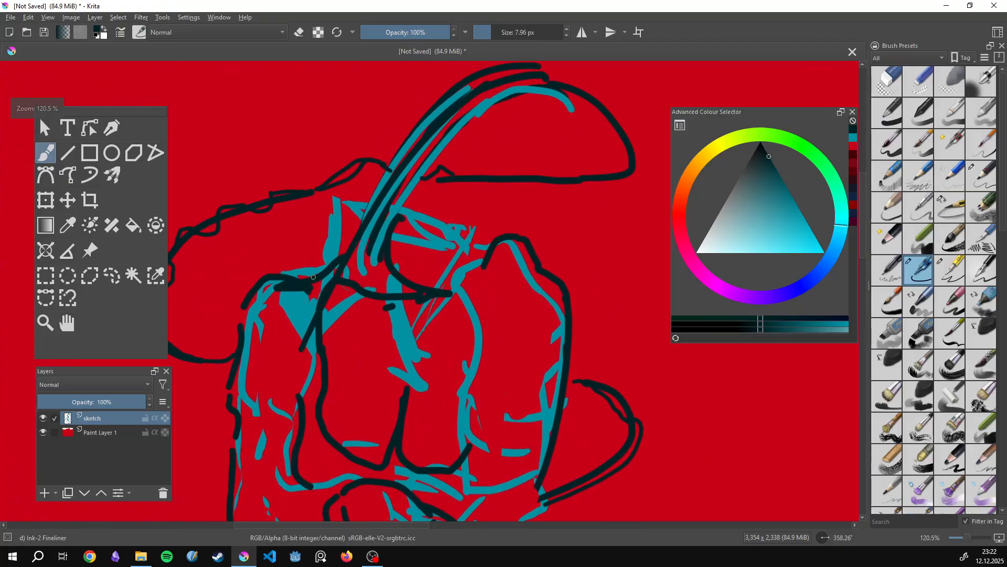
mouse_move(316, 274)
left_mouse_down()
mouse_move(338, 214)
mouse_move(327, 250)
left_mouse_up()
mouse_move(345, 205)
left_mouse_down()
mouse_move(357, 213)
mouse_move(363, 202)
left_mouse_up()
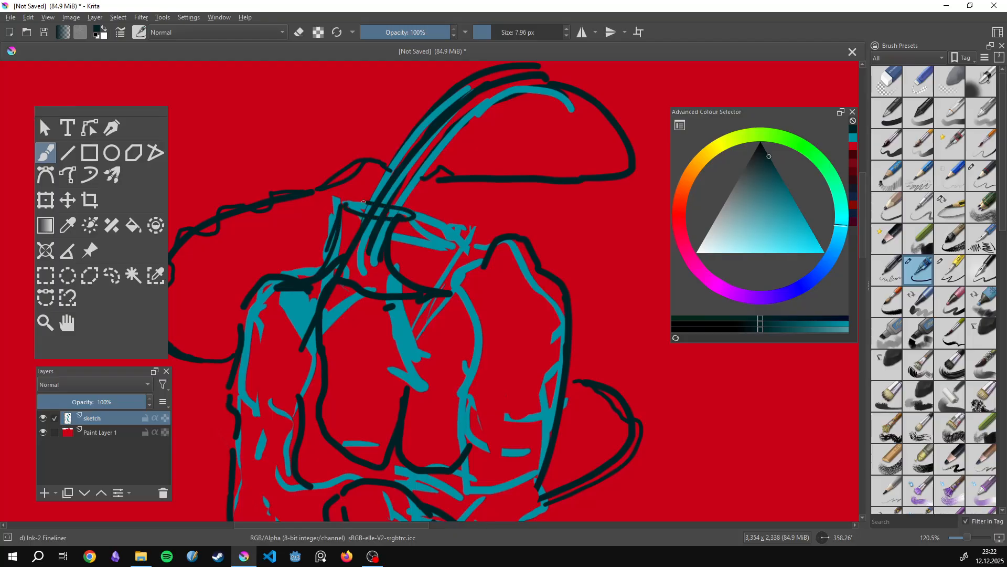
mouse_move(416, 223)
left_mouse_down()
mouse_move(406, 241)
mouse_move(418, 285)
left_mouse_up()
left_click_drag(422, 226, 371, 276)
key("ctrl+z")
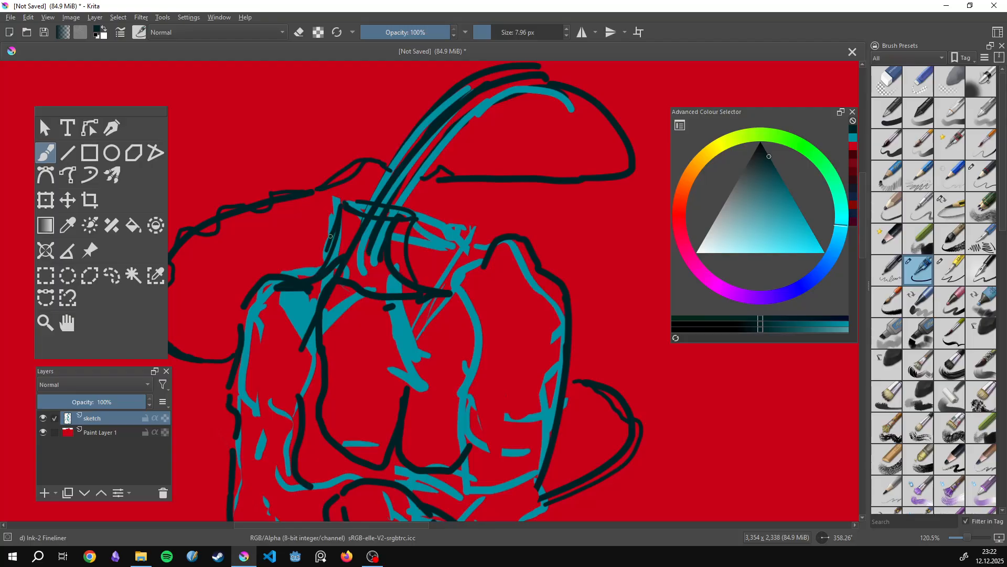
left_click_drag(330, 236, 273, 283)
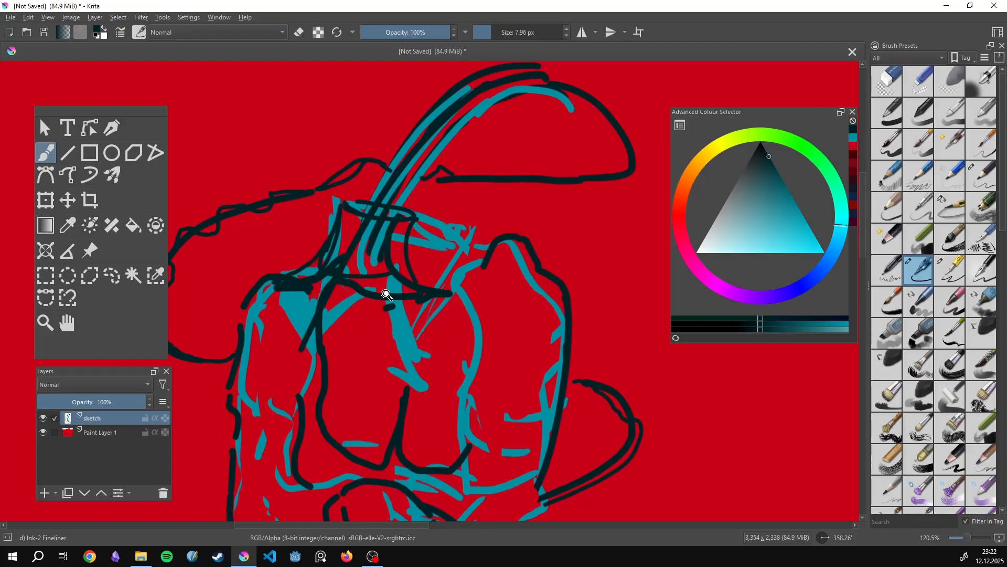
Ink the upper contours of the front thigh just below the lower fist.
scroll(391, 290, "down", 8)
scroll(441, 270, "up", 8)
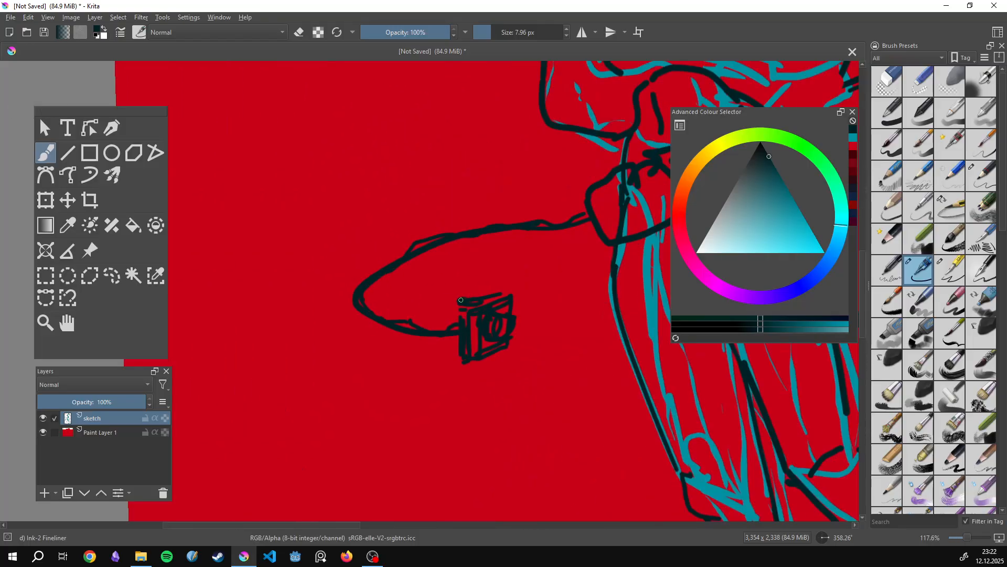
scroll(477, 278, "down", 4)
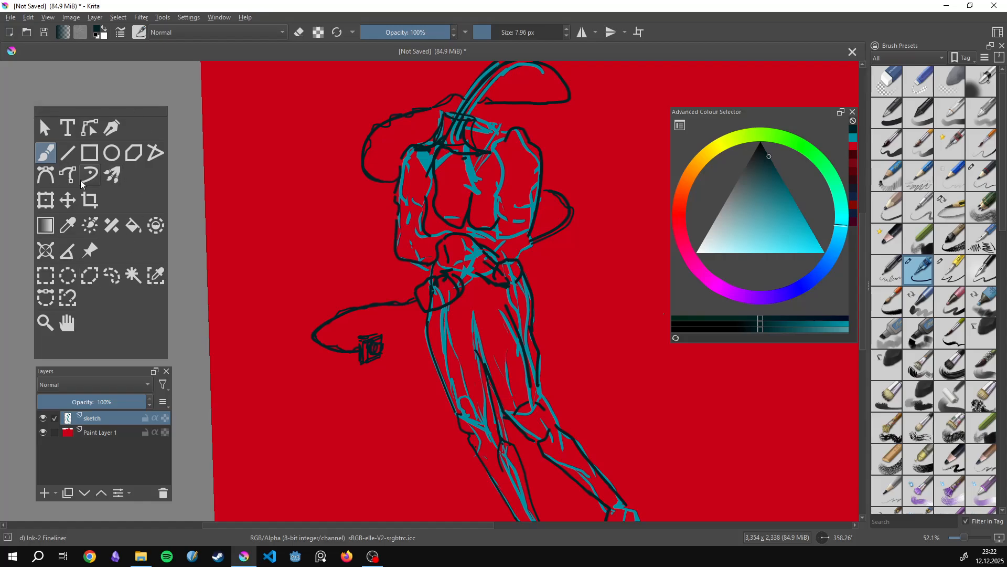
left_click_drag(412, 301, 282, 259)
mouse_move(384, 311)
left_mouse_down()
mouse_move(404, 307)
mouse_move(422, 332)
mouse_move(370, 277)
mouse_move(360, 280)
left_mouse_up()
left_click_drag(322, 288, 316, 312)
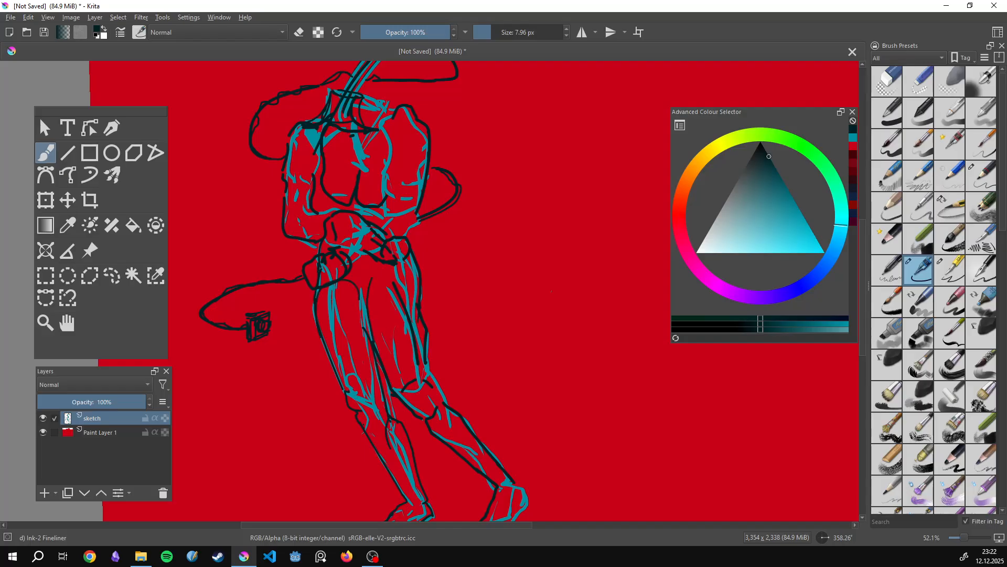
Ink the sides of the torso and the muscle and elbow lines inside both arms.
left_click_drag(381, 227, 398, 373)
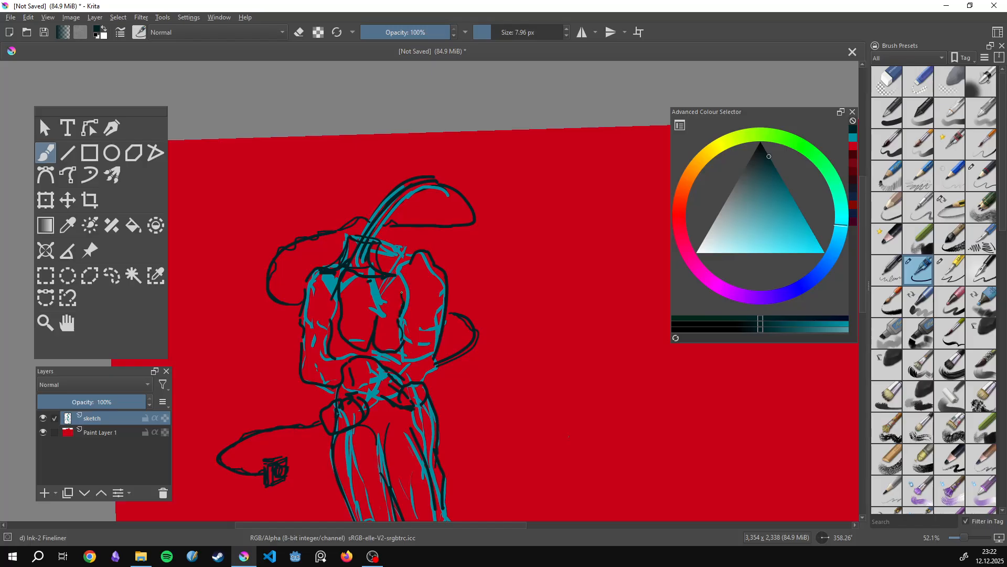
left_click_drag(402, 292, 400, 329)
left_click_drag(342, 307, 335, 329)
left_click_drag(334, 312, 304, 349)
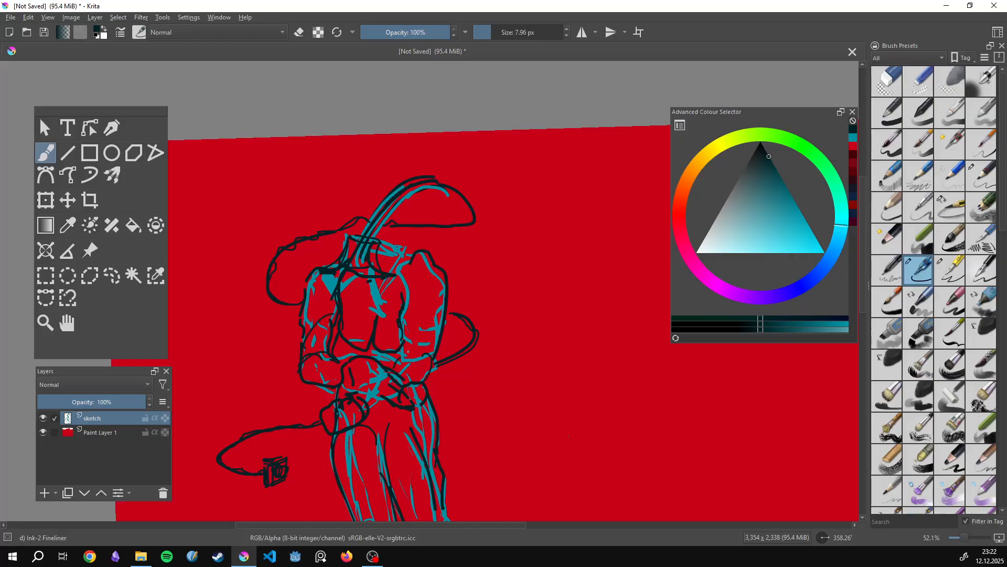
left_click_drag(438, 340, 404, 329)
left_click_drag(411, 310, 447, 281)
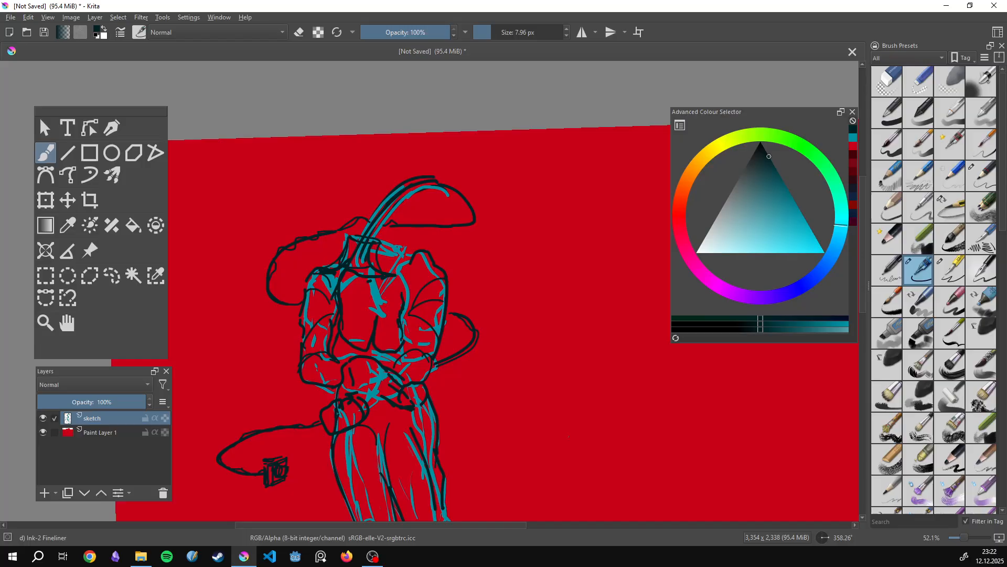
Ink small bumps and notches along the underside, tip and inner upper edge of the arched cable above the neck.
scroll(326, 305, "down", 4)
scroll(379, 280, "up", 4)
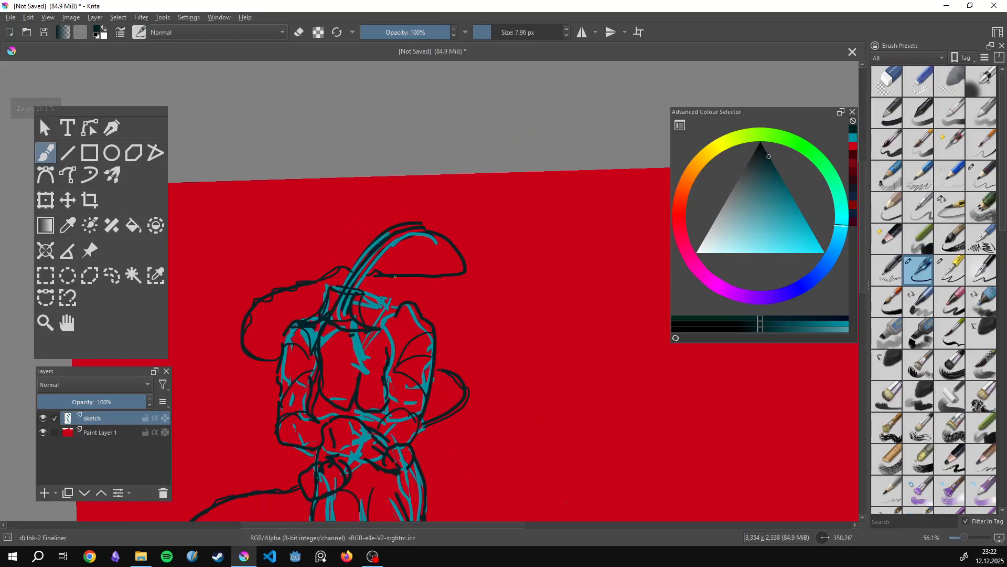
left_click_drag(398, 272, 418, 271)
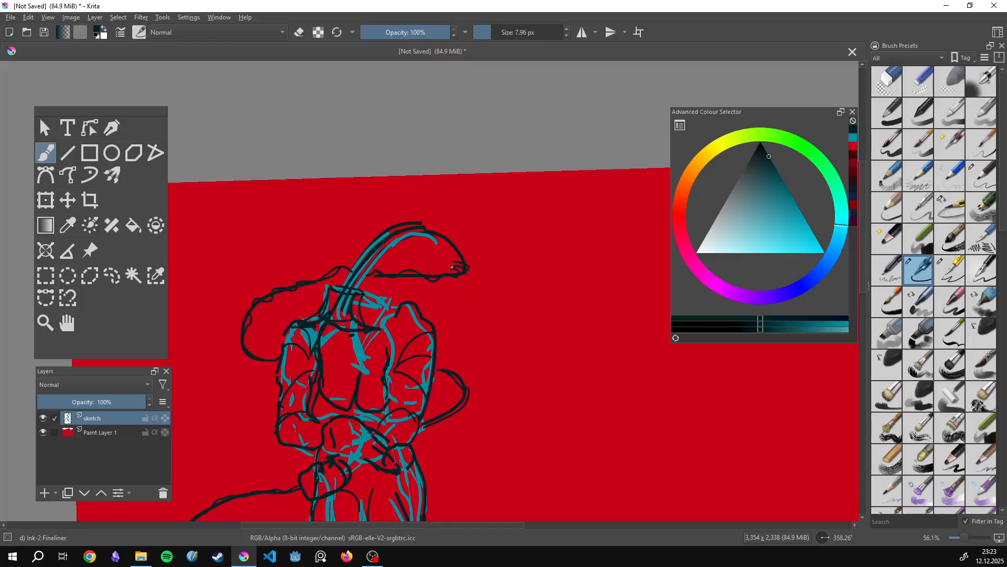
scroll(504, 247, "down", 4)
scroll(449, 228, "up", 5)
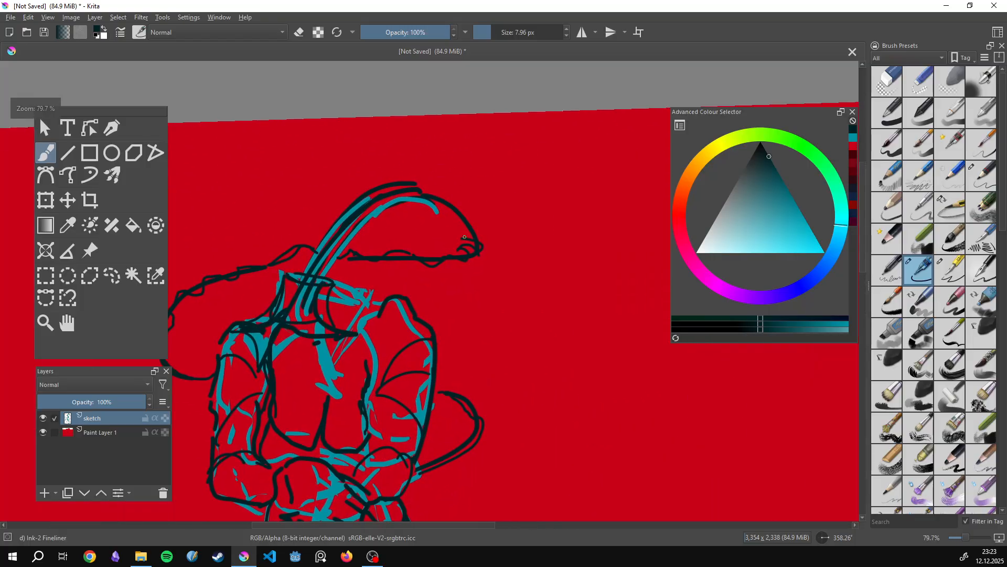
left_click_drag(465, 236, 469, 223)
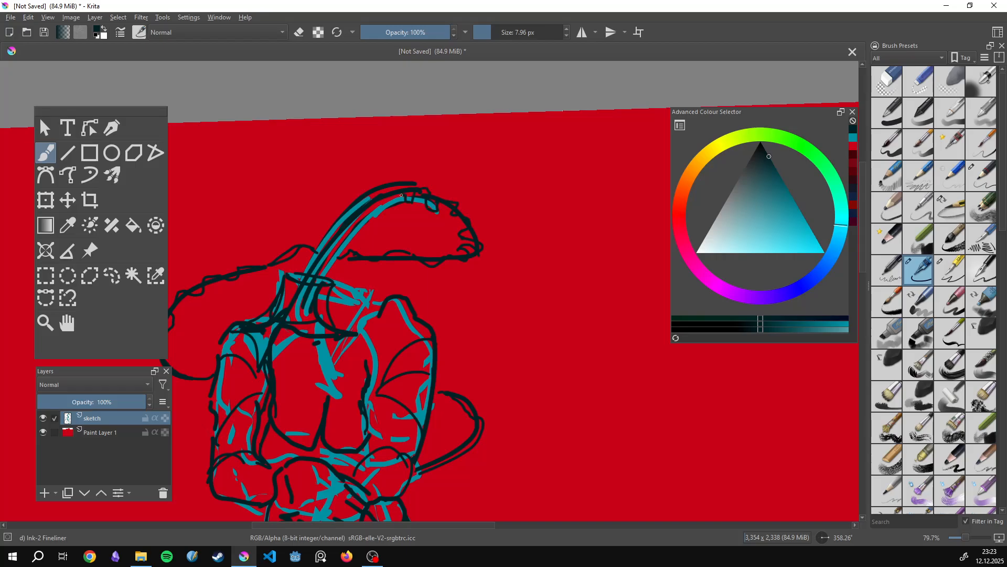
left_click_drag(401, 195, 374, 209)
Highlight the plug's vertical edges and upper rims with sampled light teal and pick a darker teal for the brush.
scroll(342, 242, "down", 4)
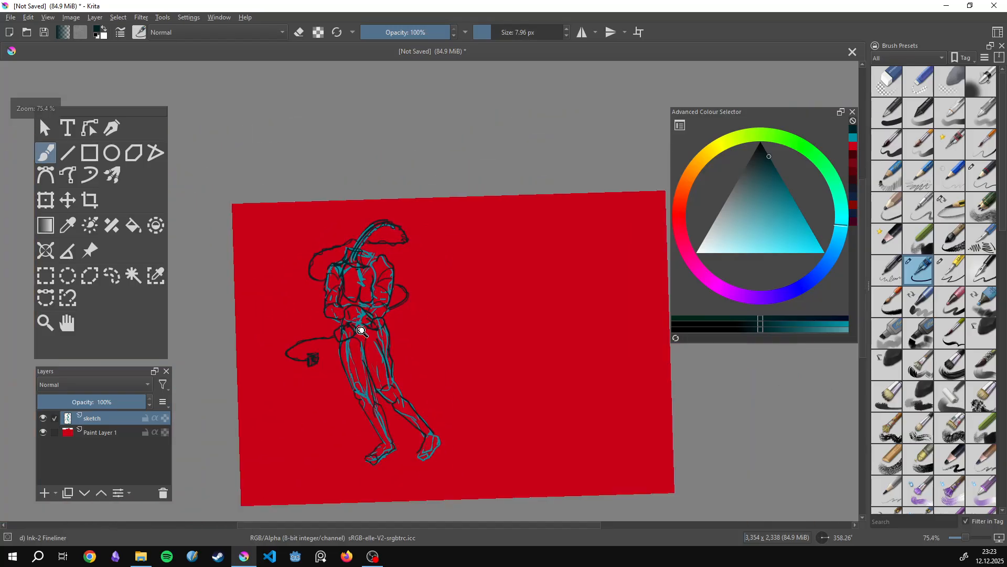
scroll(342, 242, "up", 5)
left_click(521, 348, "ctrl")
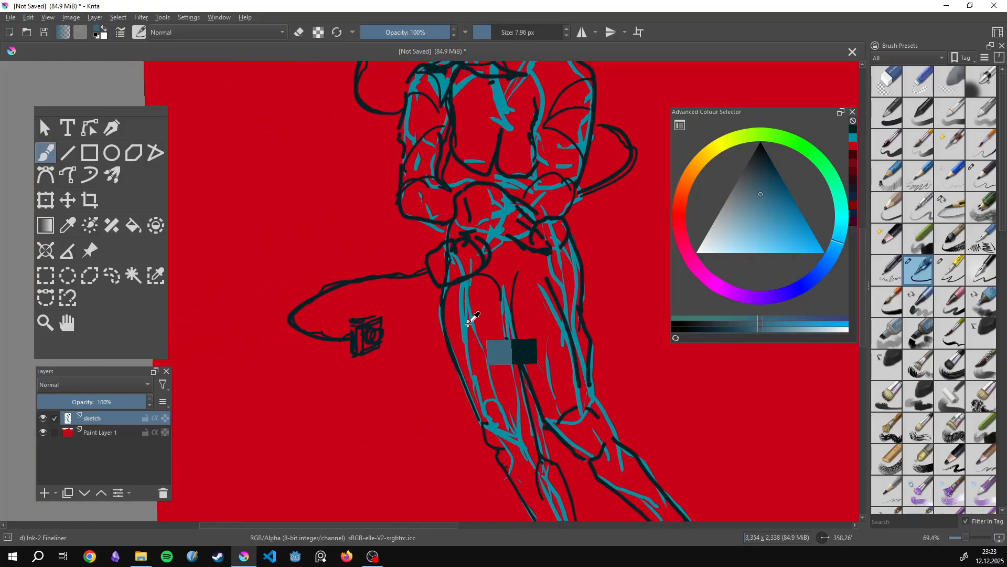
scroll(387, 353, "up", 7)
left_click_drag(351, 228, 348, 320)
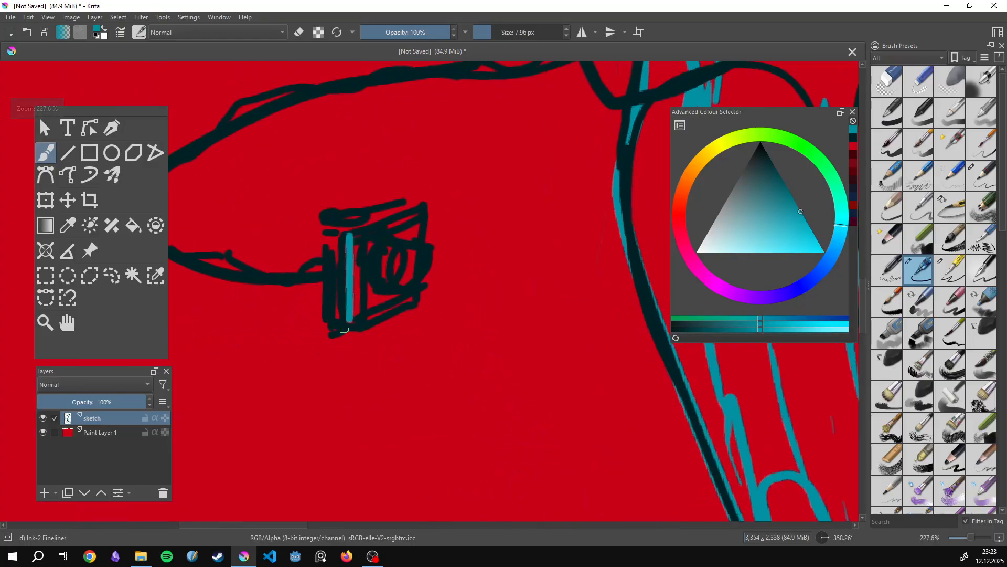
mouse_move(348, 231)
left_mouse_down()
mouse_move(409, 215)
mouse_move(417, 229)
left_mouse_up()
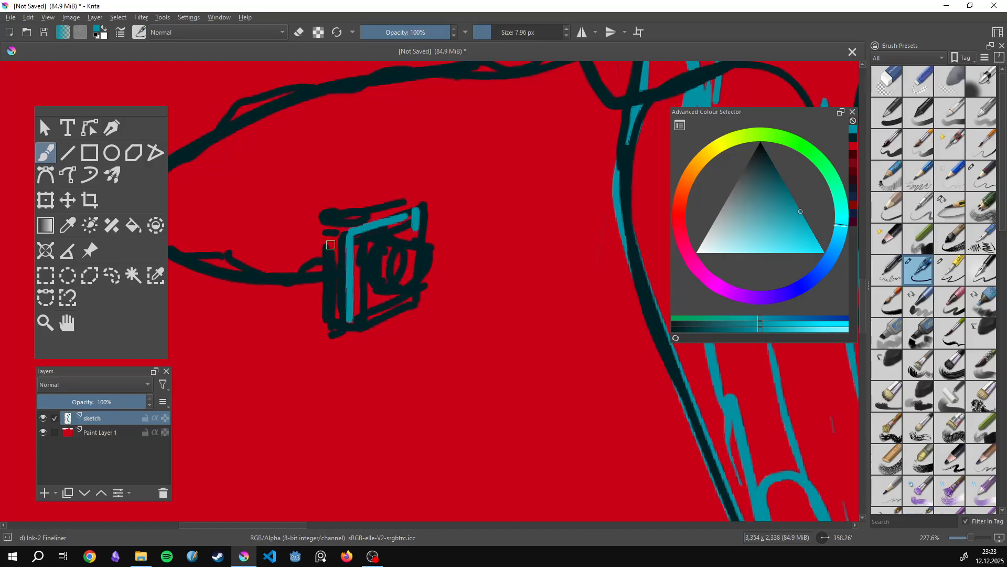
left_click_drag(323, 227, 330, 315)
mouse_move(329, 230)
left_mouse_down()
mouse_move(349, 231)
mouse_move(359, 213)
left_mouse_up()
left_click(362, 220, "ctrl")
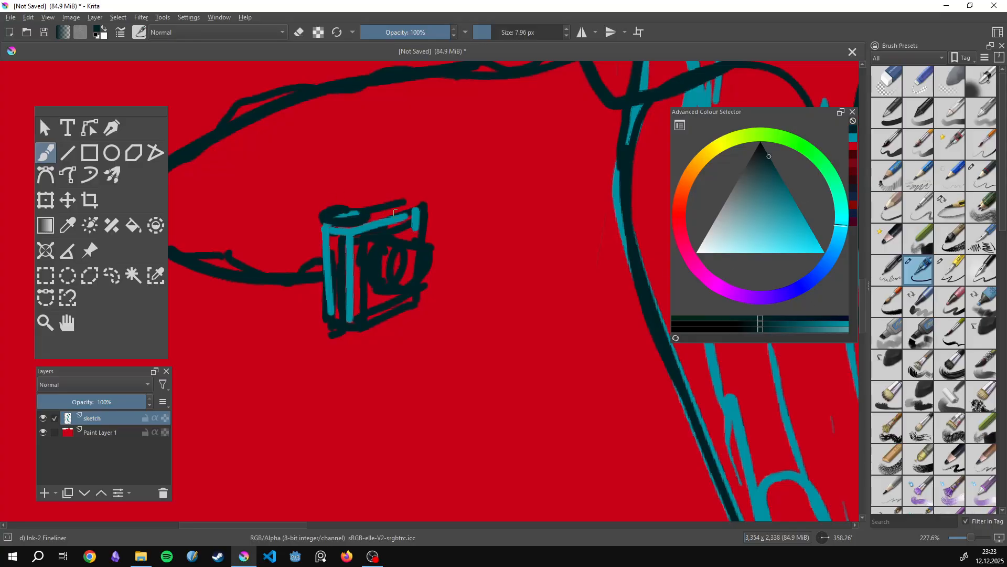
left_click_drag(737, 196, 785, 184)
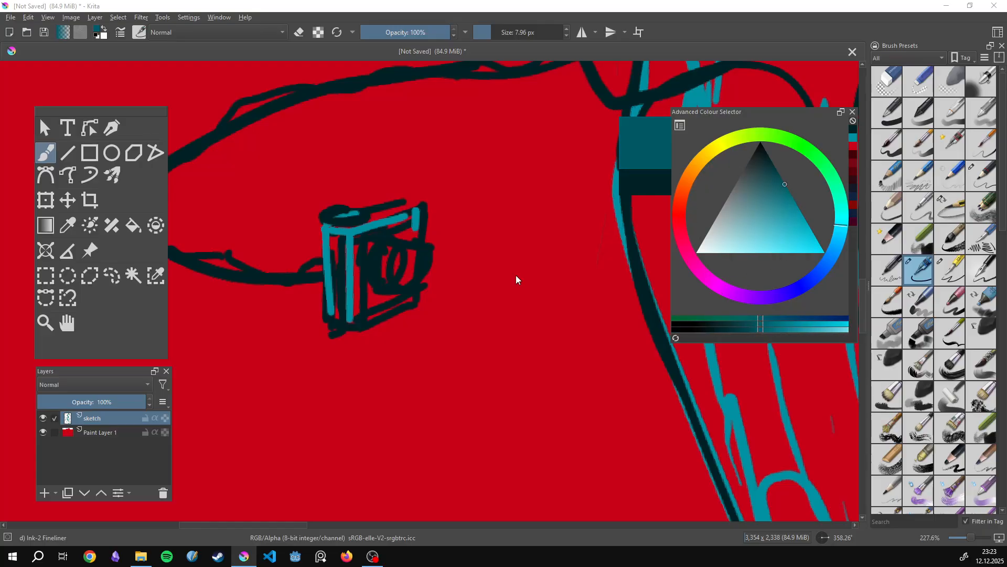
Select the lower leg and foot on the plug side, then move and rotate them to rejoin the knee at a new angle.
left_click_drag(445, 320, 428, 252)
left_click_drag(427, 251, 439, 360)
key("l")
mouse_move(414, 288)
left_mouse_down()
mouse_move(461, 398)
mouse_move(461, 346)
left_mouse_up()
key("t")
left_click_drag(471, 248, 448, 266)
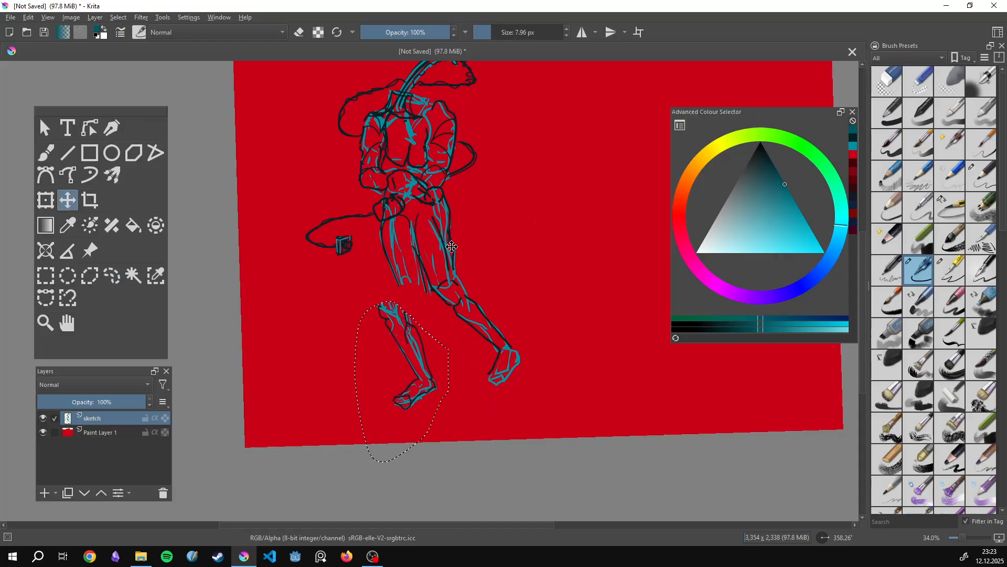
key("ctrl+t")
left_click_drag(432, 220, 501, 267)
left_click_drag(420, 340, 401, 321)
left_click_drag(414, 247, 375, 241)
left_click_drag(396, 321, 438, 335)
left_click_drag(444, 436, 446, 454)
Select the outstretched leg's shin and foot, then shift and rotate them down and away from the knee.
key("l")
mouse_move(526, 325)
left_mouse_down()
mouse_move(472, 286)
mouse_move(455, 347)
mouse_move(549, 361)
mouse_move(553, 317)
mouse_move(534, 323)
mouse_move(539, 331)
left_mouse_up()
key("ctrl+t")
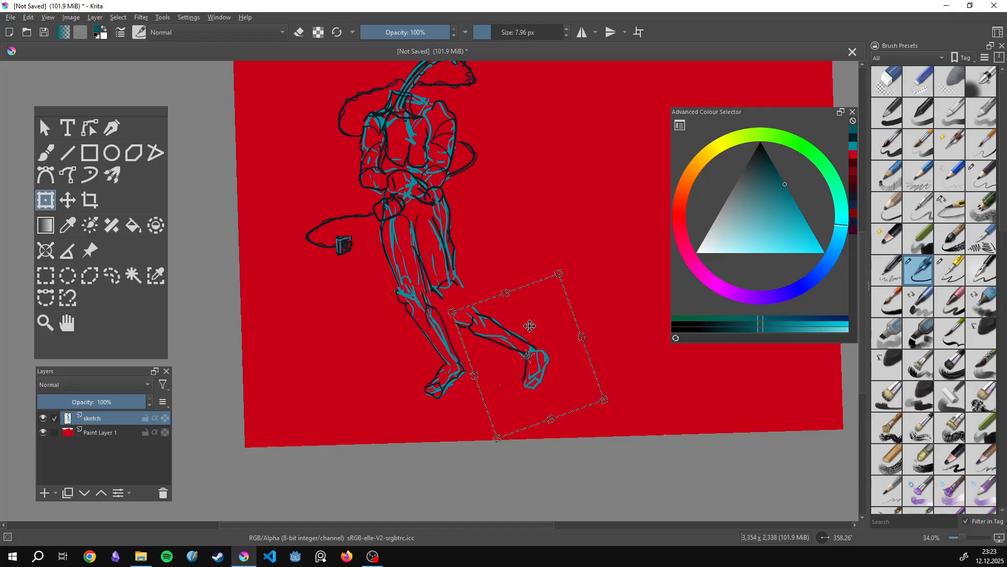
left_click_drag(539, 260, 547, 265)
mouse_move(540, 418)
left_mouse_down()
mouse_move(545, 442)
mouse_move(535, 412)
left_mouse_up()
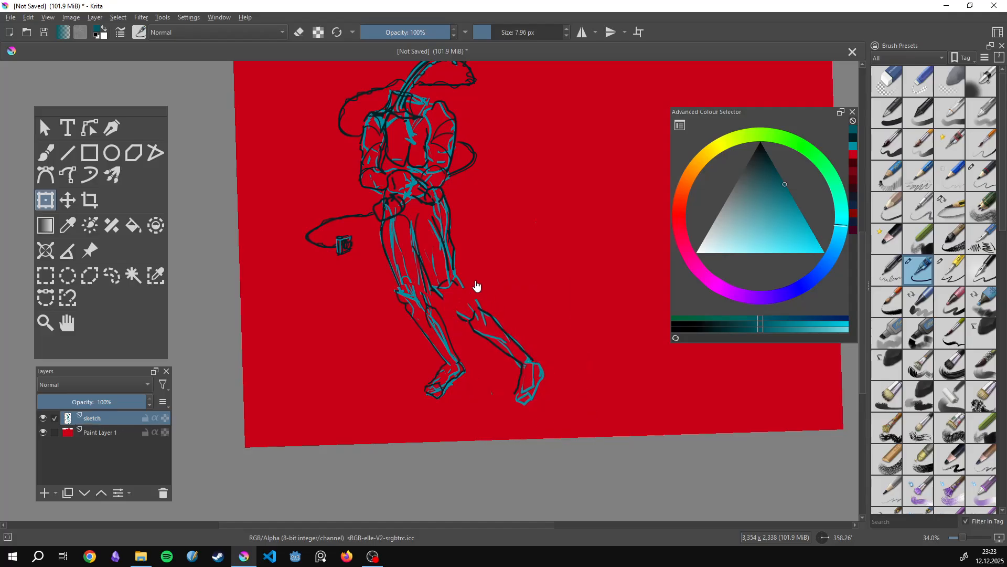
Ink a round kneecap in dark teal on the outstretched leg and bridge the gap to its shin, using 14.44 px for the upper contour.
key("b")
left_click_drag(455, 279, 450, 232)
left_click(418, 298, "ctrl")
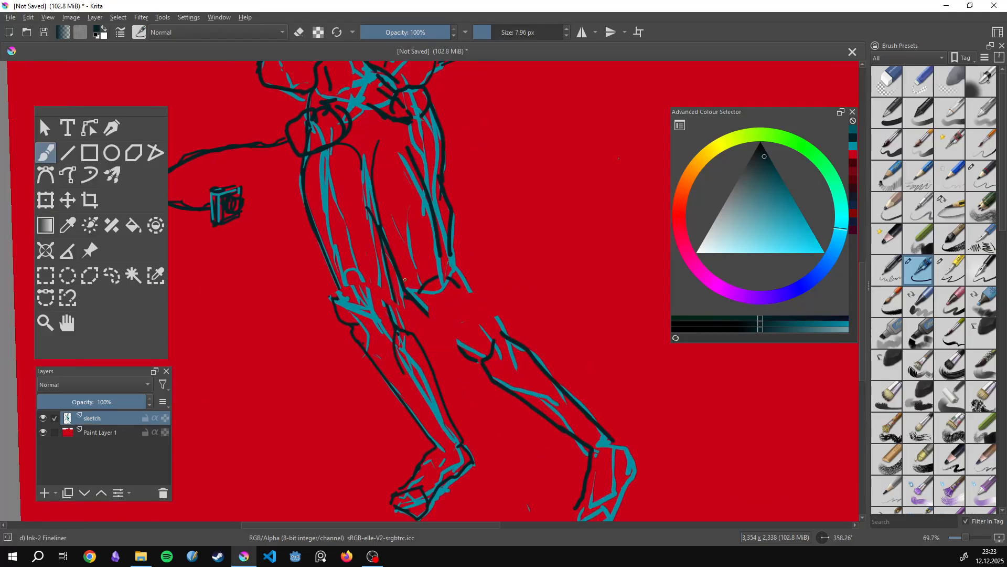
mouse_move(407, 298)
left_mouse_down()
mouse_move(433, 316)
mouse_move(411, 296)
mouse_move(439, 309)
left_mouse_up()
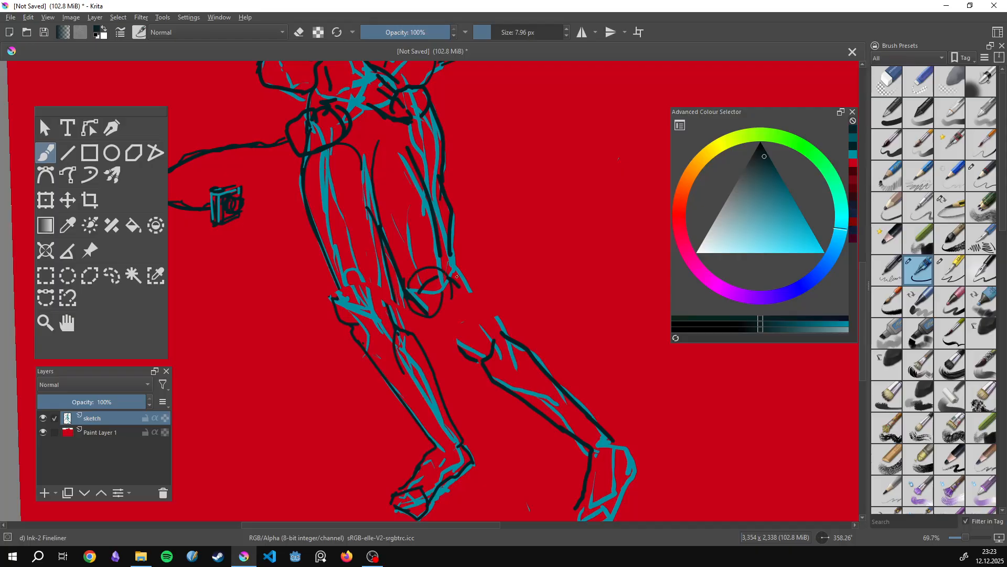
left_click_drag(456, 276, 475, 367)
left_click_drag(482, 294, 543, 381)
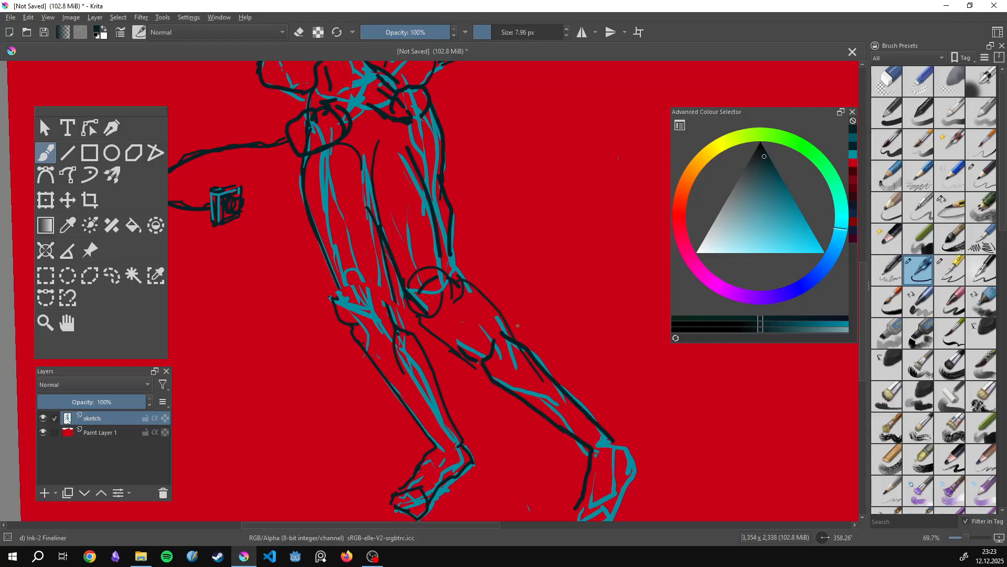
key("ctrl+z")
mouse_move(456, 287)
left_mouse_down("shift")
mouse_move(541, 346)
mouse_move(576, 405)
left_mouse_up("shift")
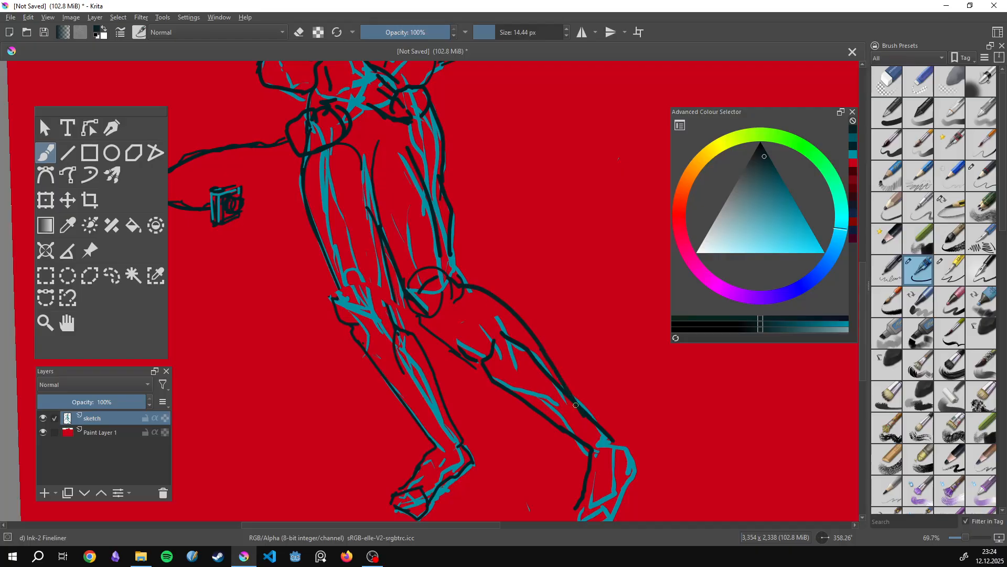
Ink a curved line below the outstretched leg's knee and a calf contour on the plug-side leg.
left_click_drag(446, 334, 480, 300)
mouse_move(401, 333)
left_mouse_down()
mouse_move(429, 343)
mouse_move(451, 408)
left_mouse_up()
mouse_move(446, 334)
left_mouse_down()
mouse_move(484, 303)
mouse_move(522, 457)
left_mouse_up()
left_click_drag(483, 326, 484, 214)
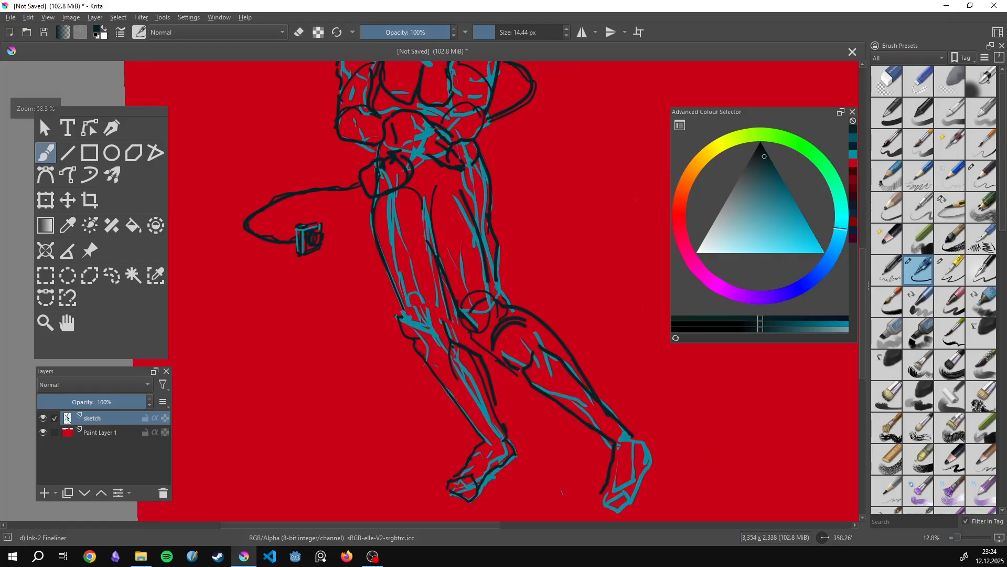
Delete the old calf underside lines on the outstretched leg and redraw that contour down toward the ankle.
key("l")
mouse_move(520, 366)
left_mouse_down()
mouse_move(590, 435)
mouse_move(516, 354)
mouse_move(542, 395)
mouse_move(601, 440)
left_mouse_up()
key("Delete")
key("ctrl+shift+a")
key("b")
key("ctrl+z")
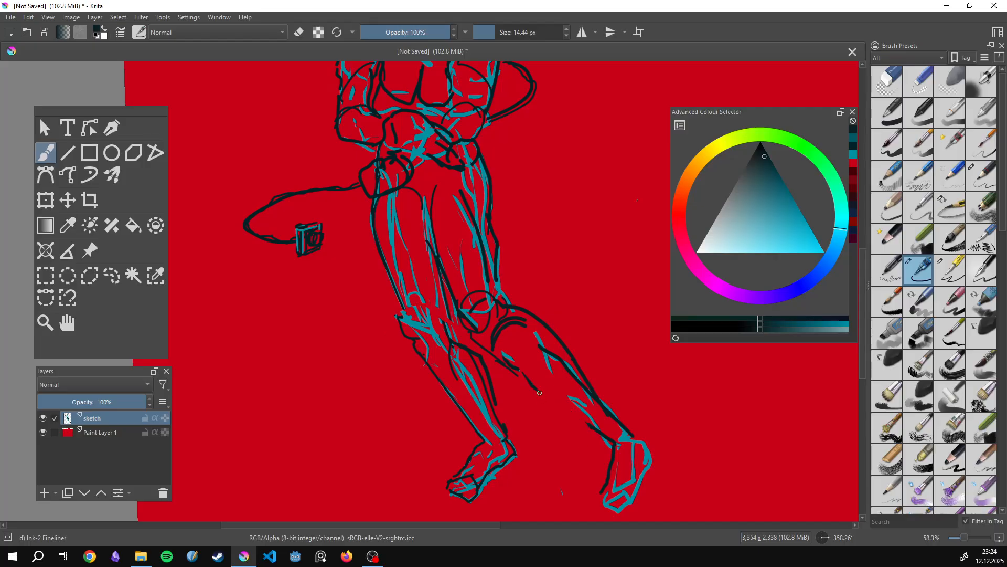
left_click_drag(539, 392, 599, 425)
left_click_drag(576, 384, 631, 496)
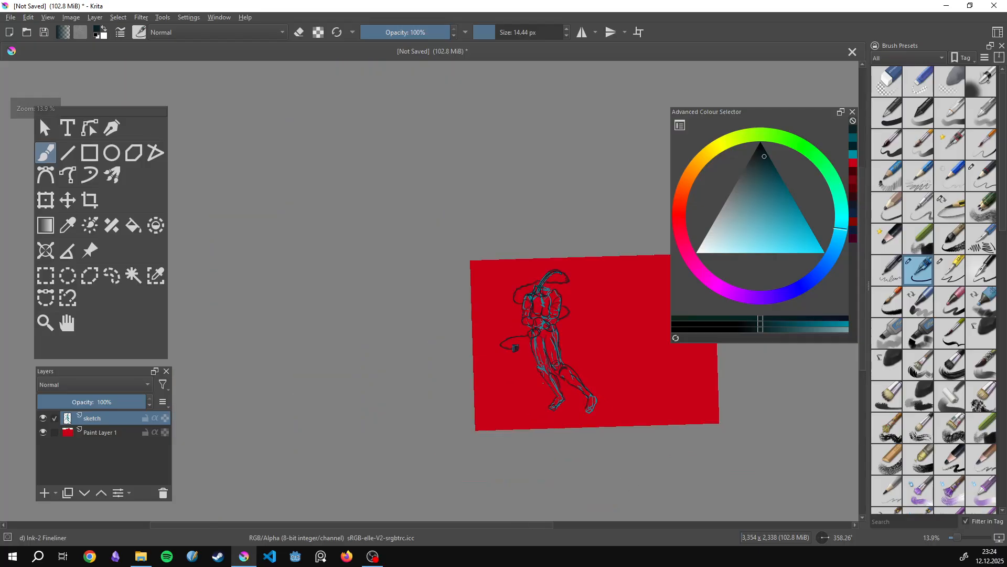
Draw wavy squiggles across the plug's cable and out from the opposite hip.
left_click_drag(557, 335, 520, 236)
left_click_drag(479, 289, 492, 337)
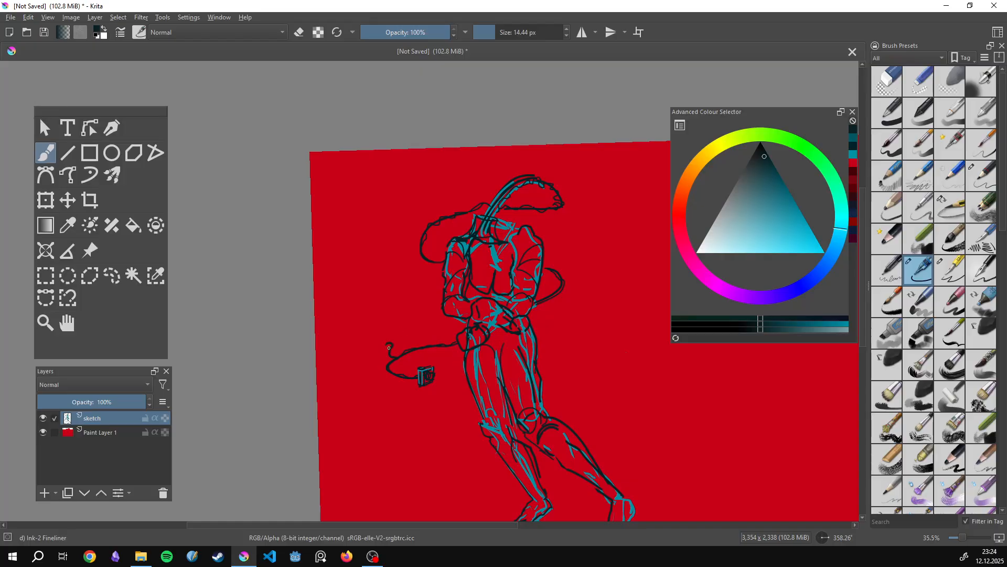
left_click_drag(379, 348, 389, 327)
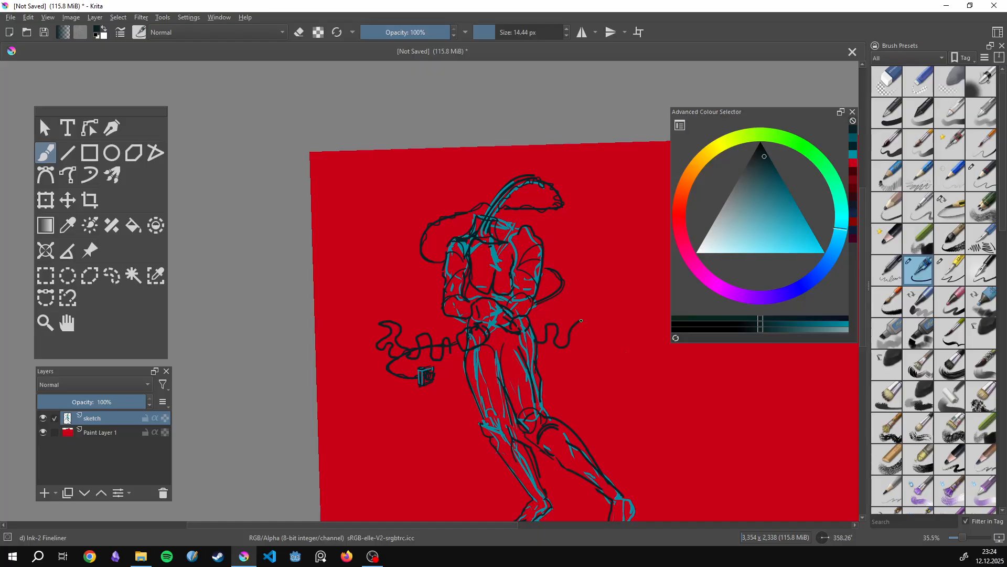
Draw large wavy outlines around both sides and the top of the upper body, thickening them with a 27.31 px brush.
mouse_move(614, 276)
left_mouse_down()
mouse_move(611, 237)
mouse_move(587, 204)
left_mouse_up()
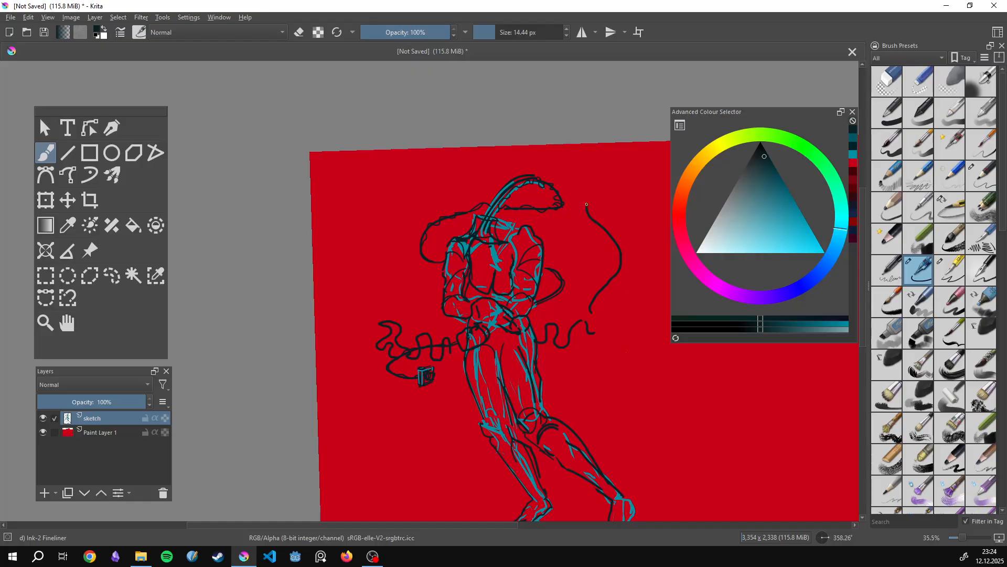
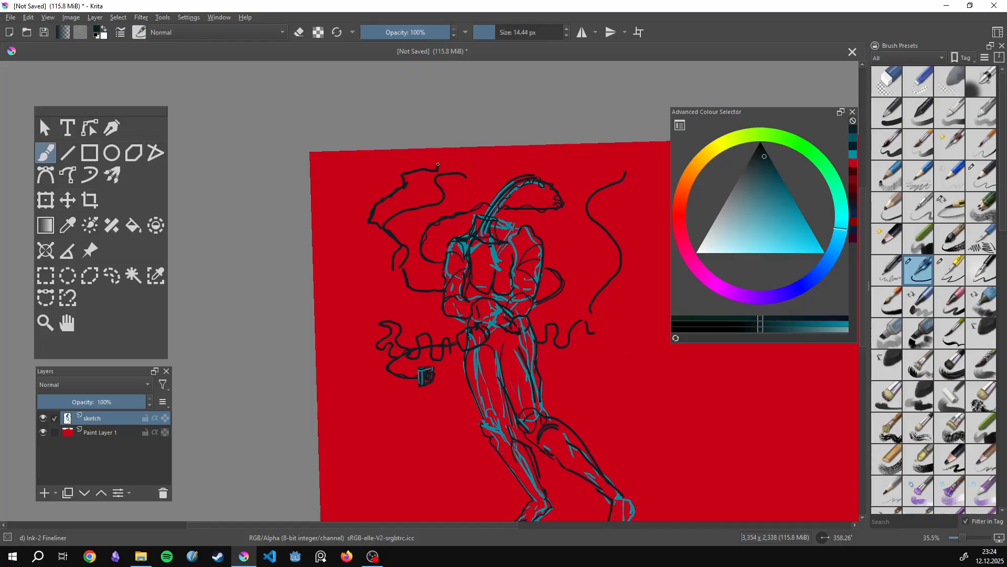
mouse_move(409, 182)
left_mouse_down()
mouse_move(375, 254)
mouse_move(376, 238)
mouse_move(399, 293)
mouse_move(427, 303)
left_mouse_up()
mouse_move(585, 282)
left_mouse_down()
mouse_move(569, 247)
mouse_move(593, 246)
mouse_move(610, 199)
mouse_move(607, 184)
mouse_move(551, 167)
left_mouse_up()
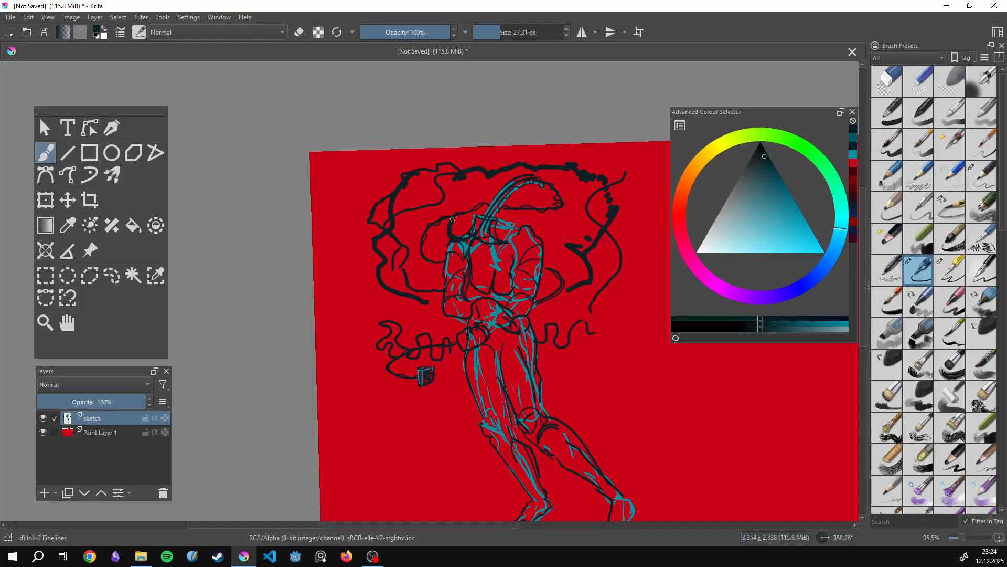
Trace light teal strands inside the wavy outline and up from the shoulder, then reinforce its outer edge opposite the plug in dark teal.
left_click(519, 235, "ctrl")
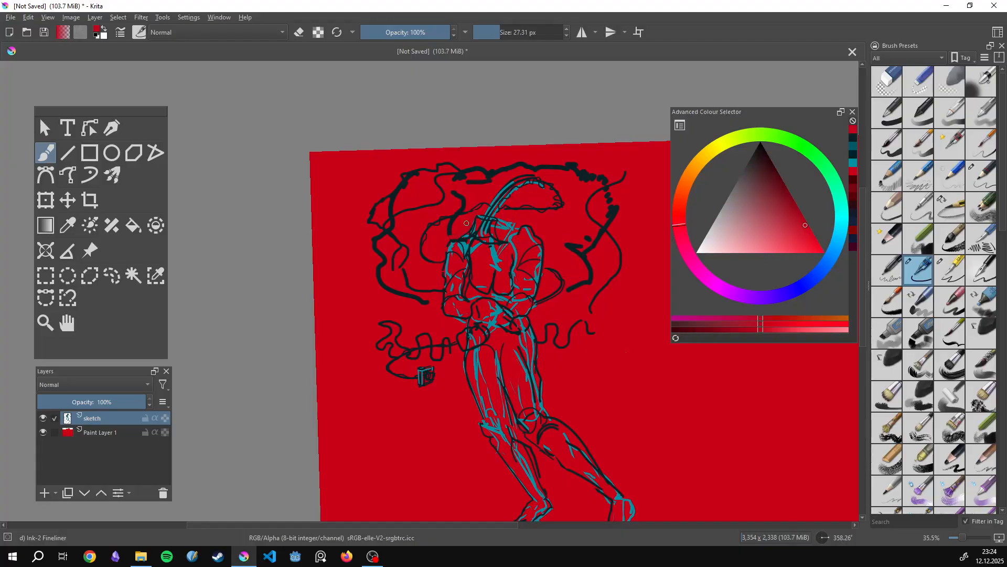
left_click(488, 234, "ctrl")
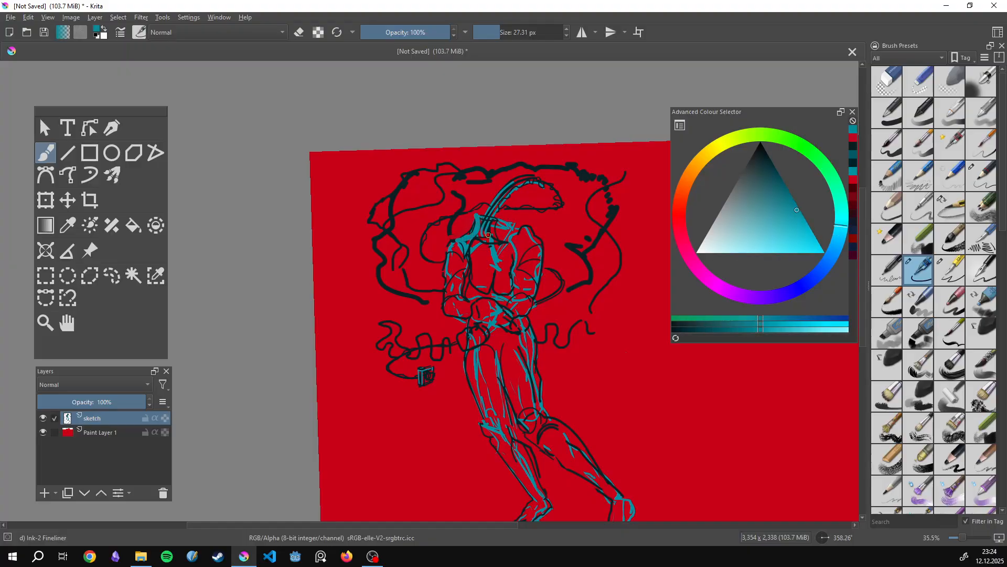
left_click_drag(452, 242, 456, 217)
mouse_move(385, 201)
left_mouse_down()
mouse_move(394, 252)
mouse_move(427, 296)
left_mouse_up()
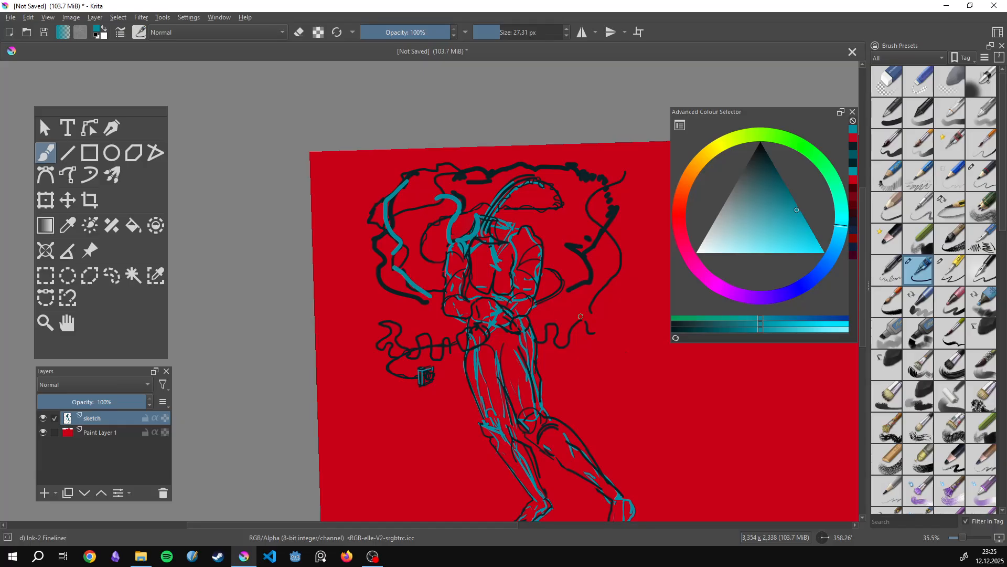
mouse_move(541, 321)
left_mouse_down()
mouse_move(593, 262)
mouse_move(590, 226)
mouse_move(558, 181)
mouse_move(536, 181)
left_mouse_up()
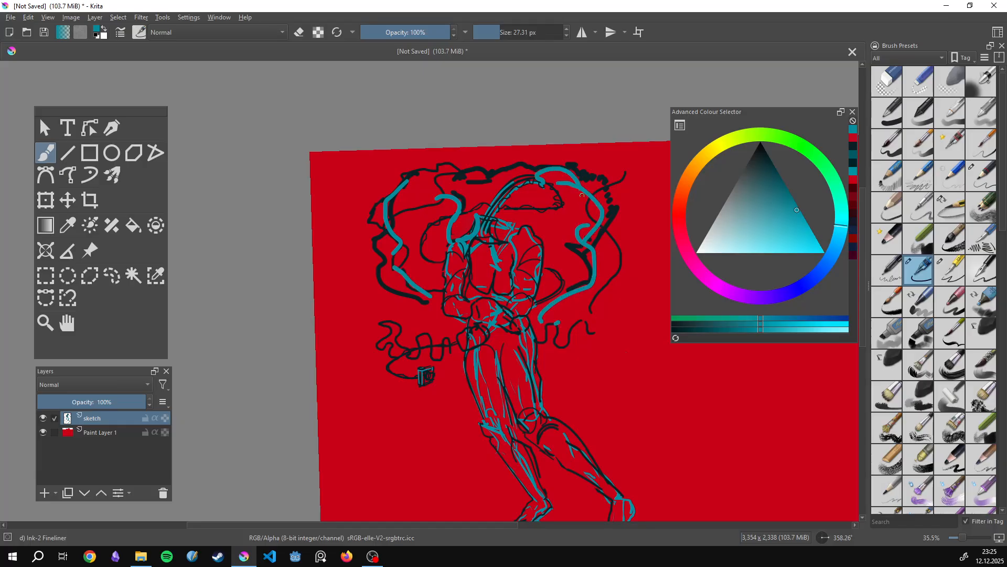
left_click(613, 222, "ctrl")
left_click_drag(613, 223, 584, 288)
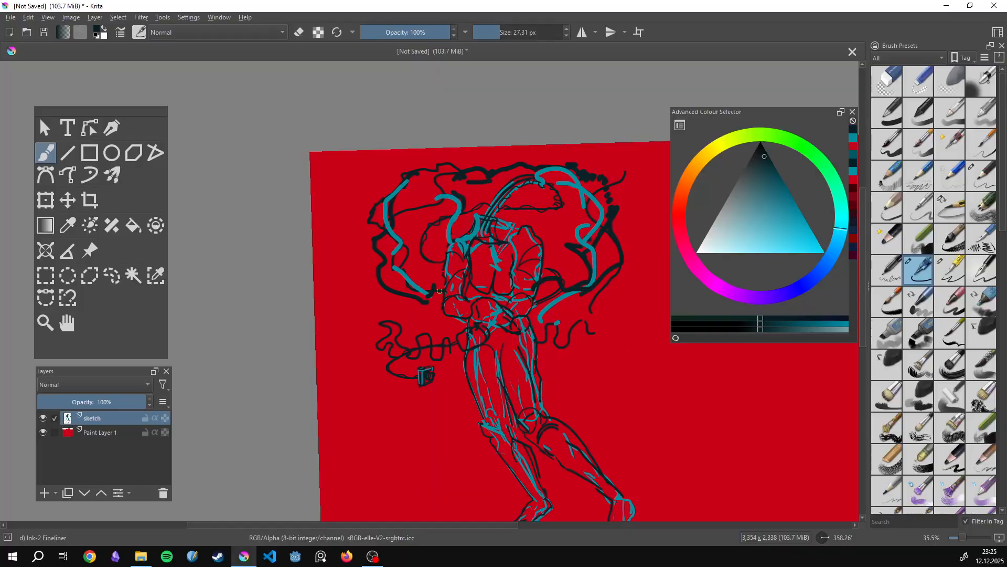
Select the lower part of the wavy outline on the plug side and transform it into a shorter, compressed shape.
key("l")
mouse_move(435, 295)
left_mouse_down()
mouse_move(417, 231)
mouse_move(349, 248)
mouse_move(407, 328)
mouse_move(444, 296)
mouse_move(410, 233)
left_mouse_up()
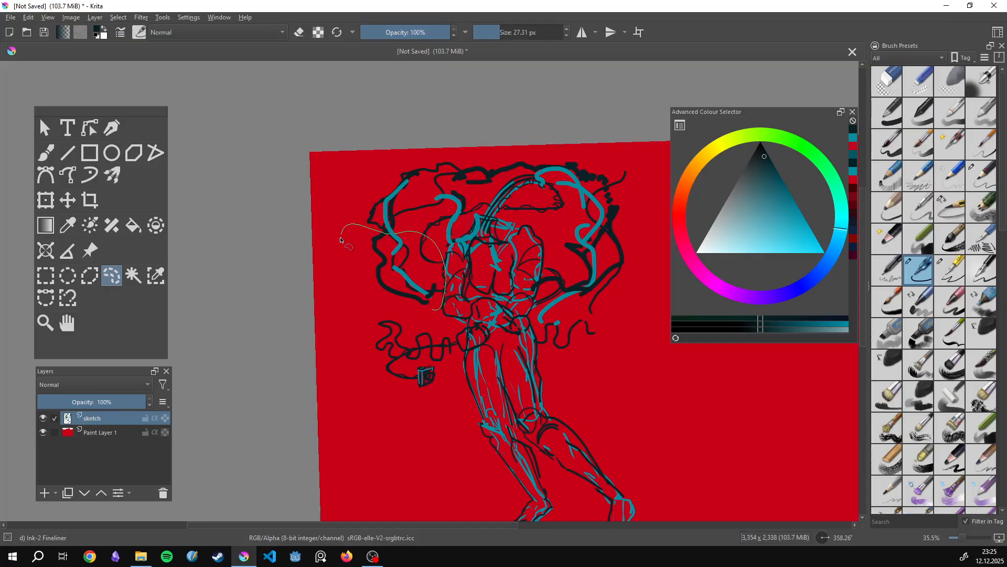
mouse_move(340, 239)
left_mouse_down()
mouse_move(363, 255)
mouse_move(382, 306)
mouse_move(441, 292)
mouse_move(411, 224)
mouse_move(366, 235)
mouse_move(373, 300)
mouse_move(434, 325)
mouse_move(401, 321)
mouse_move(400, 275)
left_mouse_up()
key("ctrl+z")
key("ctrl+t")
key("Return")
left_click_drag(508, 282, 398, 269)
scroll(487, 273, "up", 1)
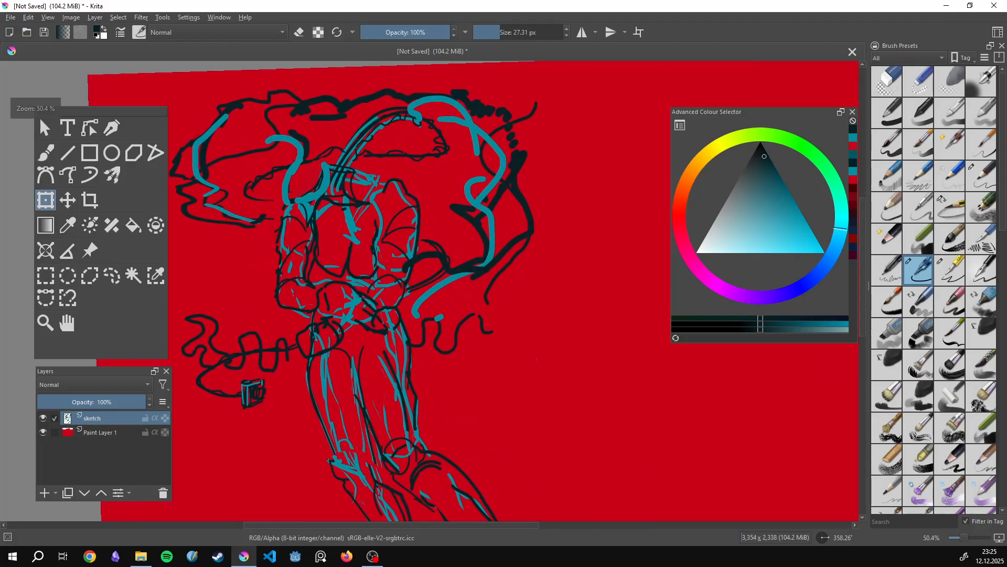
Try to select and transform the wavy outline beside the arm opposite the plug.
key("l")
mouse_move(556, 219)
left_mouse_down()
mouse_move(505, 162)
mouse_move(430, 229)
left_mouse_up()
mouse_move(406, 305)
left_mouse_down()
mouse_move(452, 331)
mouse_move(627, 133)
mouse_move(605, 169)
left_mouse_up()
left_click(483, 239)
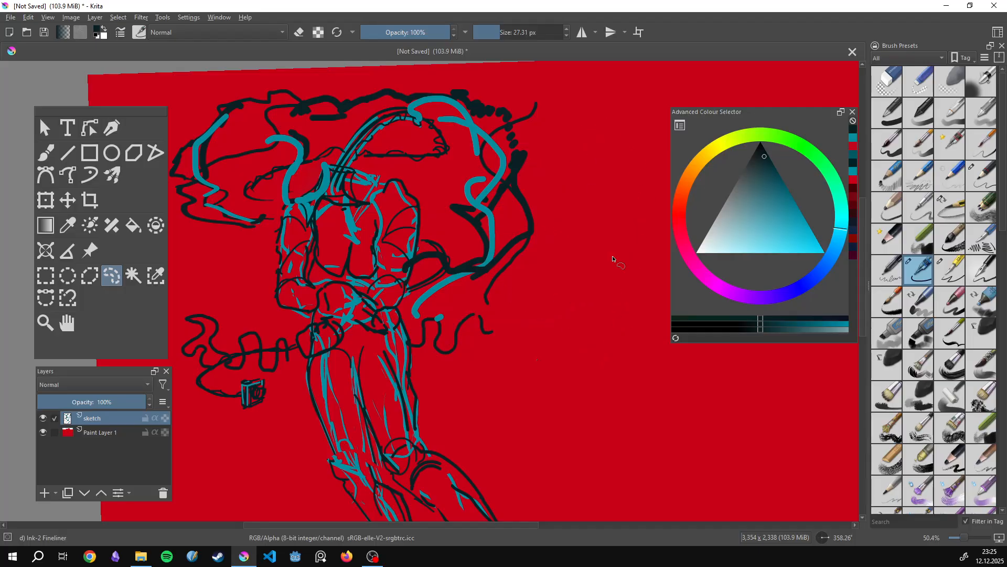
left_click_drag(617, 245, 582, 120)
mouse_move(531, 274)
left_mouse_down()
mouse_move(560, 178)
mouse_move(503, 231)
mouse_move(411, 362)
mouse_move(457, 212)
left_mouse_up()
key("ctrl+t")
mouse_move(523, 183)
left_mouse_down()
mouse_move(550, 215)
mouse_move(552, 200)
mouse_move(474, 162)
mouse_move(420, 286)
mouse_move(582, 307)
mouse_move(596, 204)
left_mouse_up()
key("ctrl+z")
key("ctrl+z")
key("ctrl+z")
Select the lower wavy outline beside the arm opposite the plug and compress it upward into a shorter shape.
key("l")
key("ctrl+shift+a")
mouse_move(503, 173)
left_mouse_down()
mouse_move(514, 265)
mouse_move(507, 199)
left_mouse_up()
mouse_move(529, 159)
left_mouse_down()
mouse_move(434, 167)
mouse_move(409, 248)
left_mouse_up()
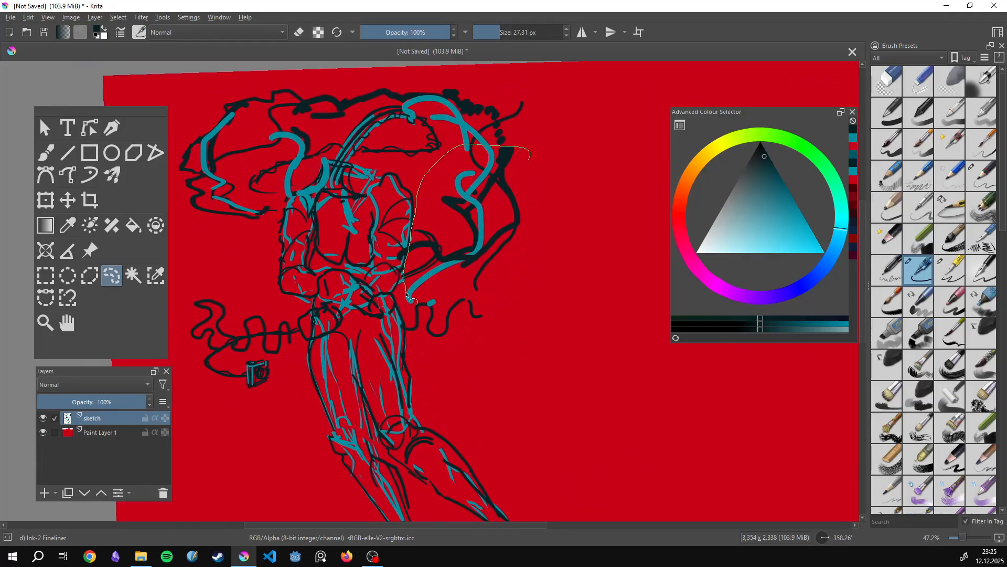
mouse_move(417, 307)
left_mouse_down()
mouse_move(556, 315)
mouse_move(572, 183)
left_mouse_up()
key("ctrl+t")
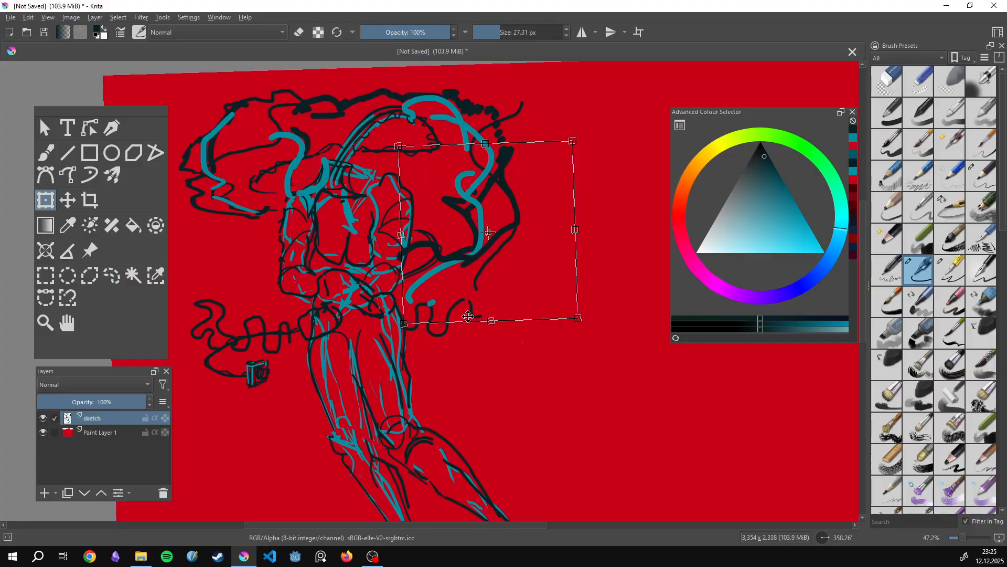
left_click_drag(492, 320, 514, 230)
key("Return")
key("ctrl+shift+a")
Draw dark strokes inside the wavy outline's upper edge, and paint over crossing lines around the neck, shoulders and cable base with sampled red.
left_click_drag(428, 213, 542, 285)
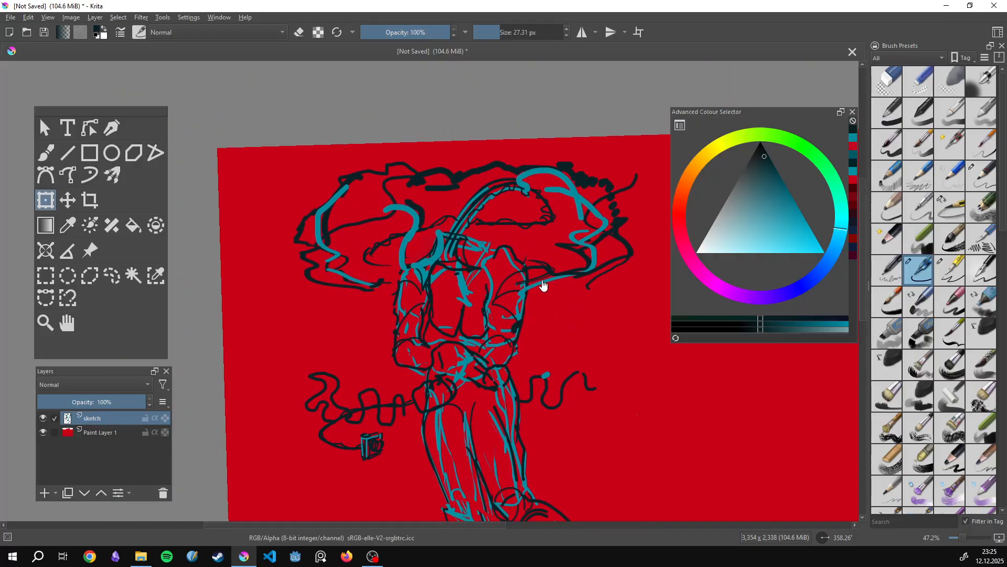
key("b")
mouse_move(316, 201)
left_mouse_down()
mouse_move(344, 193)
mouse_move(331, 191)
mouse_move(354, 174)
mouse_move(375, 189)
mouse_move(365, 175)
mouse_move(415, 184)
mouse_move(464, 212)
mouse_move(404, 171)
mouse_move(386, 184)
mouse_move(485, 178)
left_mouse_up()
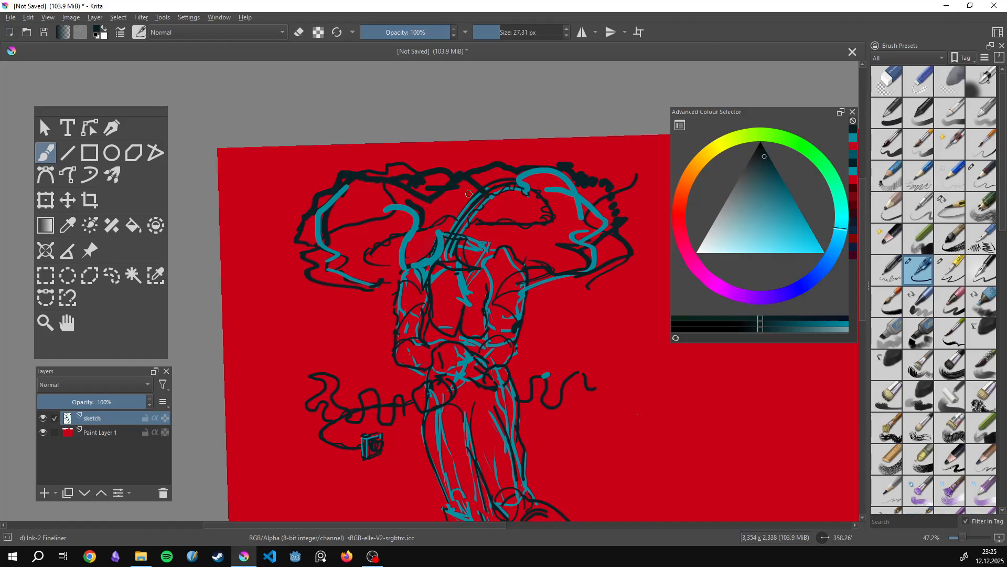
left_click(440, 182, "ctrl")
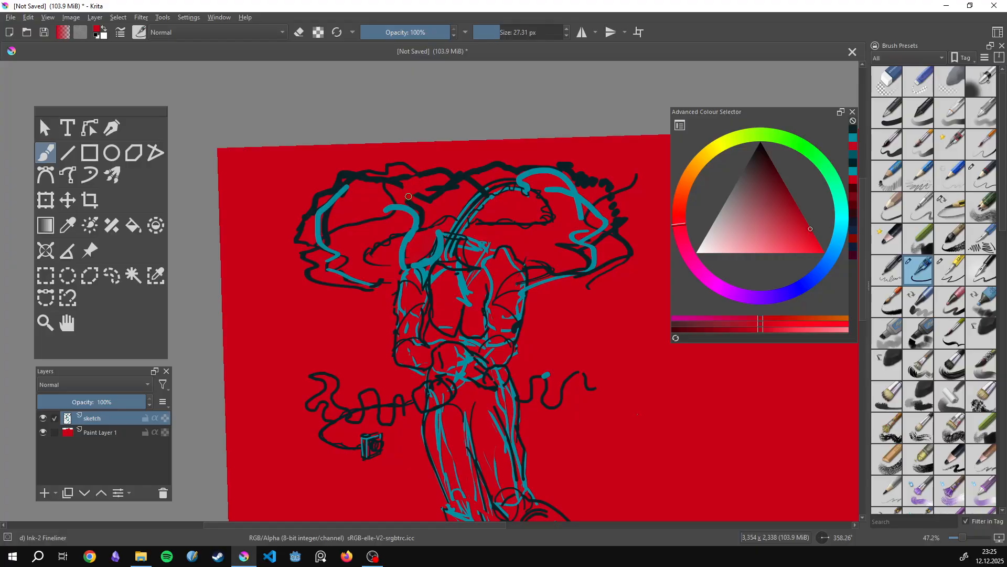
mouse_move(445, 198)
left_mouse_down()
mouse_move(395, 238)
mouse_move(435, 189)
mouse_move(376, 254)
left_mouse_up()
left_click_drag(345, 192, 318, 235)
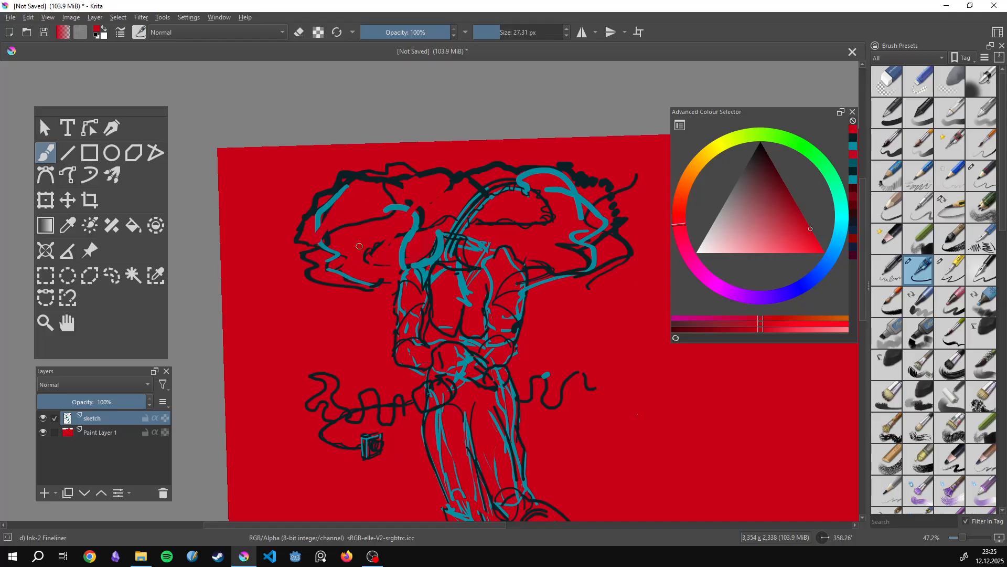
mouse_move(490, 197)
left_mouse_down()
mouse_move(425, 253)
mouse_move(493, 222)
mouse_move(498, 205)
mouse_move(415, 260)
left_mouse_up()
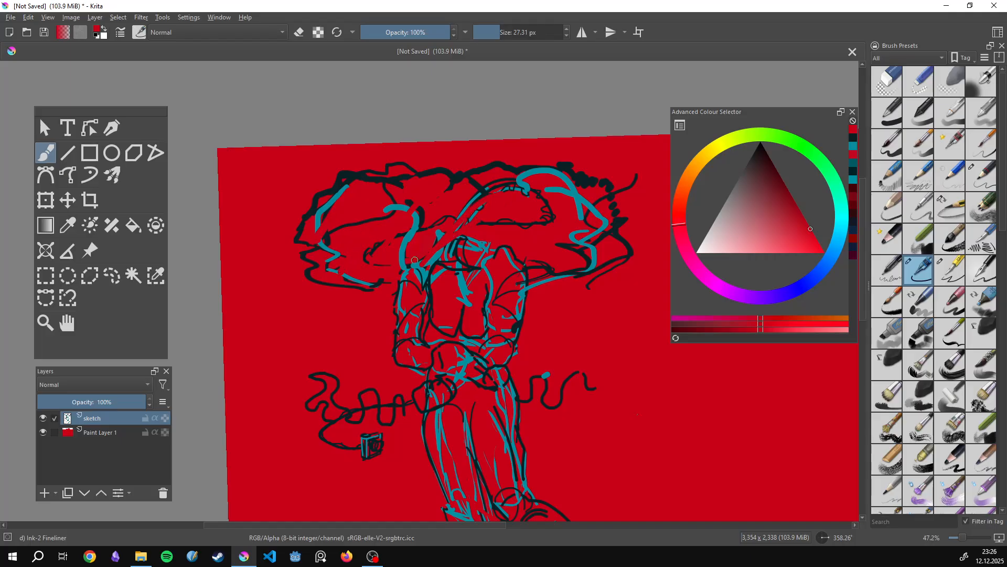
mouse_move(511, 225)
left_mouse_down()
mouse_move(491, 298)
mouse_move(488, 236)
left_mouse_up()
Enlarge the brush to 157.68 px and choose a dark purple colour for shading.
left_click(111, 276)
mouse_move(472, 299)
left_mouse_down()
mouse_move(441, 362)
mouse_move(456, 375)
mouse_move(484, 318)
mouse_move(492, 383)
mouse_move(358, 272)
left_mouse_up()
key("b")
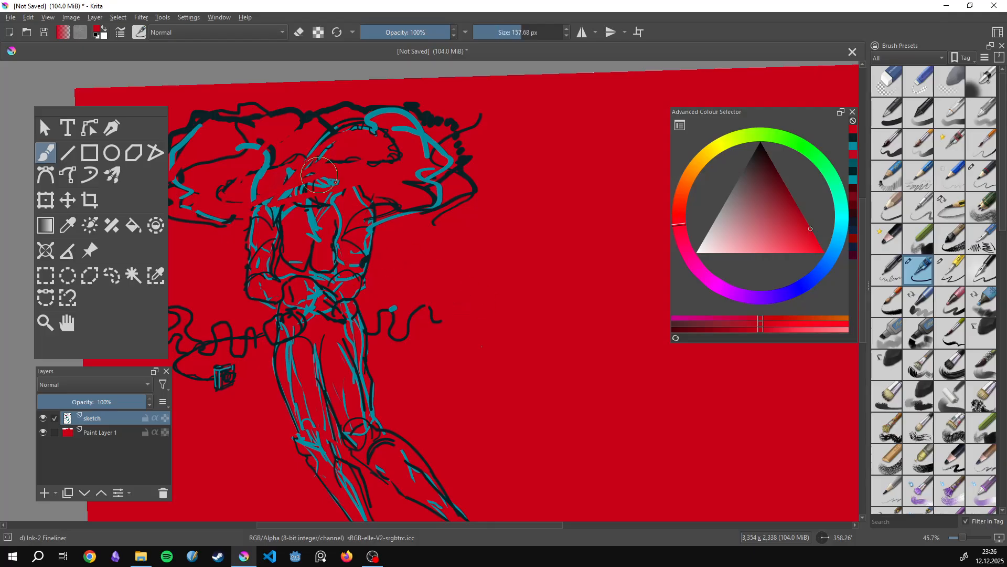
left_click(286, 273, "ctrl")
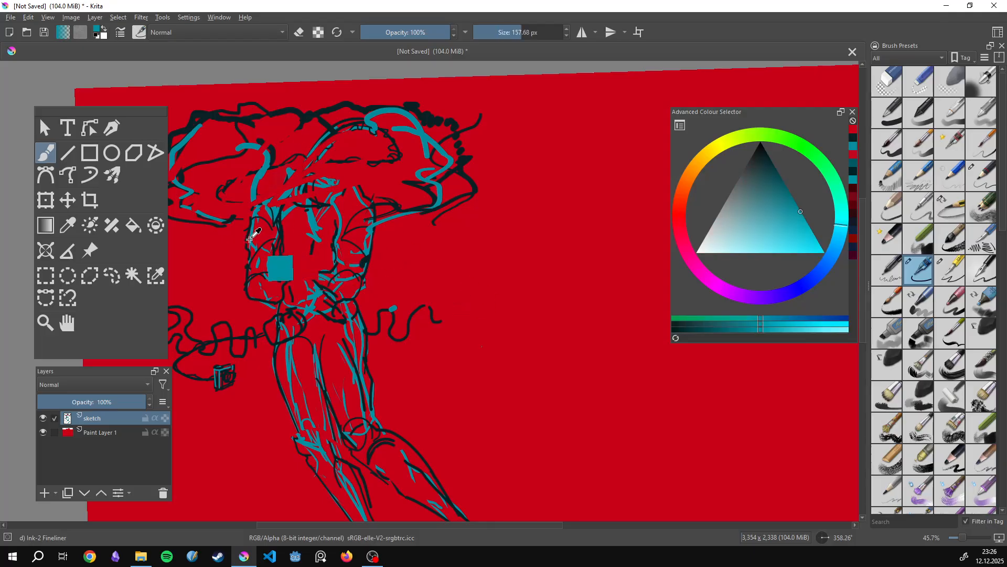
left_click(710, 278)
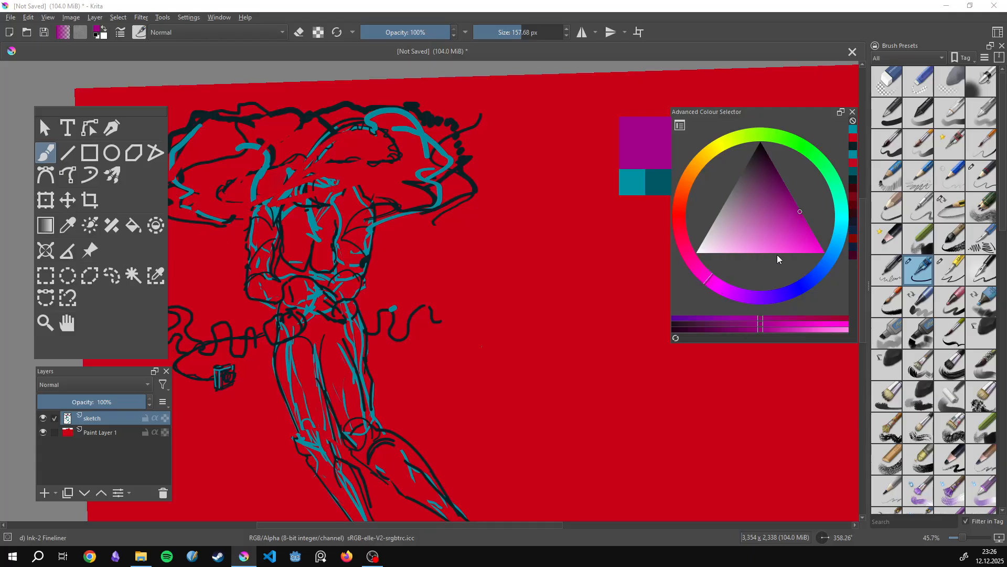
left_click(785, 185)
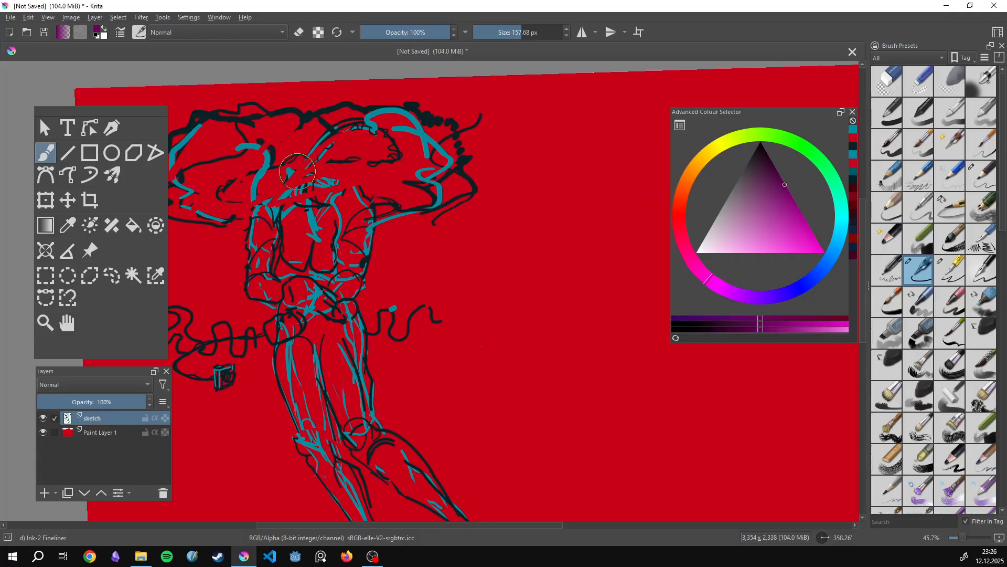
left_click(86, 432)
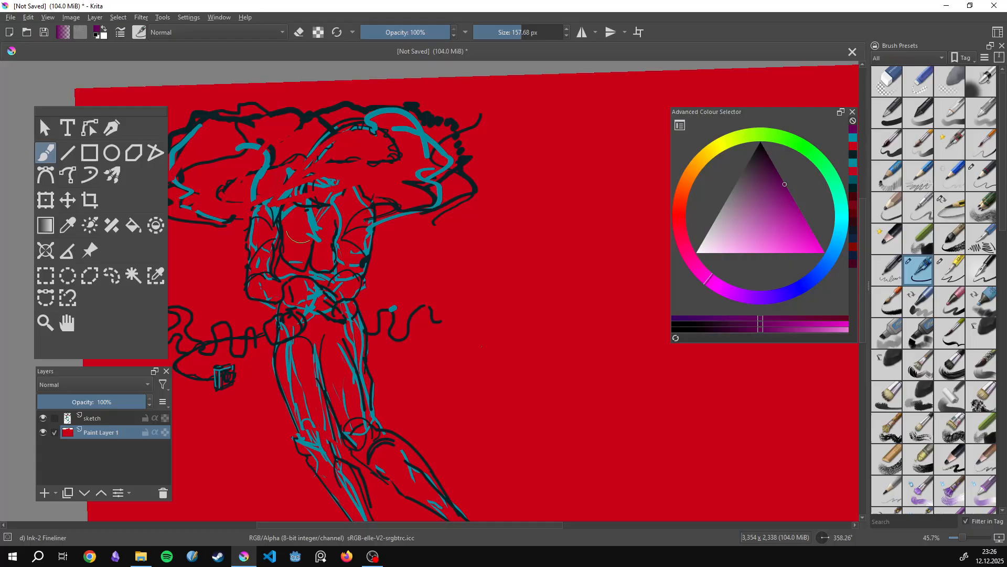
left_click(92, 419)
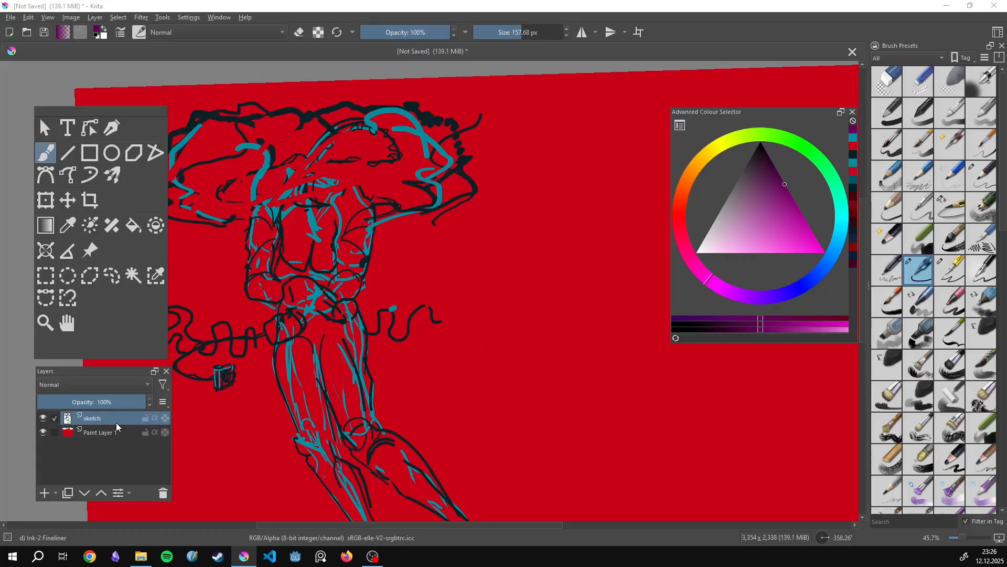
mouse_move(115, 422)
left_mouse_down()
mouse_move(276, 225)
mouse_move(335, 198)
mouse_move(475, 163)
mouse_move(434, 257)
mouse_move(438, 310)
mouse_move(461, 303)
mouse_move(303, 333)
mouse_move(393, 416)
left_mouse_up()
left_click_drag(427, 218, 454, 370)
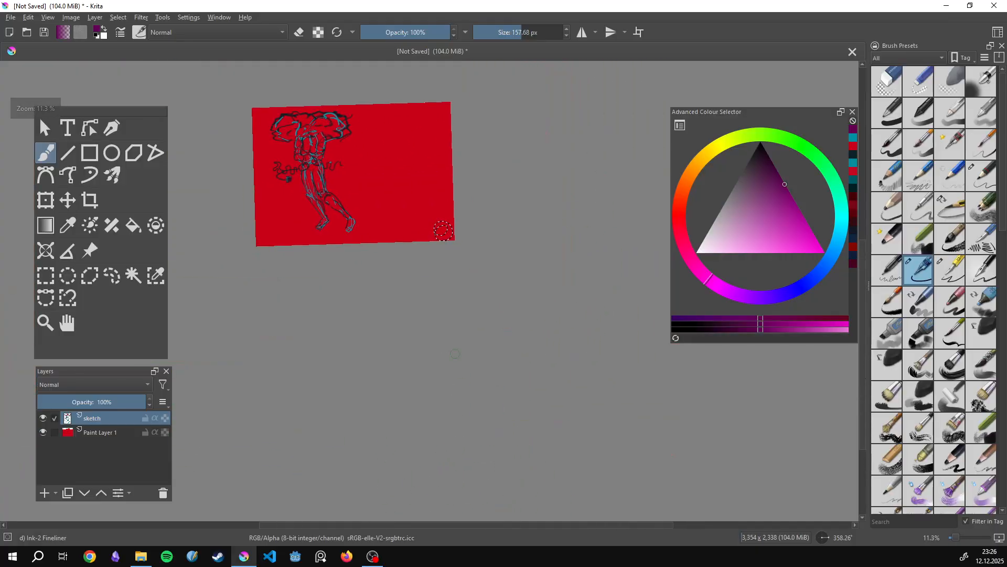
scroll(421, 290, "down", 2)
scroll(490, 311, "up", 5)
scroll(491, 311, "up", 4)
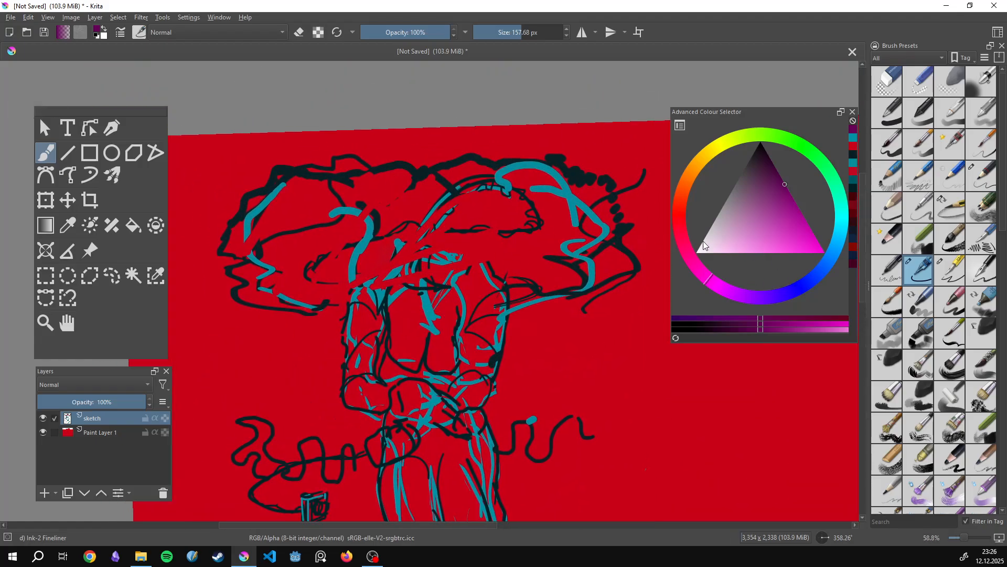
Set the brush opacity to 26% and shade the plug-side wavy mass, torso and arm in dark purple.
left_click_drag(417, 32, 384, 33)
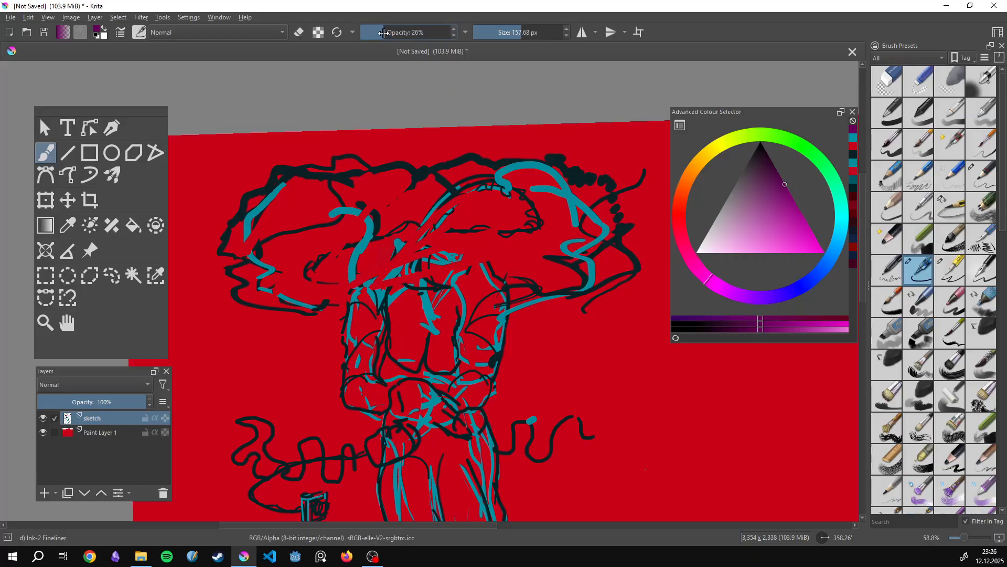
mouse_move(286, 197)
left_mouse_down()
mouse_move(251, 231)
mouse_move(251, 267)
mouse_move(258, 286)
mouse_move(296, 230)
mouse_move(286, 274)
mouse_move(312, 292)
mouse_move(309, 282)
mouse_move(326, 281)
mouse_move(325, 203)
mouse_move(310, 203)
mouse_move(403, 202)
mouse_move(326, 190)
mouse_move(391, 216)
mouse_move(399, 208)
mouse_move(378, 232)
mouse_move(458, 214)
mouse_move(390, 201)
mouse_move(484, 188)
mouse_move(359, 207)
mouse_move(330, 248)
left_mouse_up()
mouse_move(434, 322)
left_mouse_down()
mouse_move(344, 288)
mouse_move(245, 298)
left_mouse_up()
mouse_move(296, 320)
left_mouse_down("ctrl")
mouse_move(304, 246)
mouse_move(286, 315)
mouse_move(296, 386)
mouse_move(362, 385)
mouse_move(299, 386)
mouse_move(310, 229)
mouse_move(356, 236)
mouse_move(321, 304)
mouse_move(292, 246)
mouse_move(265, 238)
mouse_move(240, 252)
mouse_move(225, 422)
mouse_move(239, 449)
mouse_move(213, 414)
left_mouse_up("ctrl")
Shade both legs down to the feet in translucent purple with a 60.18 px brush.
left_click_drag(311, 386, 332, 103)
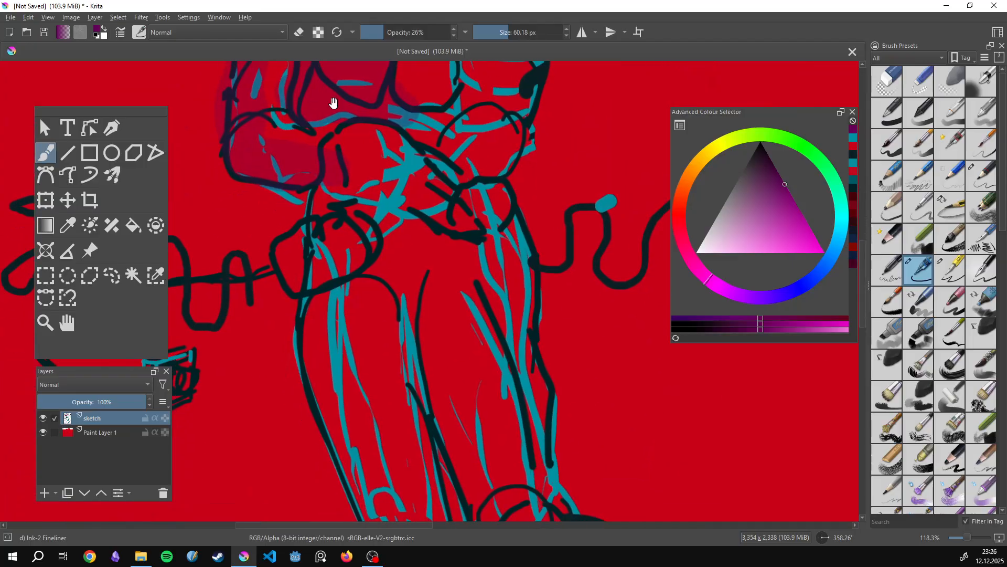
mouse_move(334, 231)
left_mouse_down()
mouse_move(325, 259)
mouse_move(349, 490)
mouse_move(367, 501)
left_mouse_up()
left_click_drag(353, 392, 291, 164)
left_click_drag(292, 275, 410, 472)
mouse_move(411, 472)
left_mouse_down()
mouse_move(289, 237)
mouse_move(343, 339)
mouse_move(334, 368)
mouse_move(284, 428)
left_mouse_up()
left_click_drag(386, 328, 344, 284)
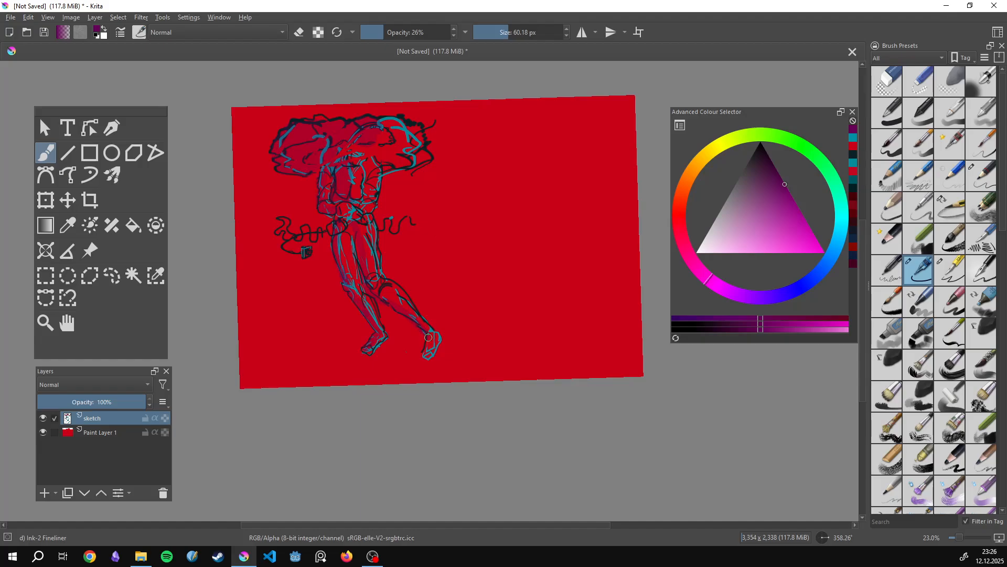
left_click_drag(399, 285, 431, 370)
Deepen the purple shading in the plug-side wavy mass and along both sides of the torso.
left_click_drag(356, 311, 384, 299)
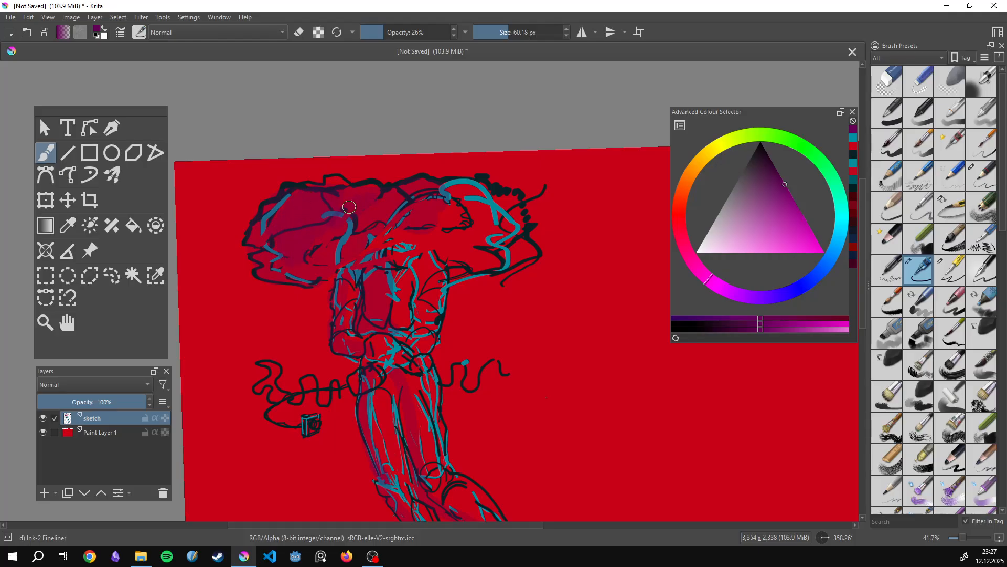
mouse_move(323, 237)
left_mouse_down()
mouse_move(338, 264)
mouse_move(369, 273)
mouse_move(354, 278)
left_mouse_up()
mouse_move(348, 218)
left_mouse_down()
mouse_move(355, 237)
mouse_move(342, 243)
left_mouse_up()
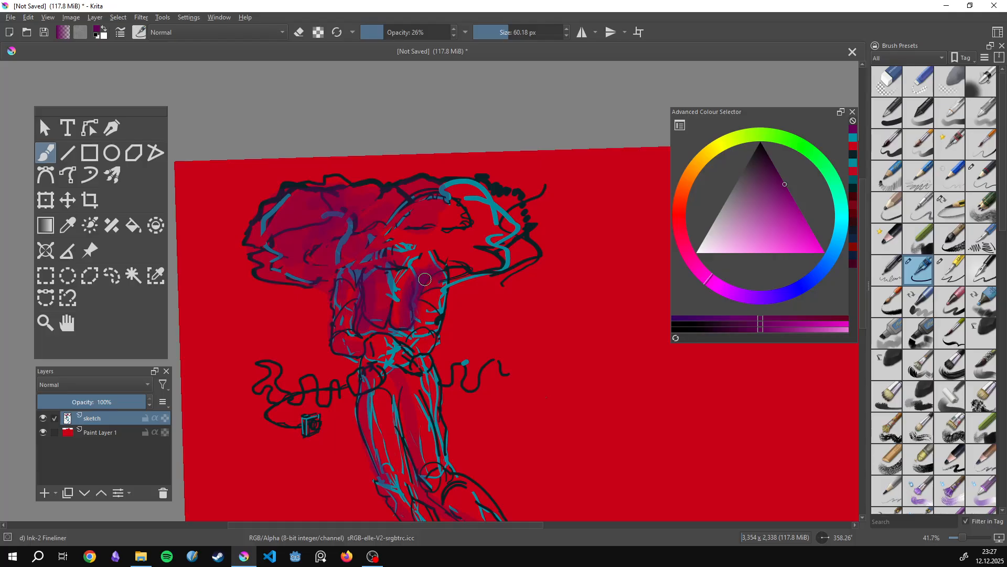
Build up darker purple shading along the plug-side leg and the inner thigh of the other leg.
left_click_drag(411, 344, 352, 211)
mouse_move(315, 249)
left_mouse_down()
mouse_move(307, 297)
mouse_move(335, 346)
left_mouse_up()
mouse_move(314, 289)
left_mouse_down()
mouse_move(334, 367)
mouse_move(333, 356)
left_mouse_up()
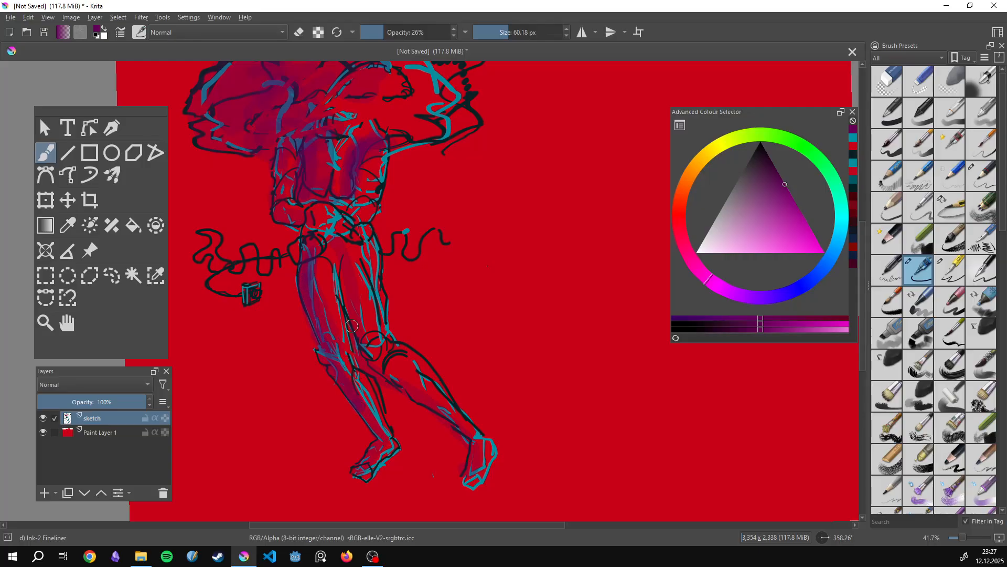
left_click_drag(332, 263, 340, 309)
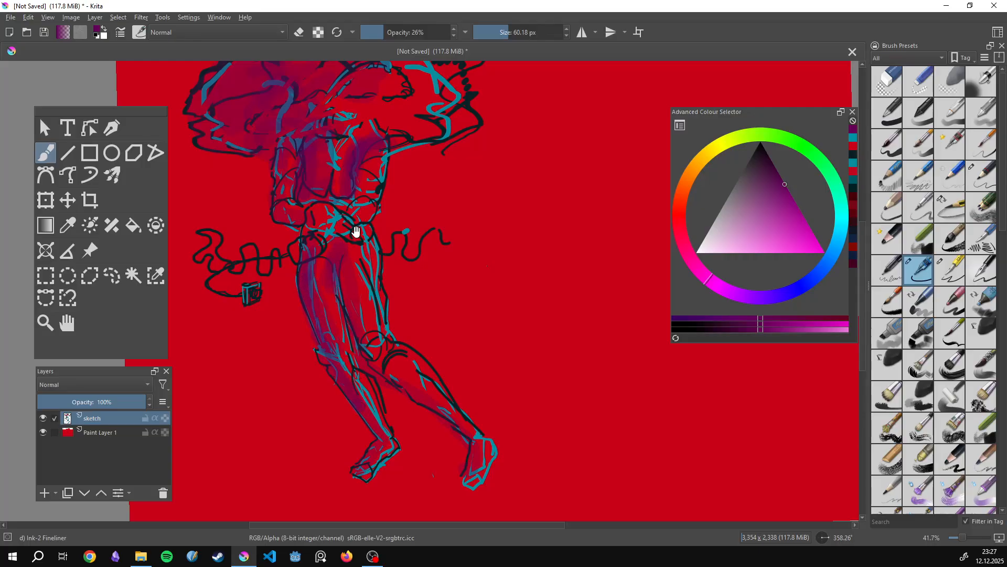
Select the plug-side lower leg, rotate it toward the plug side, and reposition it under the knee with a slight stretch.
left_click_drag(356, 231, 348, 289)
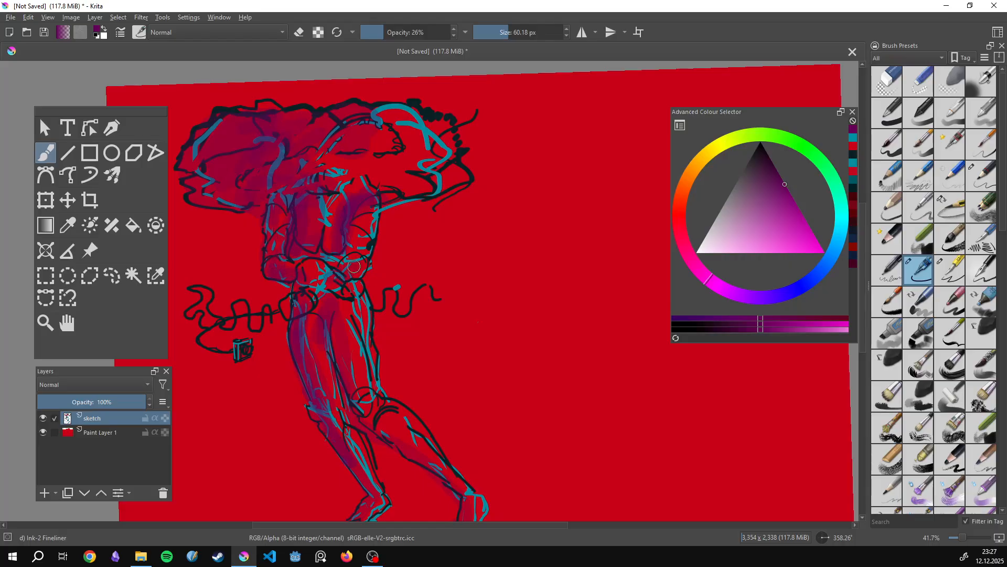
scroll(350, 272, "down", 3)
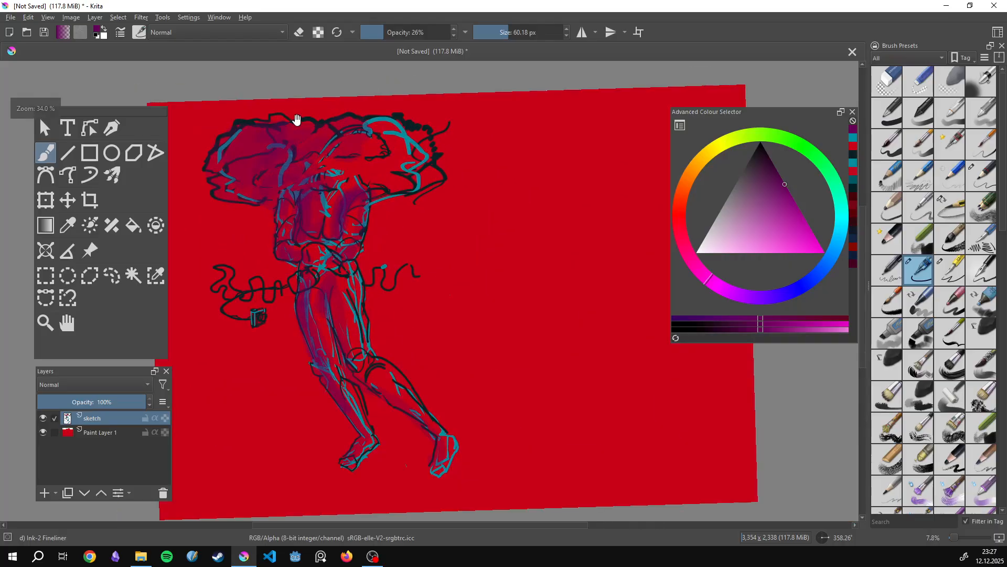
left_click_drag(365, 258, 339, 226)
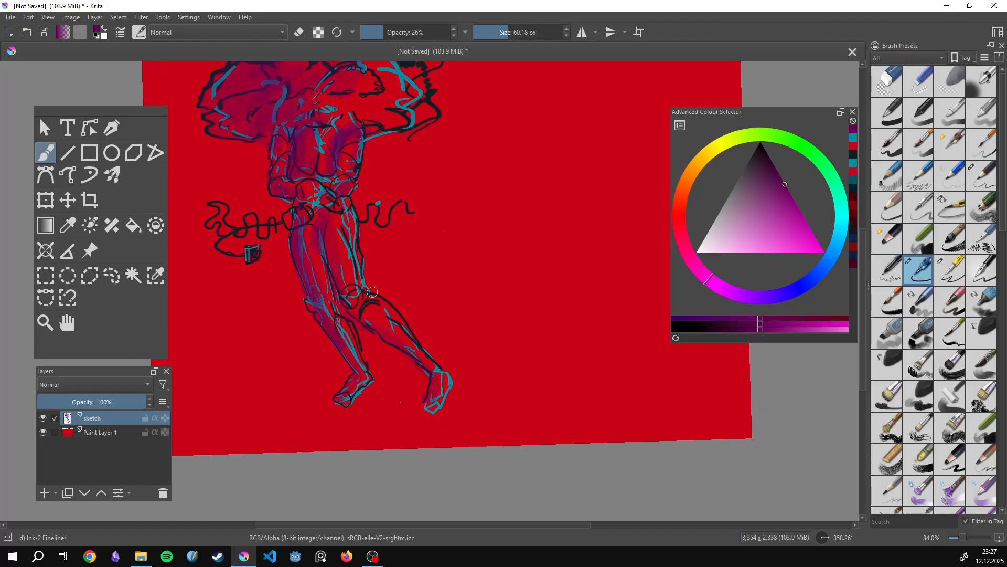
key("l")
mouse_move(353, 320)
left_mouse_down()
mouse_move(306, 399)
mouse_move(368, 362)
mouse_move(322, 369)
left_mouse_up()
key("ctrl+t")
left_click_drag(340, 298, 385, 286)
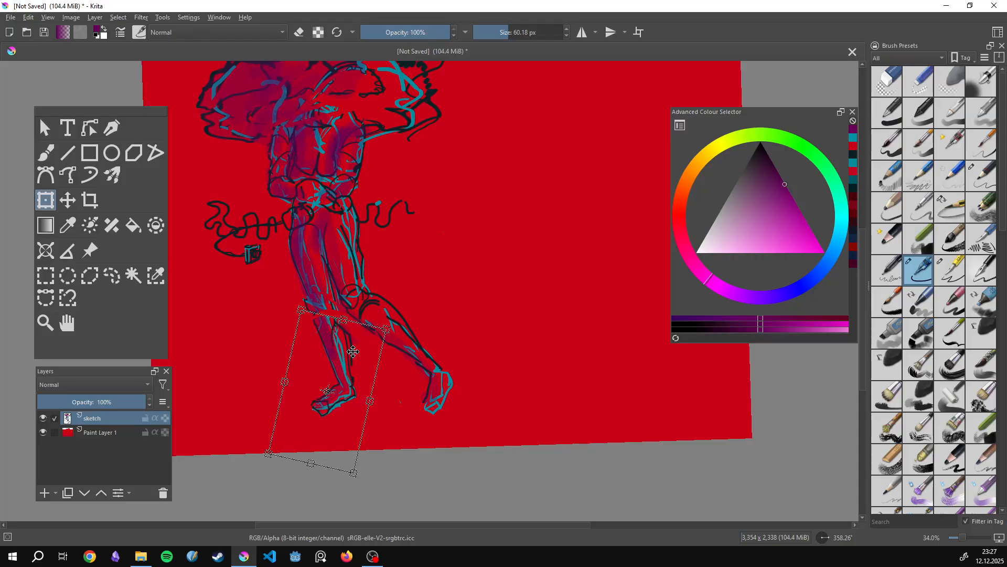
left_click_drag(343, 381, 341, 371)
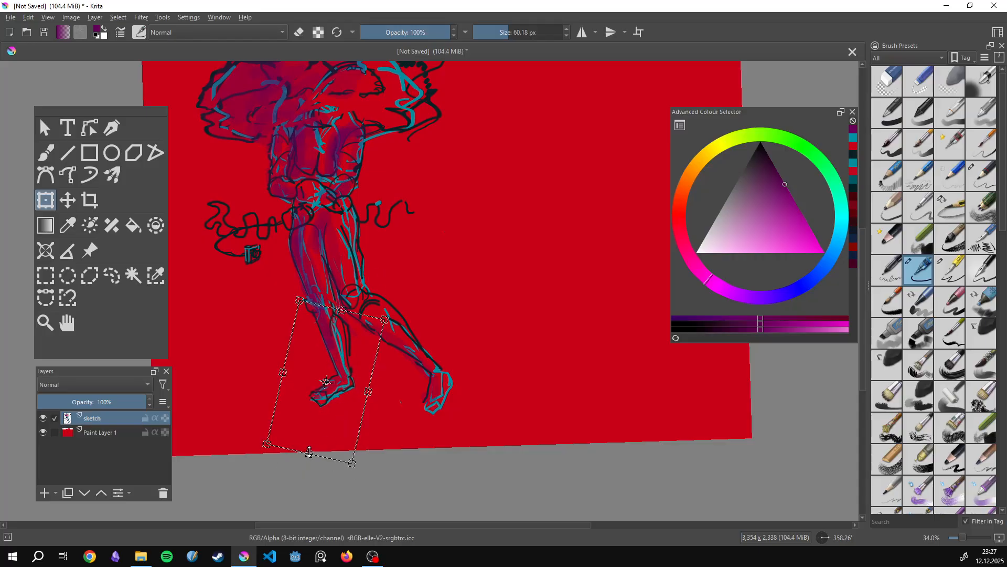
left_click_drag(310, 453, 310, 456)
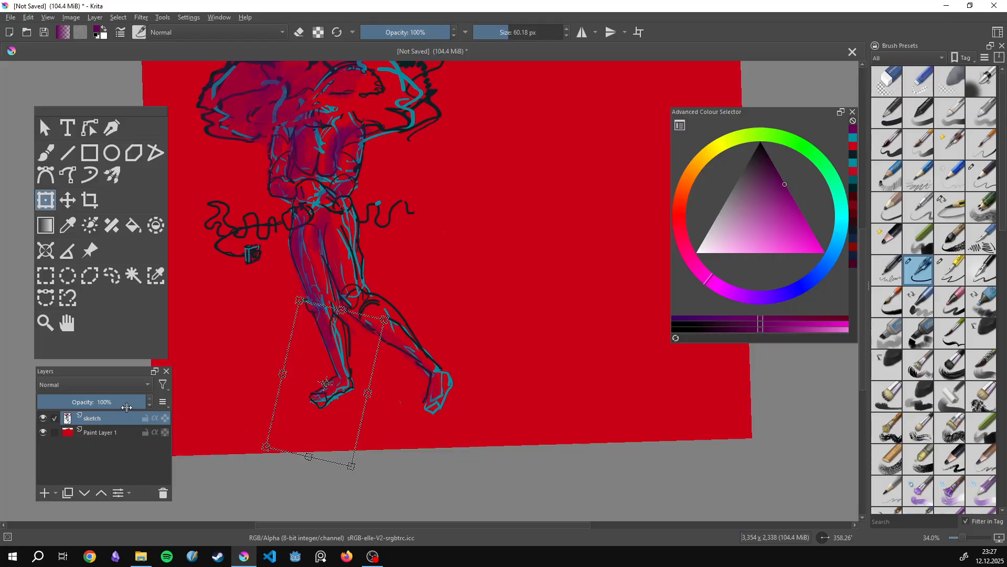
key("Return")
Select the foot of the plug-side leg, widen and rotate it slightly, and realign it with the ankle.
key("l")
mouse_move(345, 376)
left_mouse_down()
mouse_move(314, 373)
mouse_move(367, 400)
left_mouse_up()
key("ctrl+t")
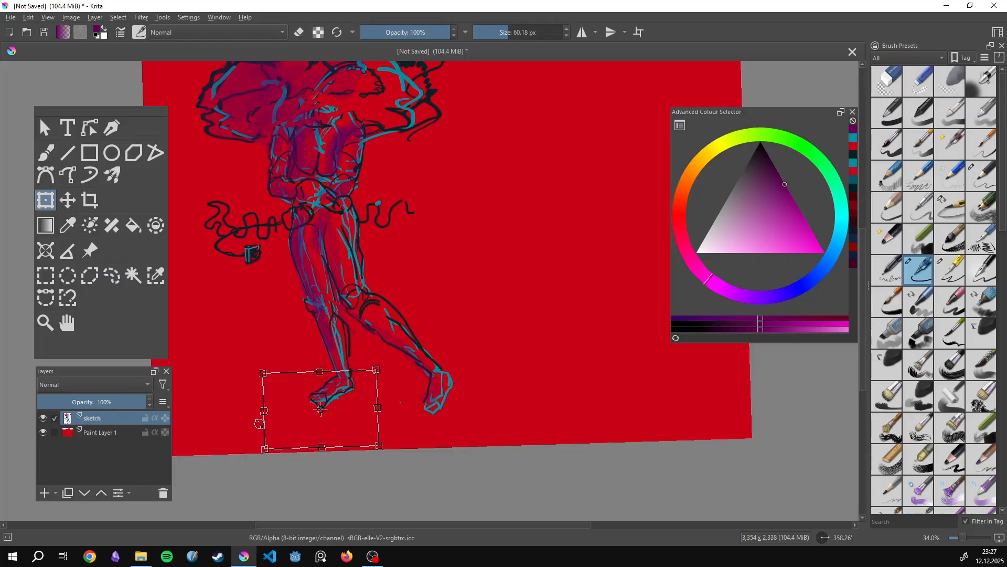
left_click_drag(263, 410, 260, 410)
left_click_drag(246, 410, 230, 402)
left_click_drag(332, 394, 338, 391)
left_click_drag(338, 338, 335, 335)
Sample the light teal, try a broad 26% opacity stroke between the neck and the arched cable, and undo it.
scroll(335, 334, "down", 6)
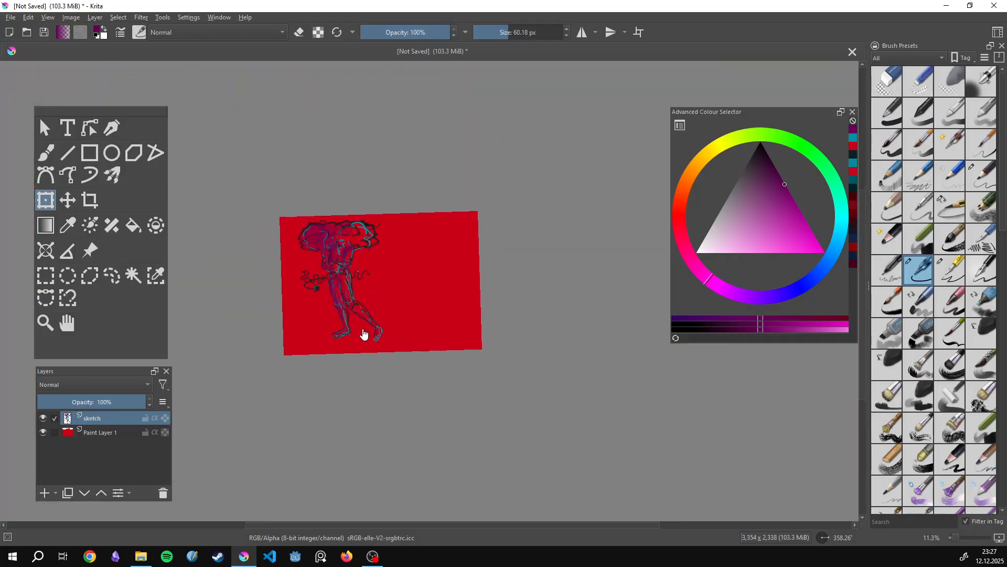
scroll(360, 333, "up", 6)
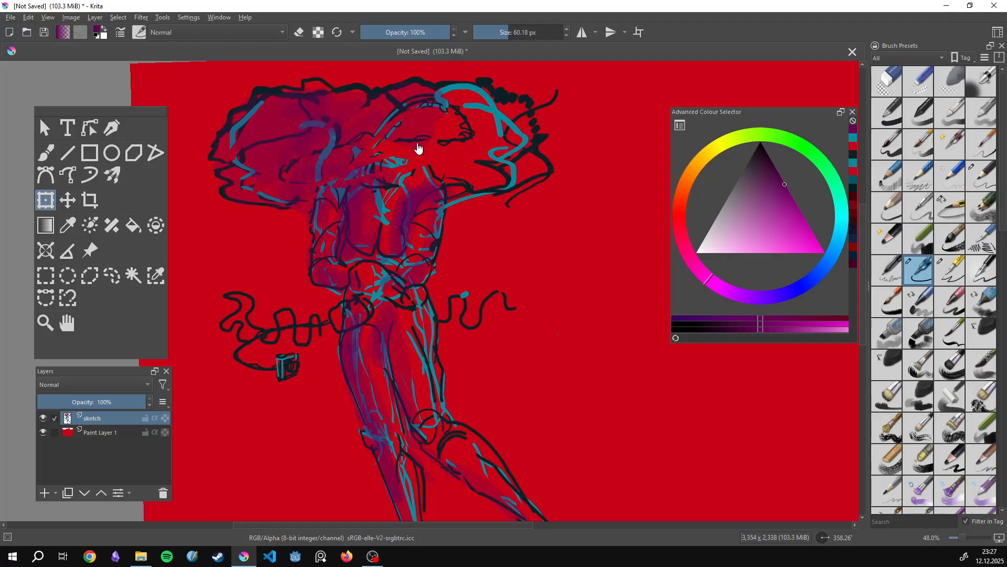
key("b")
left_click(431, 178, "ctrl")
mouse_move(430, 178)
left_mouse_down()
mouse_move(414, 206)
mouse_move(383, 219)
left_mouse_up()
key("ctrl+z")
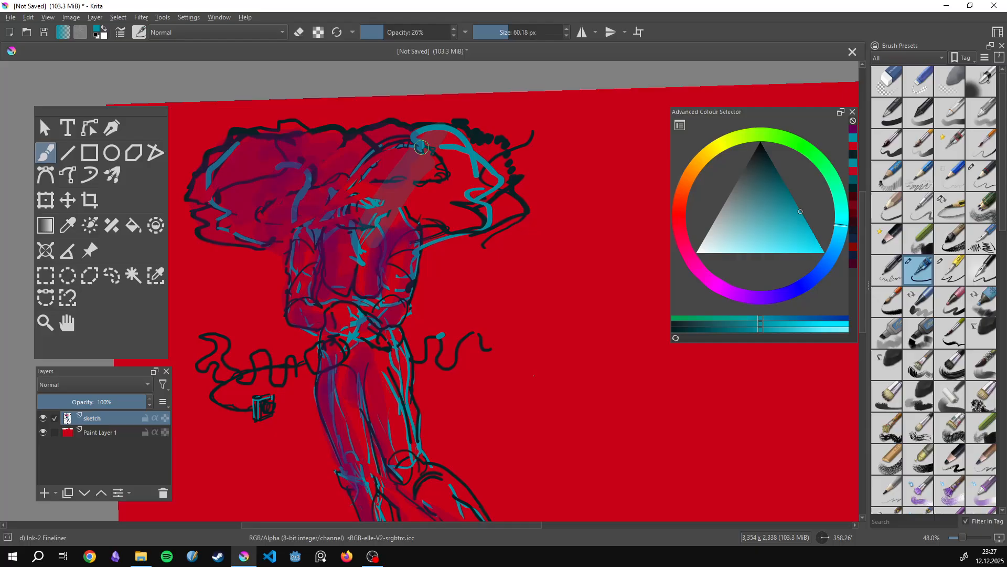
Set the brush to 86% opacity and 34.07 px, and draw light teal strands around the arched cable and inside the adjacent wavy outline.
left_click_drag(423, 38, 441, 36)
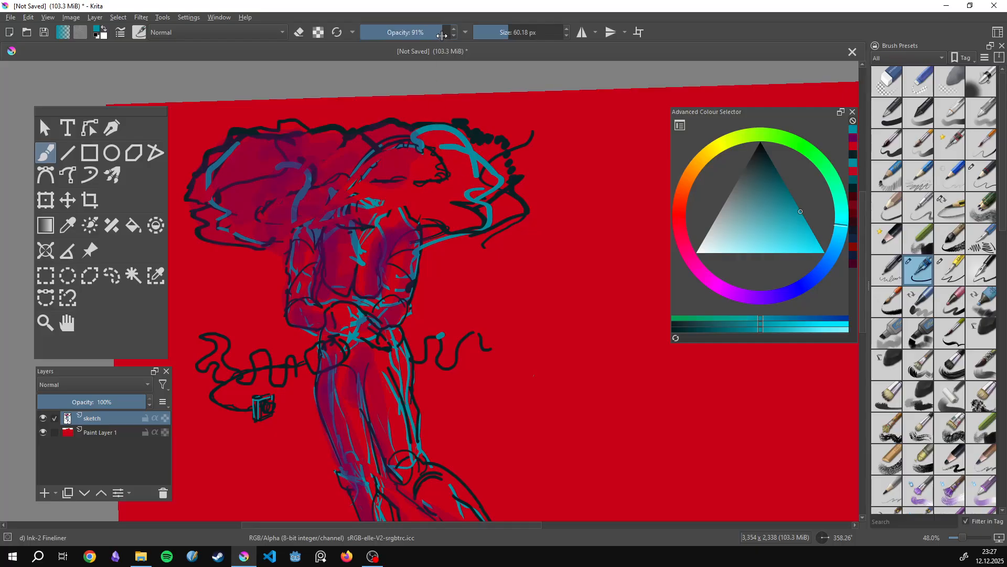
mouse_move(452, 157)
left_mouse_down()
mouse_move(433, 234)
mouse_move(489, 213)
left_mouse_up()
key("ctrl+z")
key("ctrl+z")
mouse_move(362, 195)
left_mouse_down("shift")
mouse_move(346, 168)
mouse_move(442, 188)
left_mouse_up("shift")
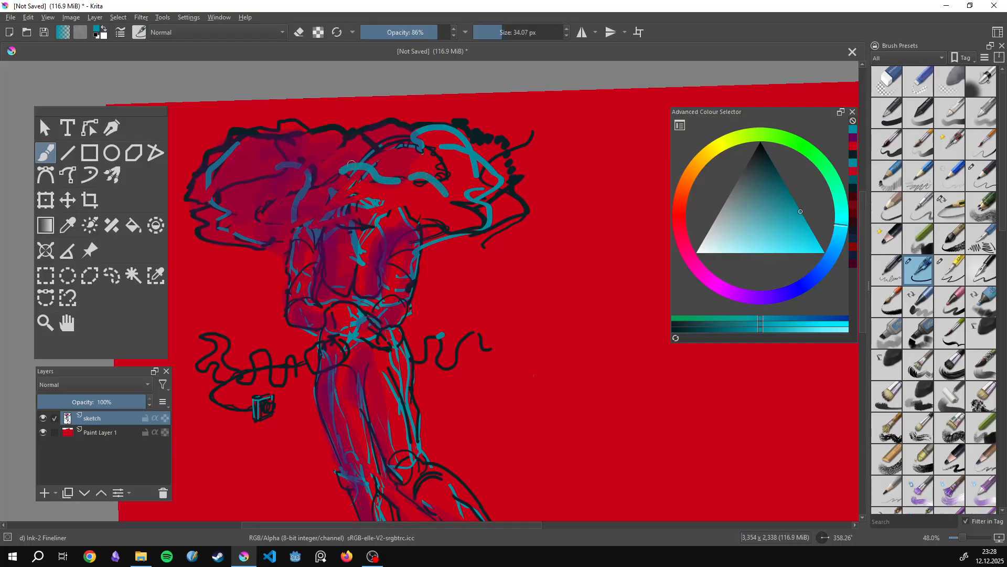
mouse_move(352, 165)
left_mouse_down()
mouse_move(391, 129)
mouse_move(492, 155)
mouse_move(425, 214)
left_mouse_up()
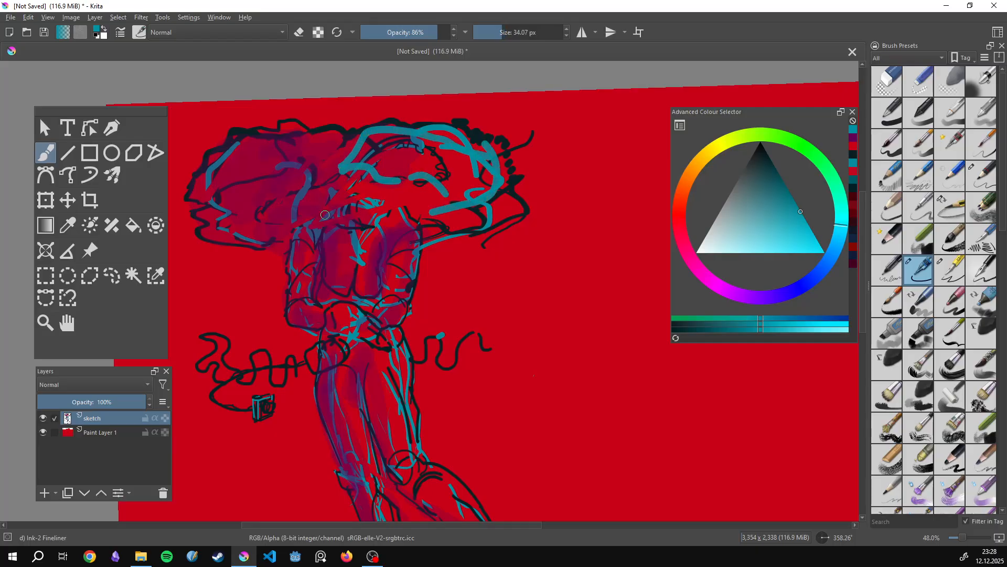
Draw light teal strands across the neck area and beneath the arched cable inside the wavy ribbon mass.
left_click_drag(325, 215, 391, 190)
left_click_drag(376, 225, 429, 221)
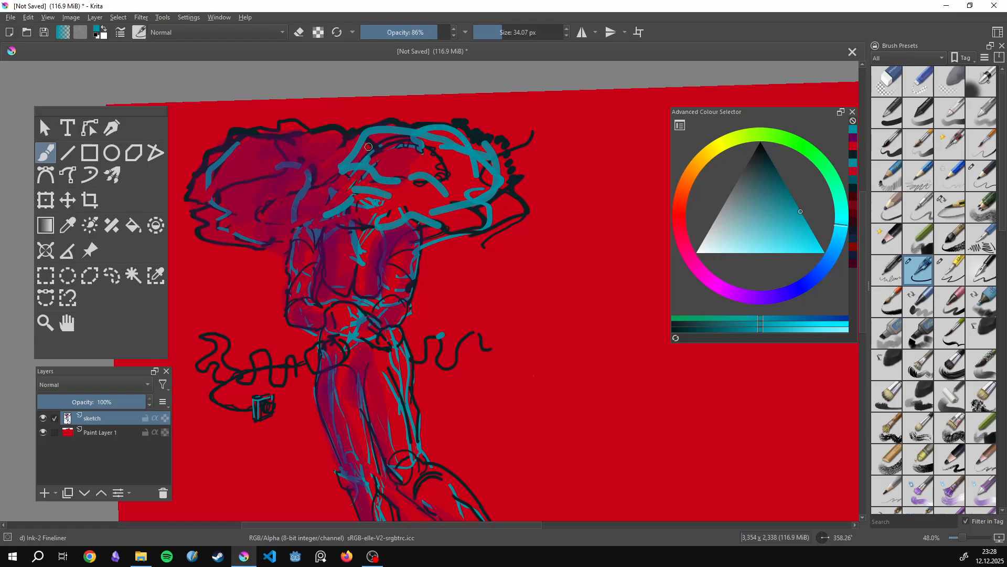
mouse_move(369, 147)
left_mouse_down()
mouse_move(320, 190)
mouse_move(324, 201)
left_mouse_up()
Add broad light teal strokes along the torso's side and waist, down the front thigh, and over both knees.
left_click_drag(336, 187, 330, 286)
left_click_drag(363, 217, 379, 156)
left_click_drag(380, 156, 420, 65)
mouse_move(365, 180)
left_mouse_down()
mouse_move(369, 255)
mouse_move(355, 243)
mouse_move(290, 252)
left_mouse_up()
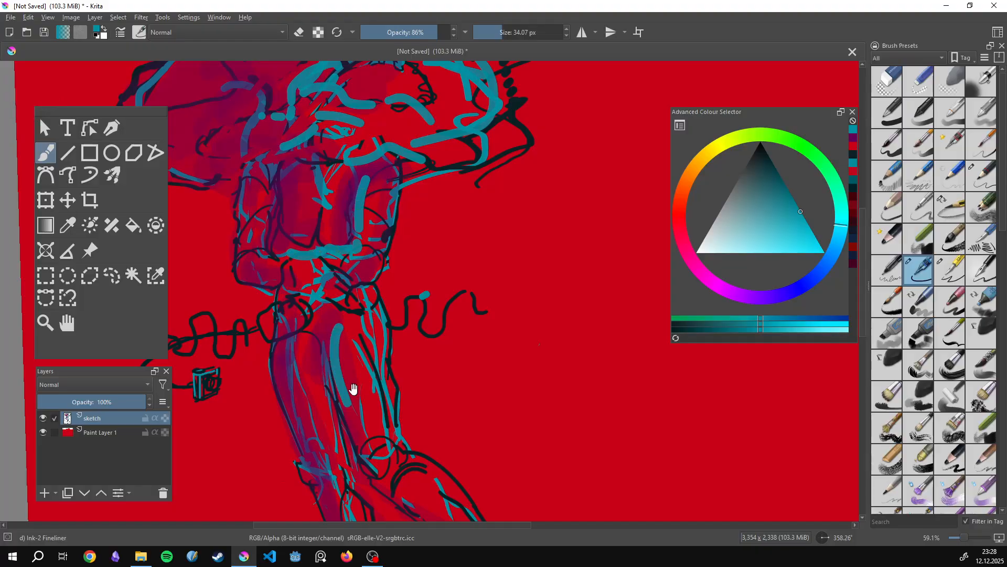
left_click_drag(353, 389, 313, 327)
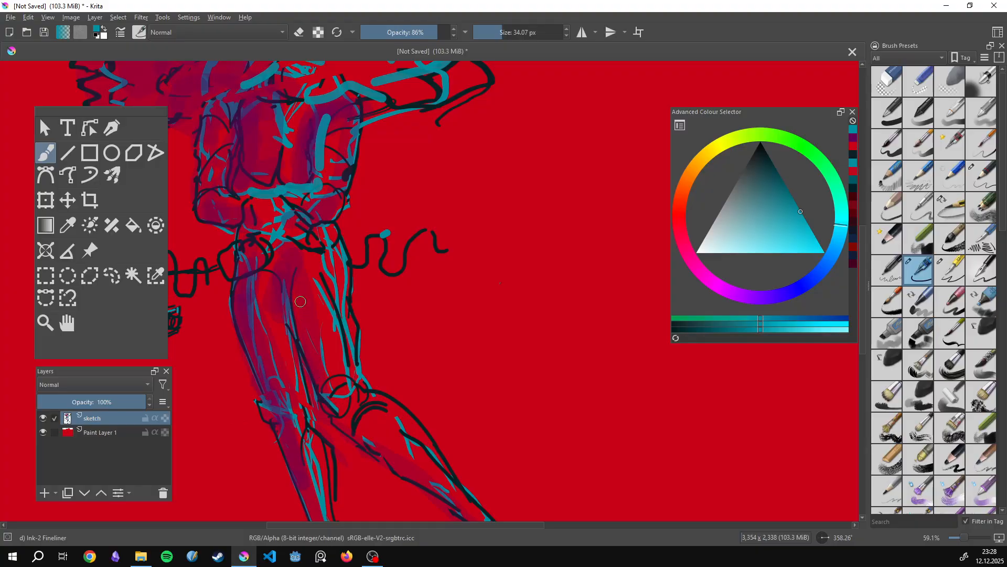
mouse_move(307, 284)
left_mouse_down()
mouse_move(332, 381)
mouse_move(343, 378)
mouse_move(366, 416)
left_mouse_up()
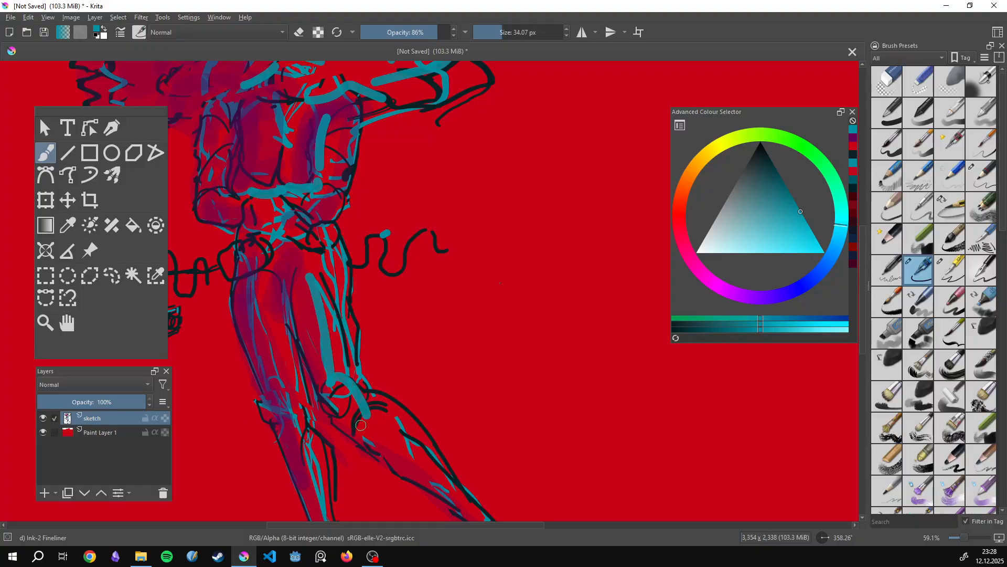
left_click_drag(269, 395, 292, 428)
scroll(308, 408, "down", 3)
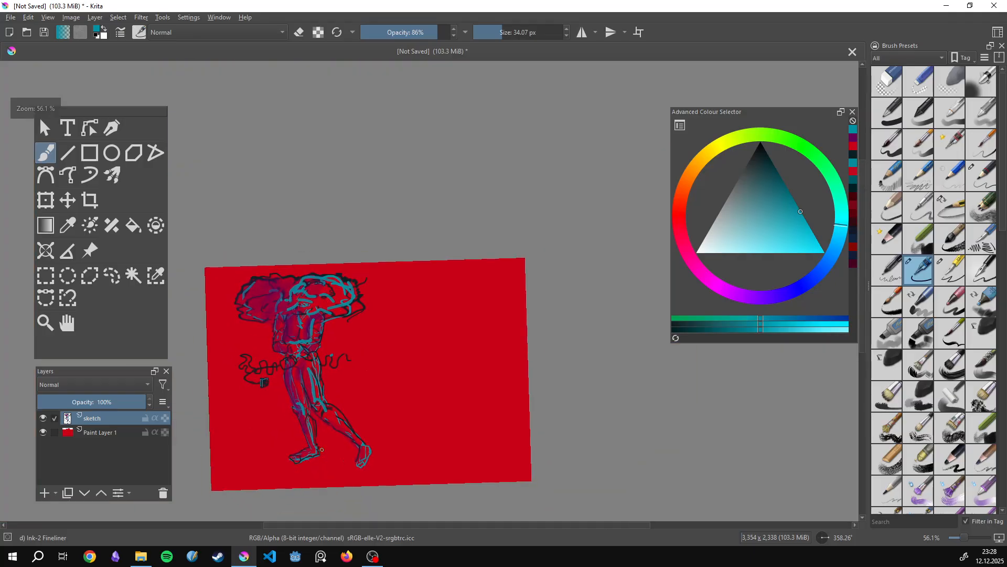
Add a new paint layer above the sketch and make it active, toggling the sketch layer's visibility and leaving it shown.
left_click(45, 493)
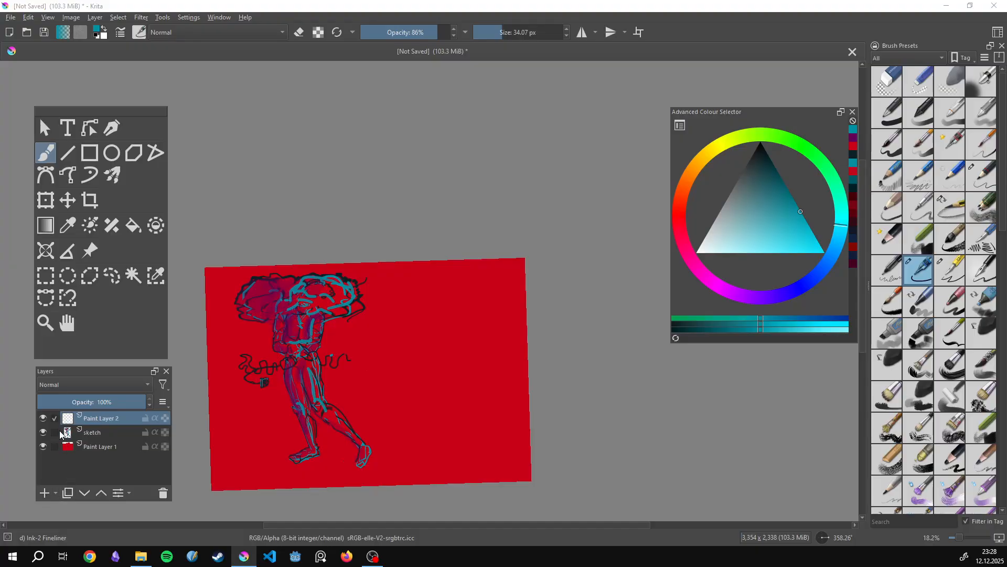
left_click(95, 439)
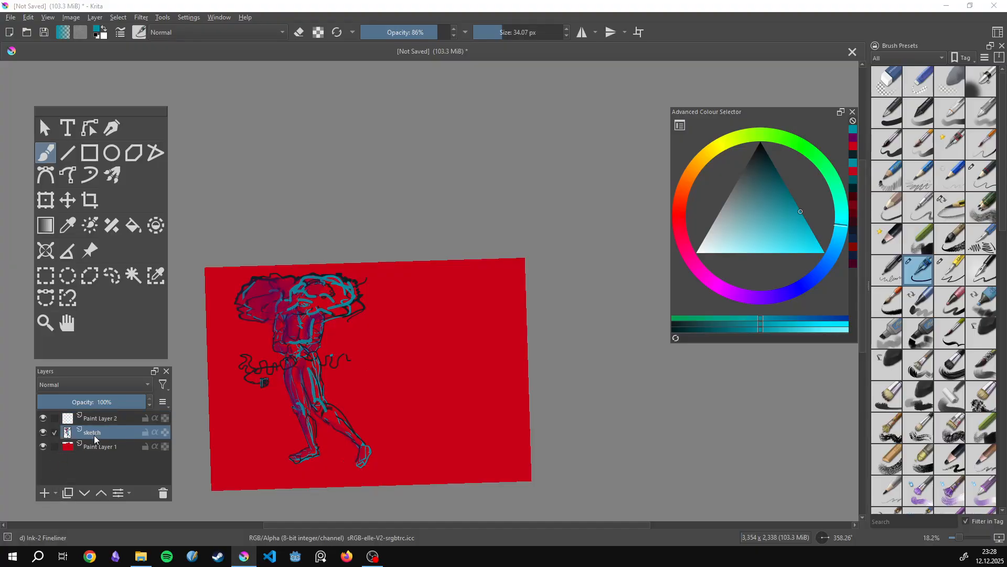
left_click(43, 433)
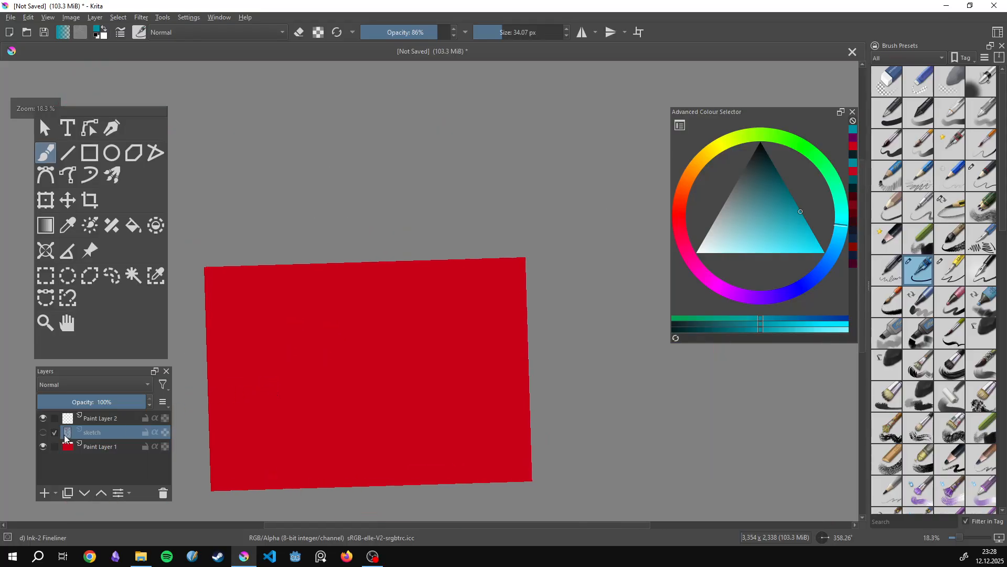
left_click(99, 420)
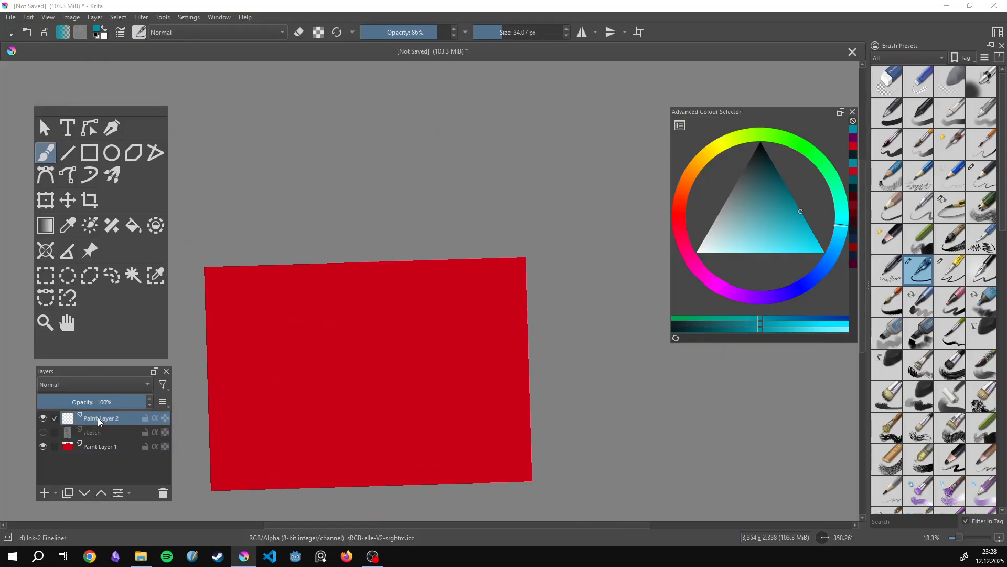
scroll(279, 412, "up", 1)
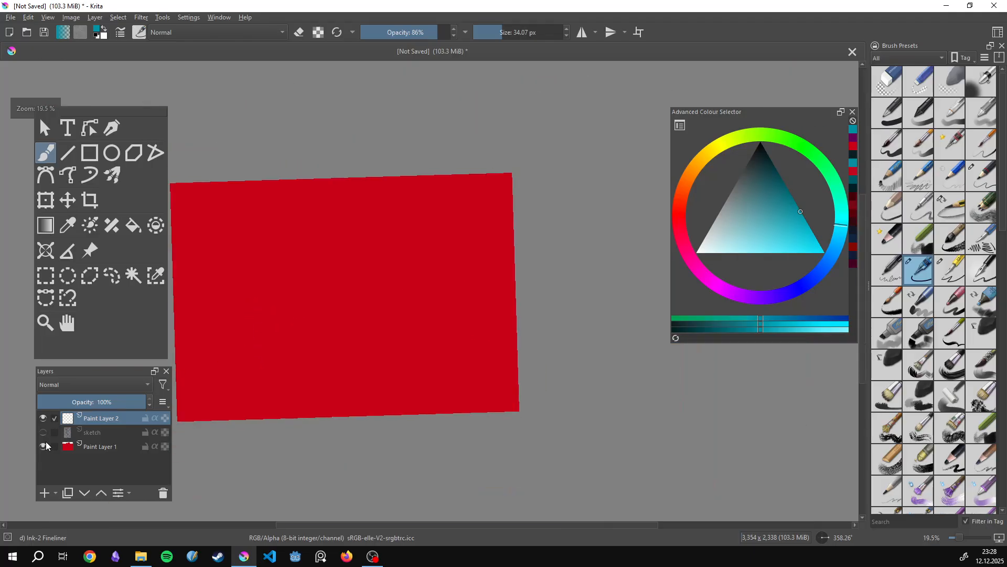
left_click(43, 432)
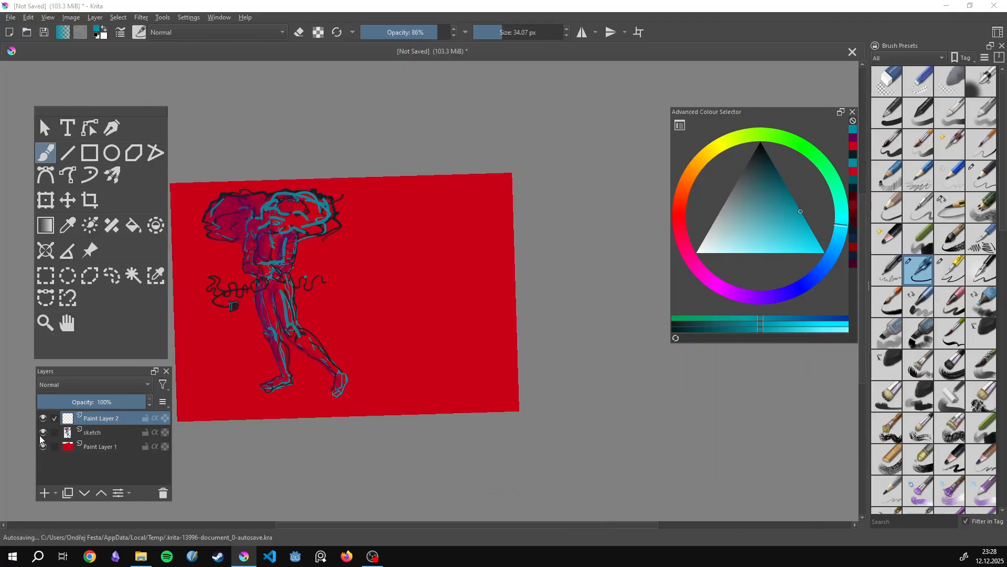
left_click(43, 434)
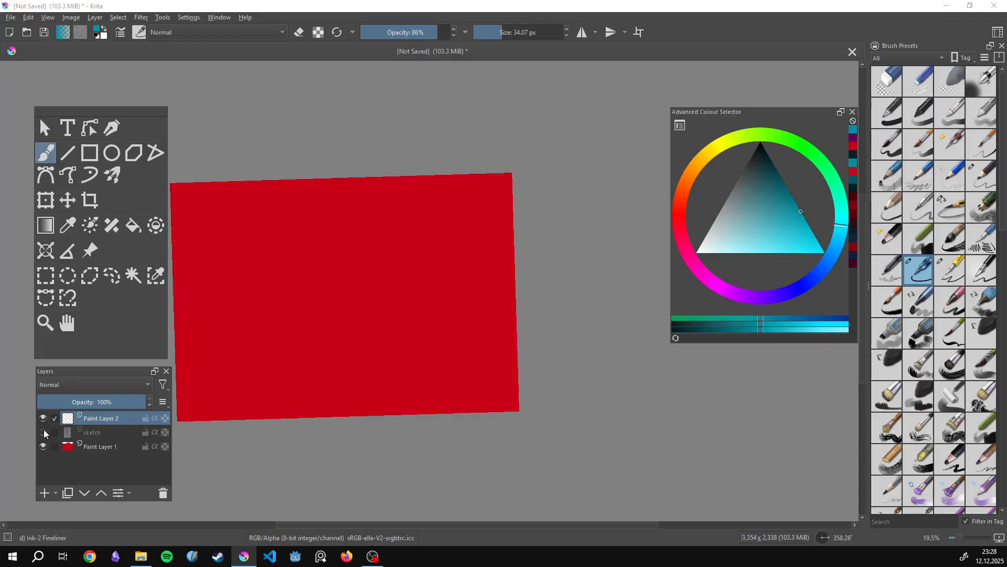
left_click(43, 433)
scroll(330, 240, "up", 3)
scroll(329, 241, "down", 2)
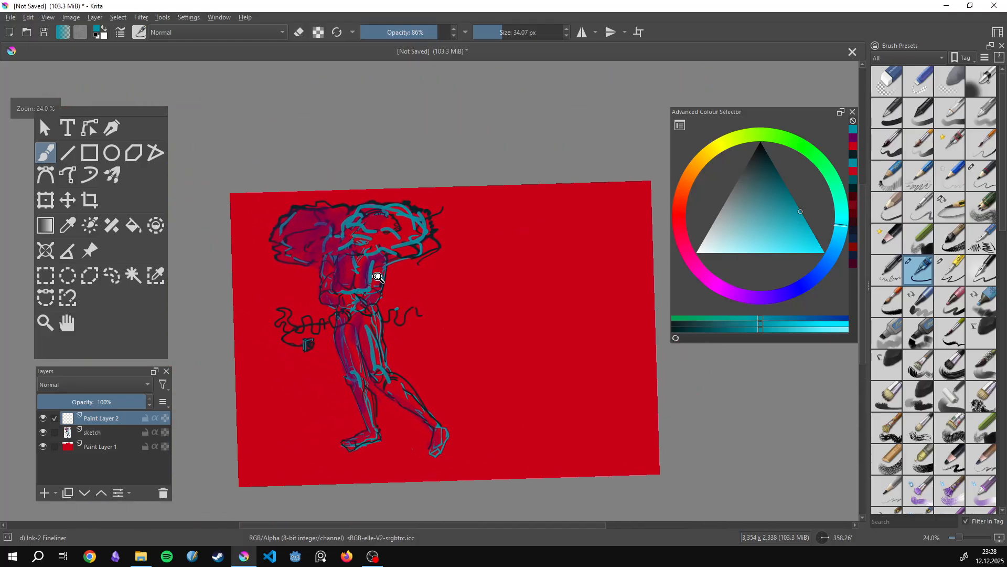
Sample the red and paint it over the central part of the ribbon mass on the new layer.
scroll(330, 241, "up", 3)
left_click(368, 224, "ctrl")
mouse_move(312, 210)
left_mouse_down()
mouse_move(267, 229)
mouse_move(301, 186)
mouse_move(336, 195)
mouse_move(341, 229)
mouse_move(330, 225)
left_mouse_up()
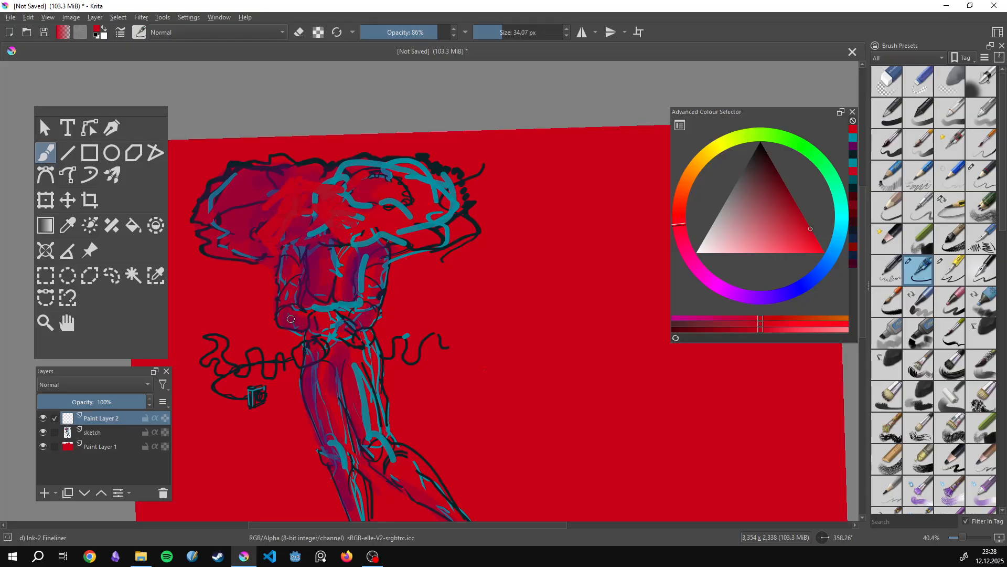
Lower the brush opacity to 32% and glaze red over the torso, waist, and strands near the neck.
left_click(400, 32)
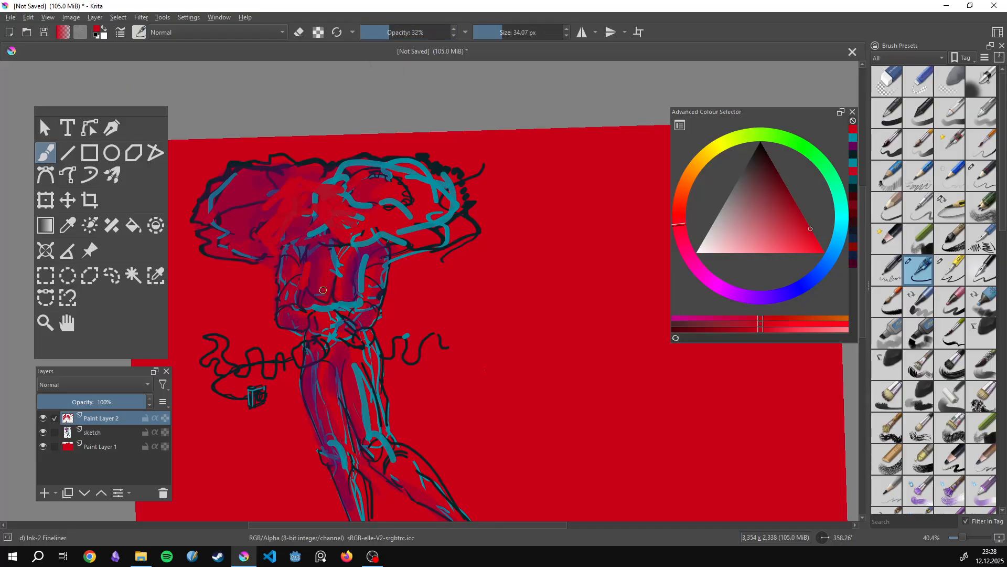
left_click_drag(358, 303, 362, 260)
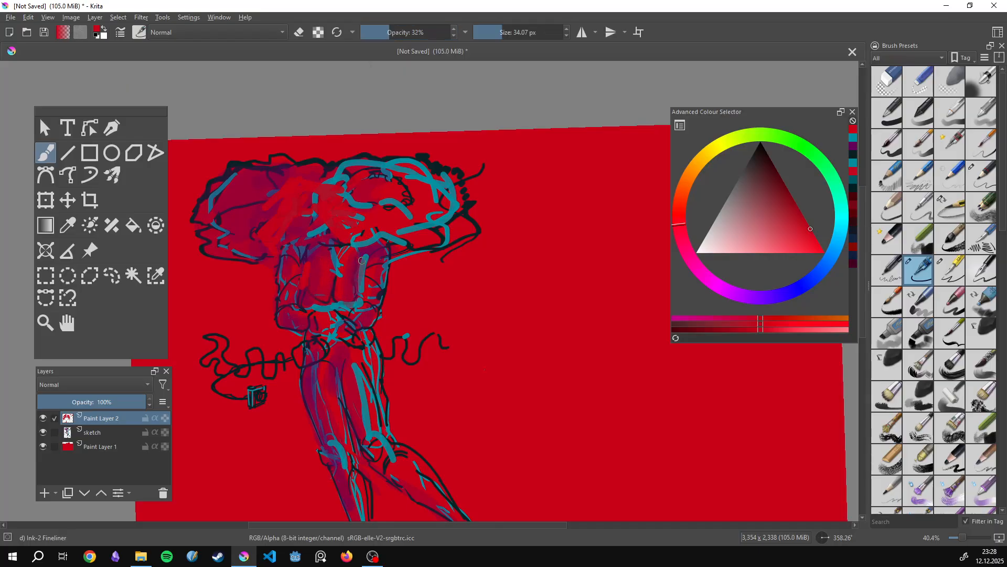
mouse_move(359, 313)
left_mouse_down()
mouse_move(364, 270)
mouse_move(373, 274)
mouse_move(366, 308)
mouse_move(382, 263)
mouse_move(368, 303)
mouse_move(375, 255)
mouse_move(357, 305)
left_mouse_up()
left_click_drag(391, 201, 376, 219)
Enlarge the brush to 101.11 px and glaze red over the ribbon mass's centre, the arm, and the upper legs.
left_click_drag(347, 213, 361, 212, "shift")
mouse_move(316, 199)
left_mouse_down()
mouse_move(250, 241)
mouse_move(346, 225)
left_mouse_up()
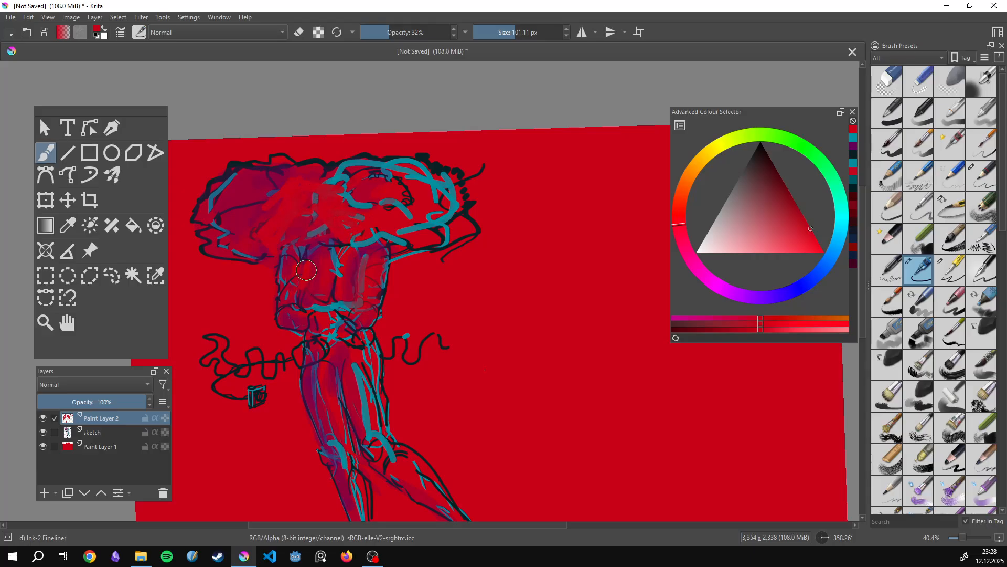
left_click_drag(295, 292, 302, 303)
mouse_move(335, 367)
left_mouse_down()
mouse_move(318, 286)
mouse_move(361, 367)
left_mouse_up()
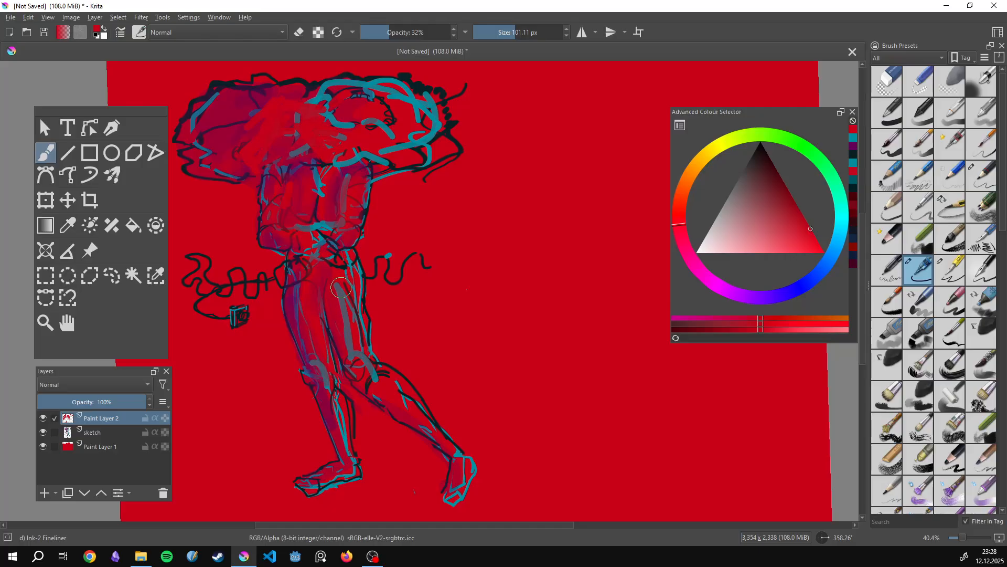
Undo the last two red strokes, and glaze red over the thighs, knees, and lower legs.
left_click_drag(394, 398, 382, 370)
key("ctrl+z")
key("ctrl+z")
left_click_drag(342, 277, 347, 321)
mouse_move(382, 384)
left_mouse_down()
mouse_move(414, 408)
mouse_move(408, 335)
left_mouse_up()
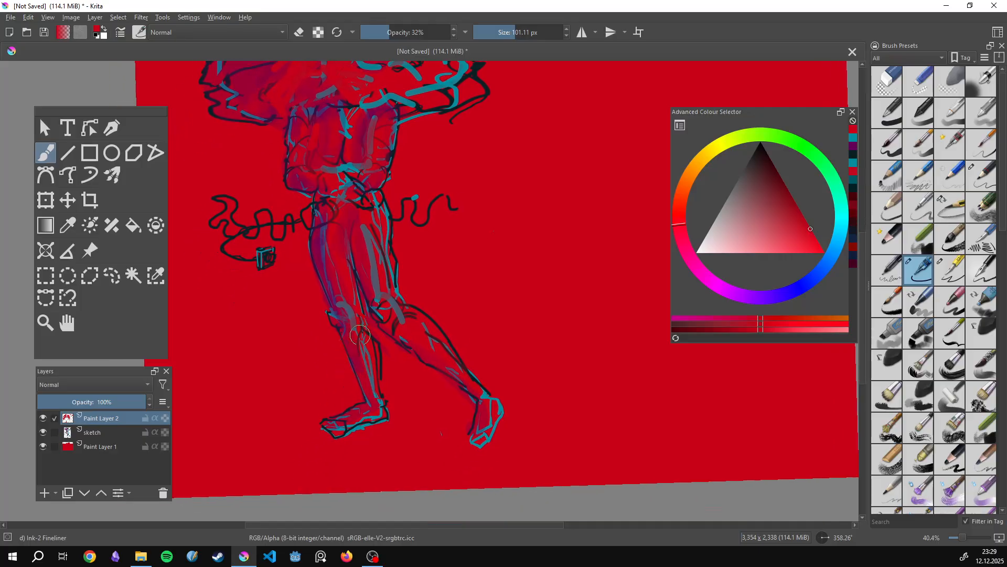
mouse_move(342, 262)
left_mouse_down()
mouse_move(329, 234)
mouse_move(329, 258)
mouse_move(314, 214)
left_mouse_up()
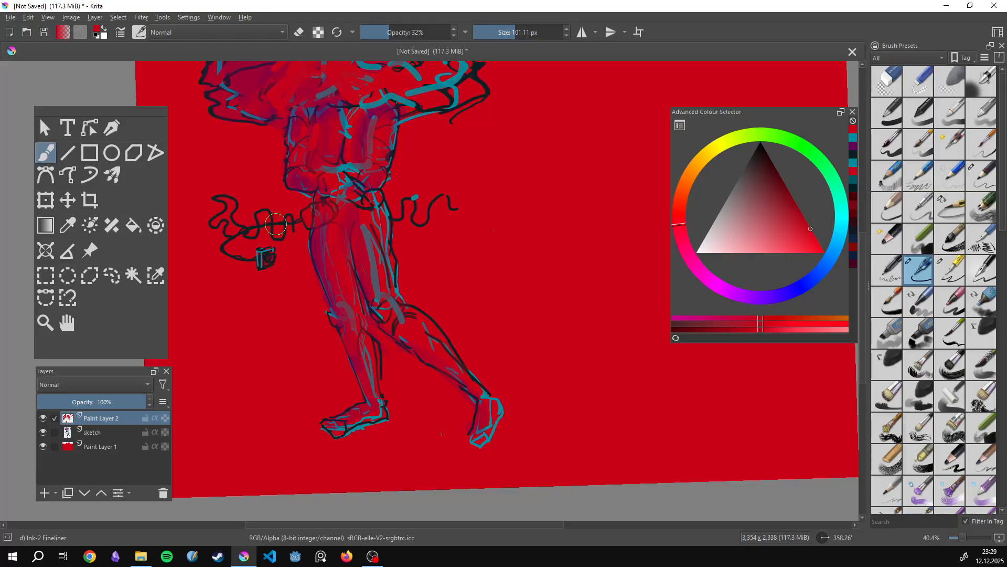
Glaze red over the plug-side wavy cable and the teal strands at the opposite shoulder.
left_click_drag(223, 215, 241, 257)
left_click_drag(289, 219, 310, 354)
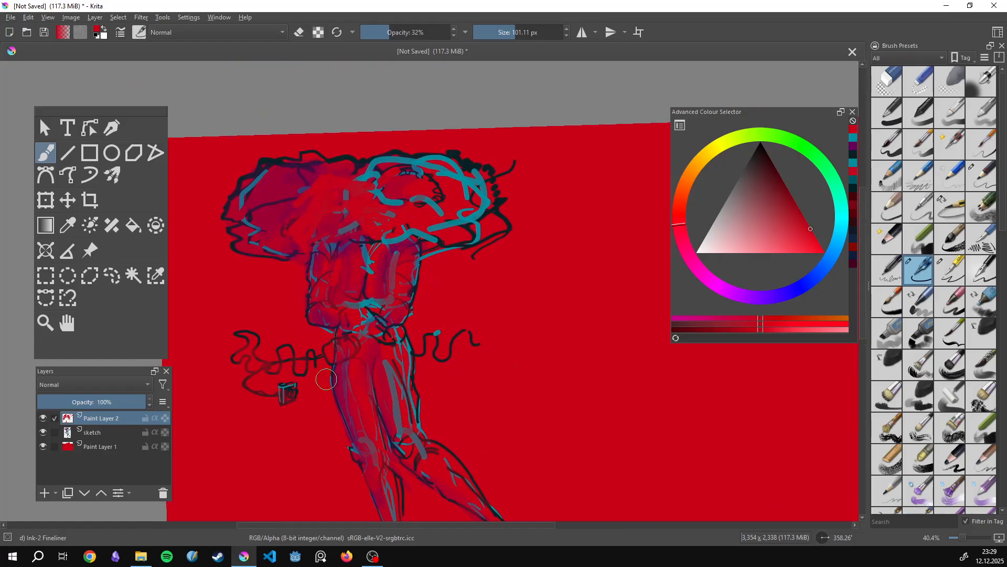
mouse_move(383, 244)
left_mouse_down()
mouse_move(444, 226)
mouse_move(434, 234)
left_mouse_up()
Check the red glazing on the whole figure and up close, and make the sketch layer active.
scroll(412, 252, "down", 4)
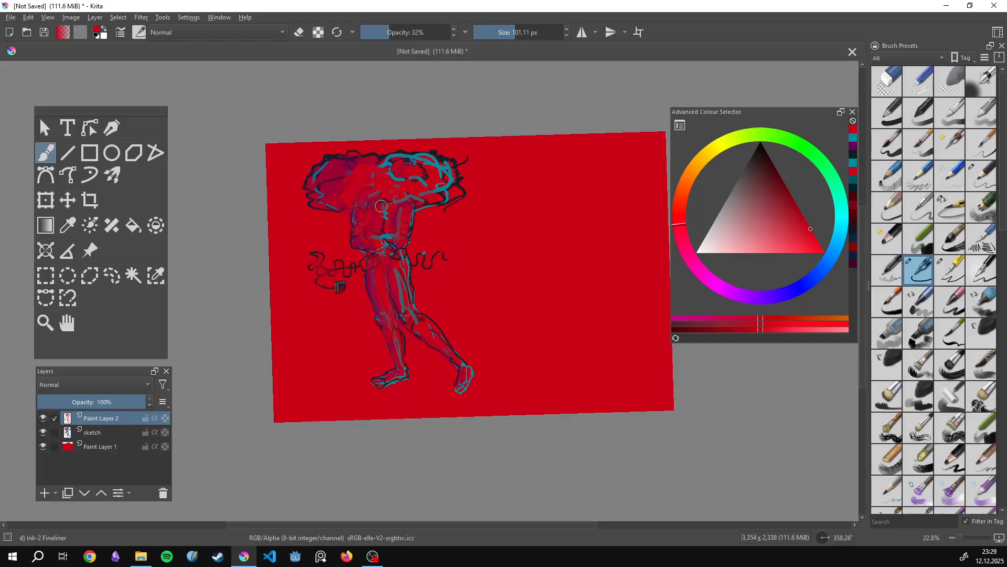
scroll(381, 205, "up", 3)
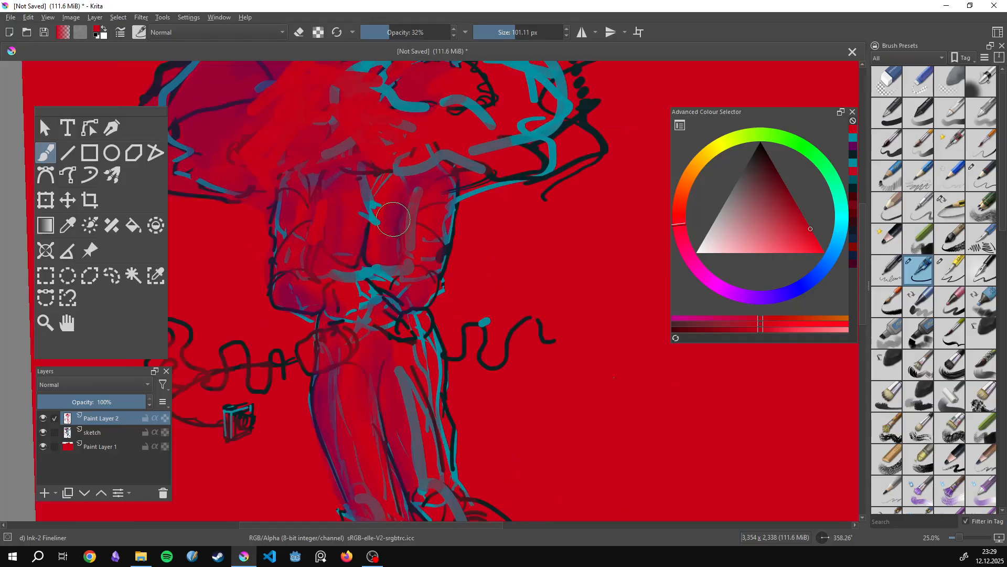
scroll(370, 235, "down", 3)
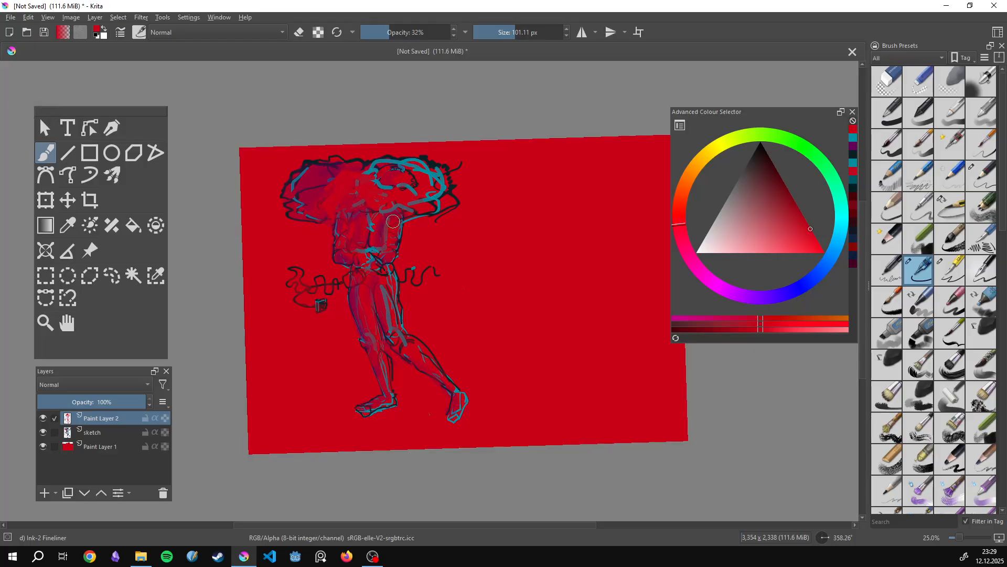
left_click(106, 427)
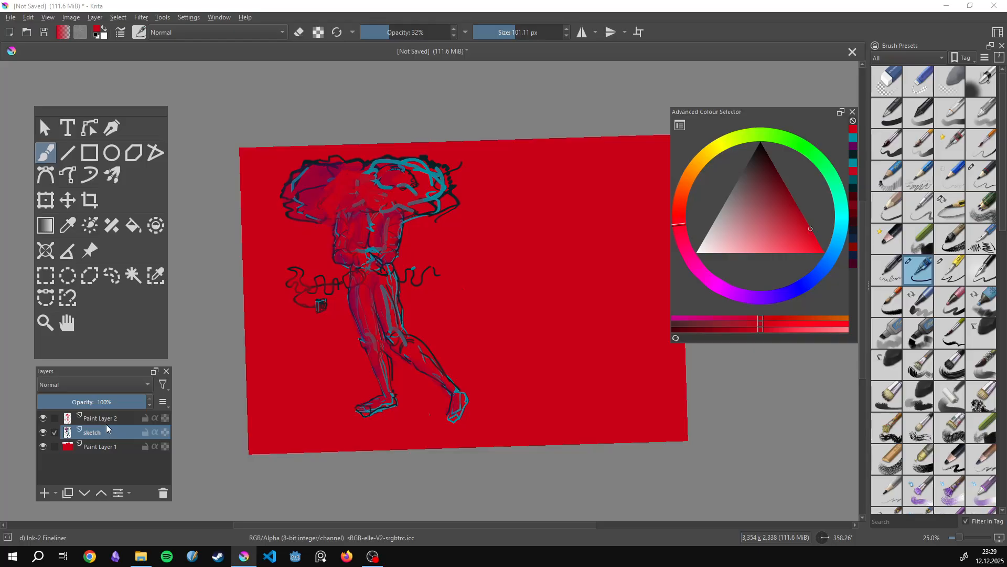